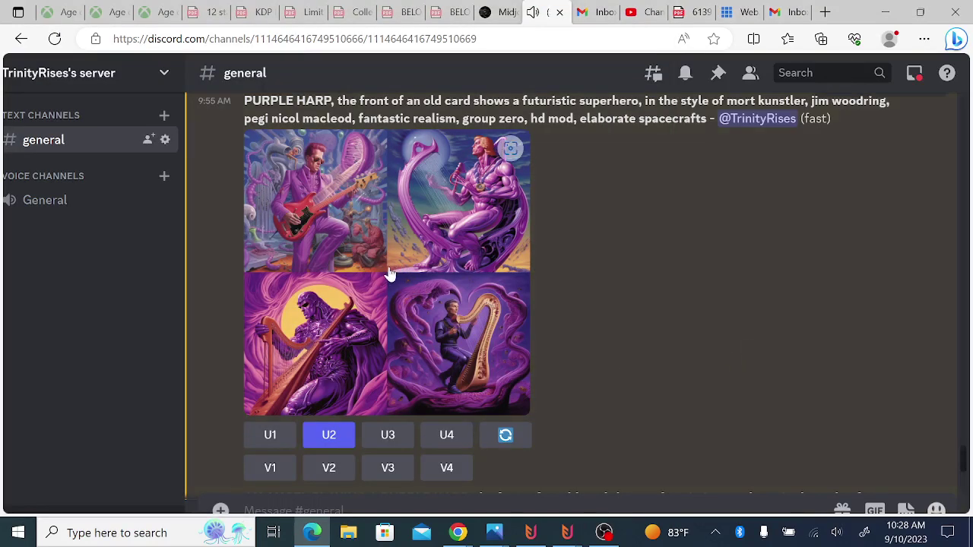
Copy the image link of Discord's four-image purple harp grid, then close the viewer.
click(389, 275)
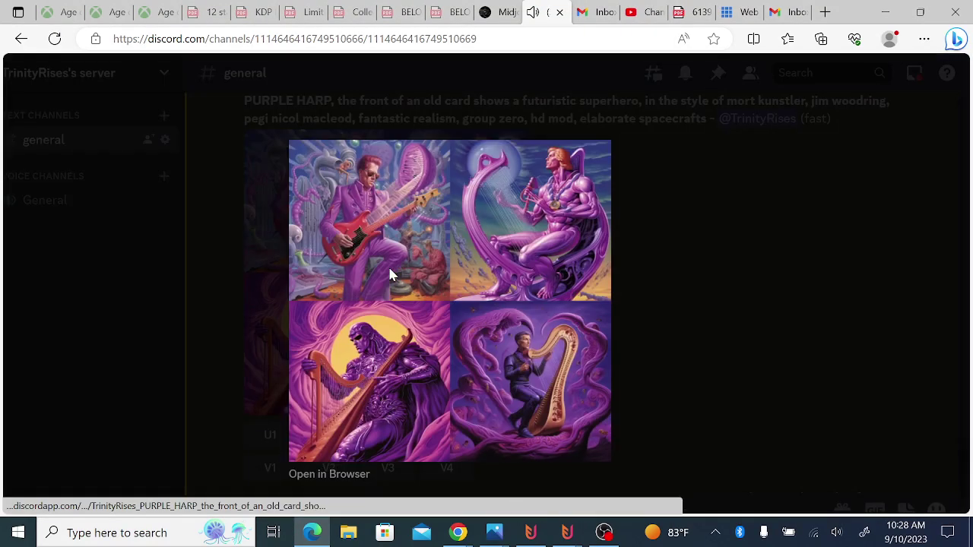
right_click(444, 304)
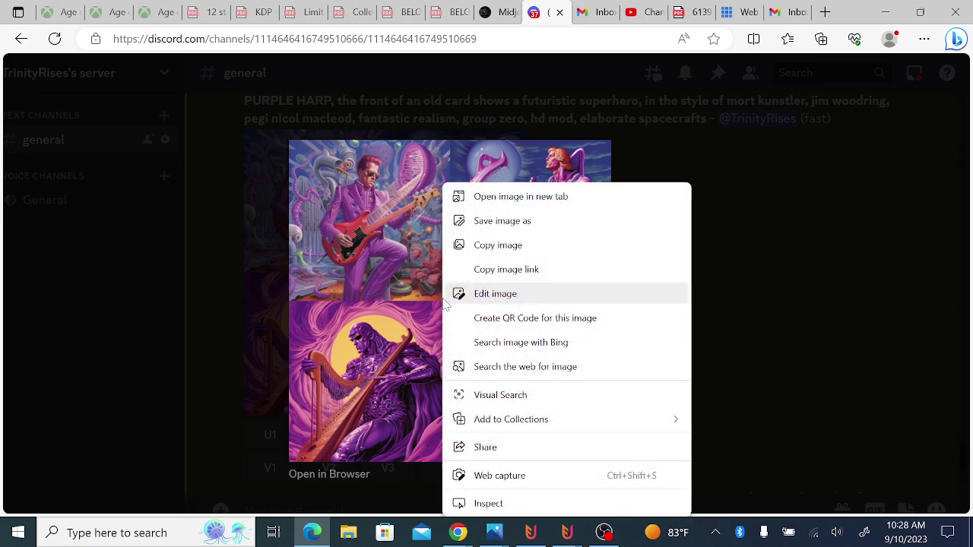
click(498, 267)
click(222, 245)
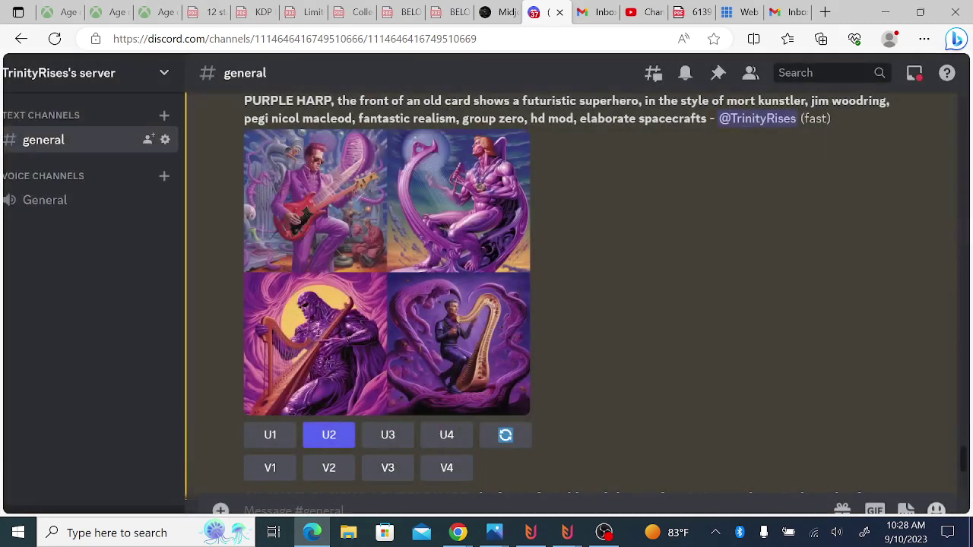
Open DGB.LOL's Midjourney Splitter tool and paste the purple harp grid link.
click(503, 13)
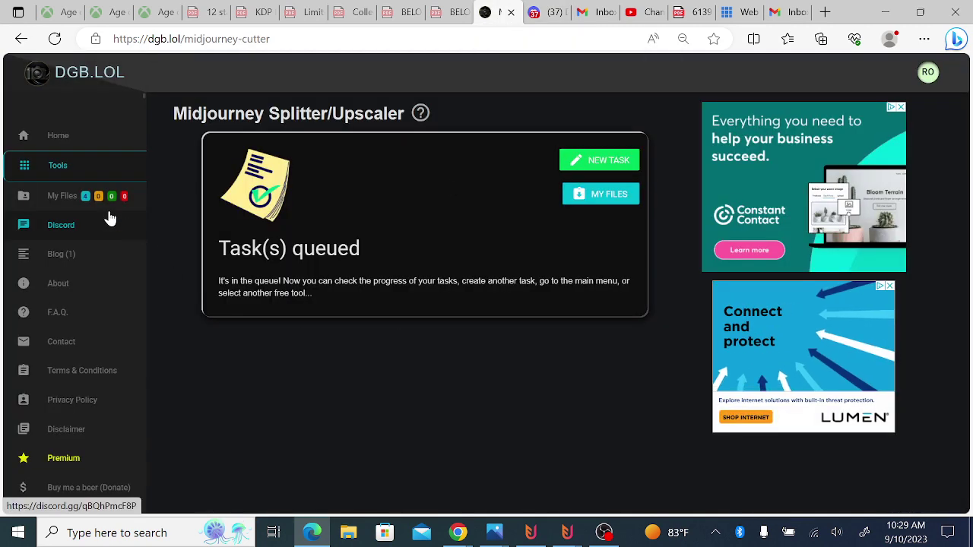
click(57, 167)
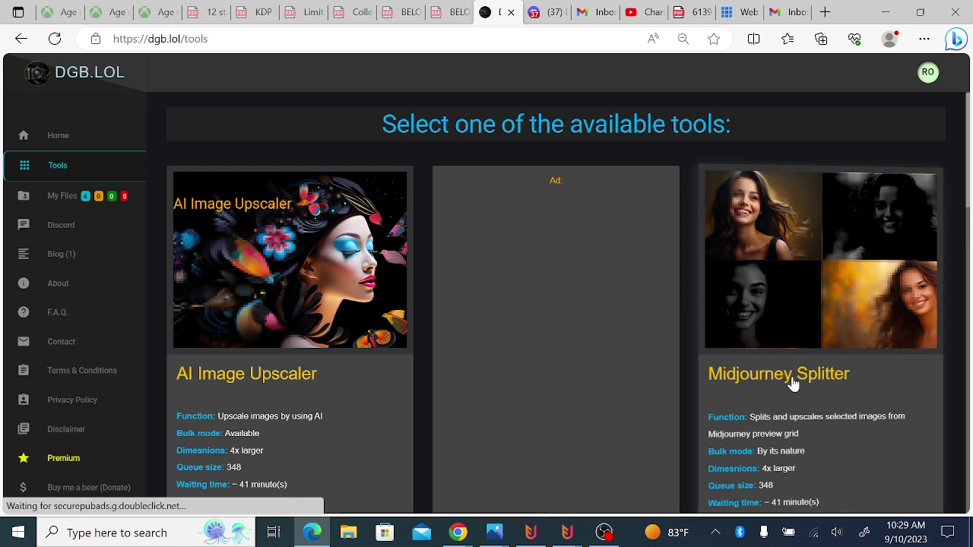
click(791, 384)
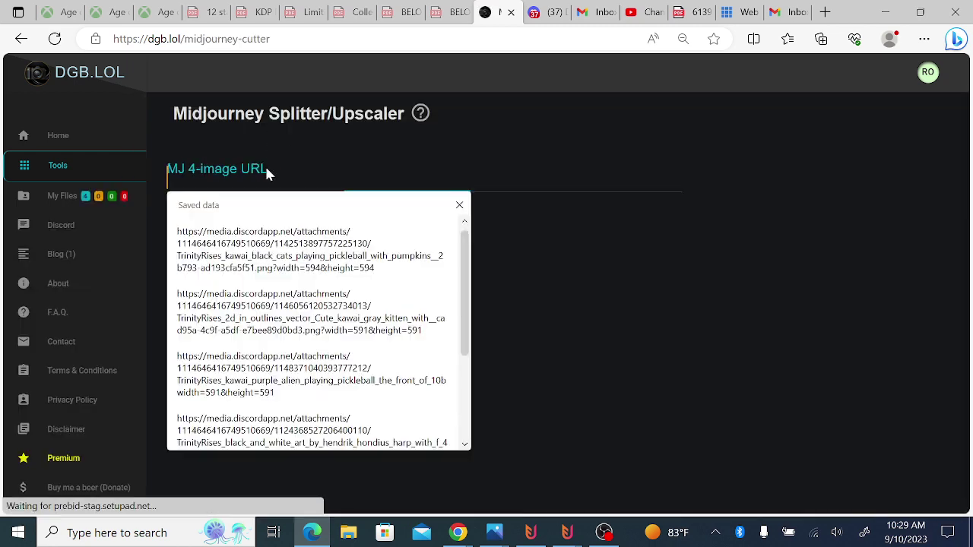
click(264, 164)
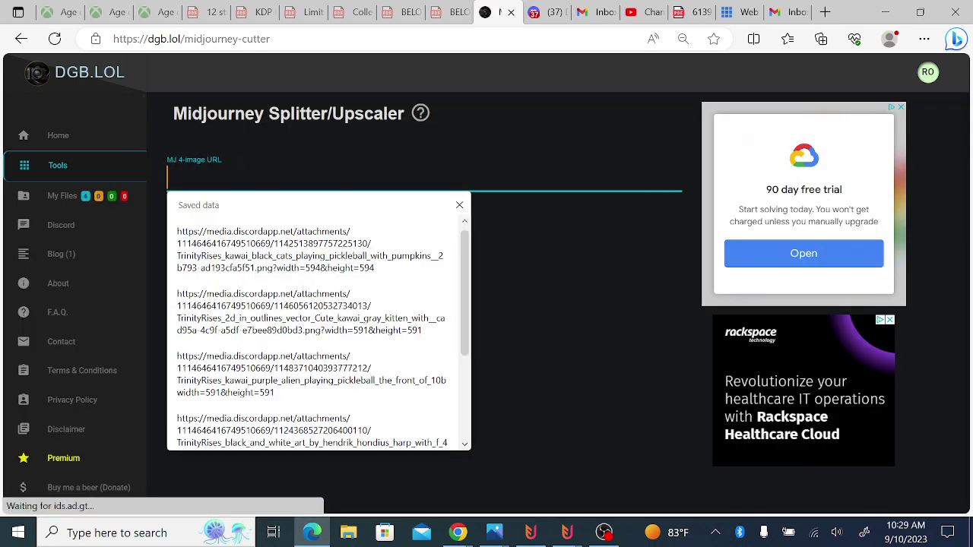
key(ctrl+v)
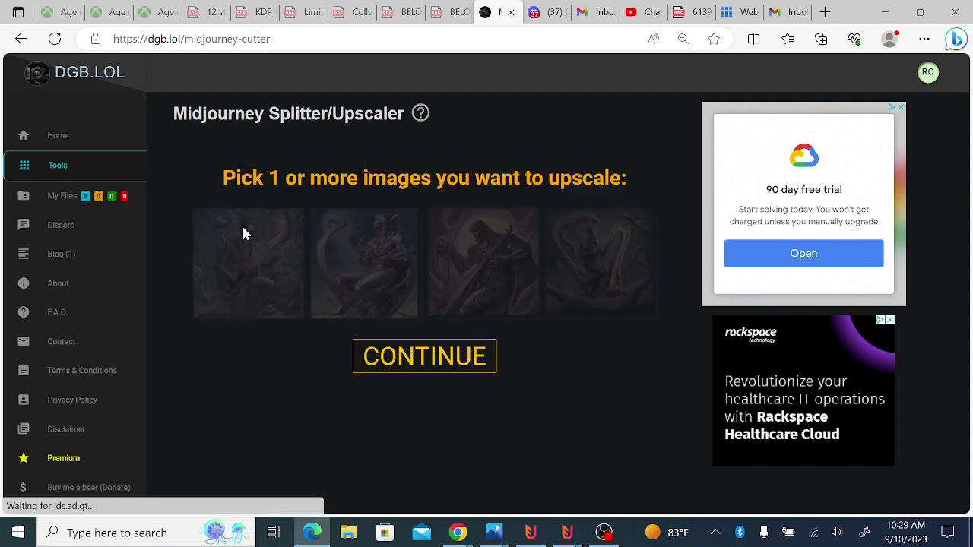
Select all four grid images and submit them with the Balanced upscaler model.
click(237, 252)
click(329, 255)
click(455, 289)
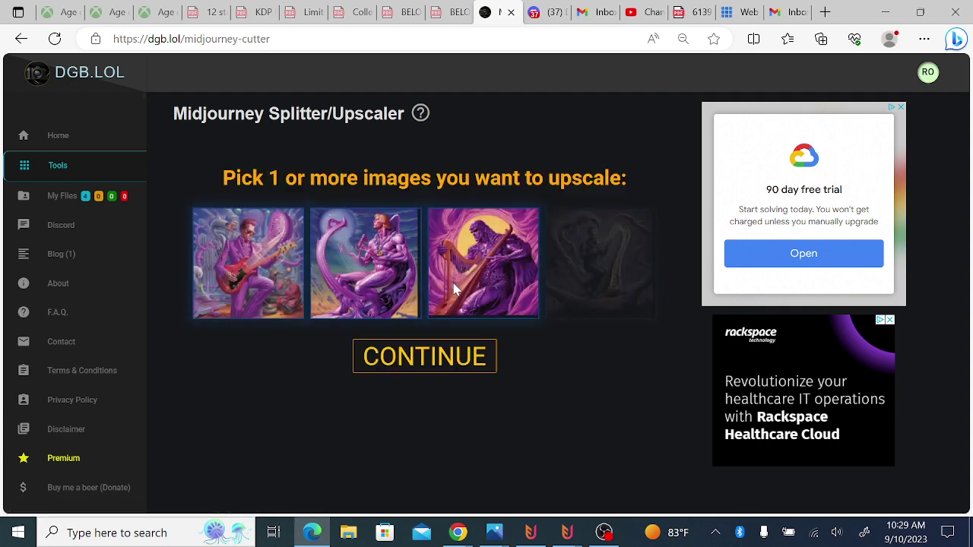
click(561, 307)
click(416, 371)
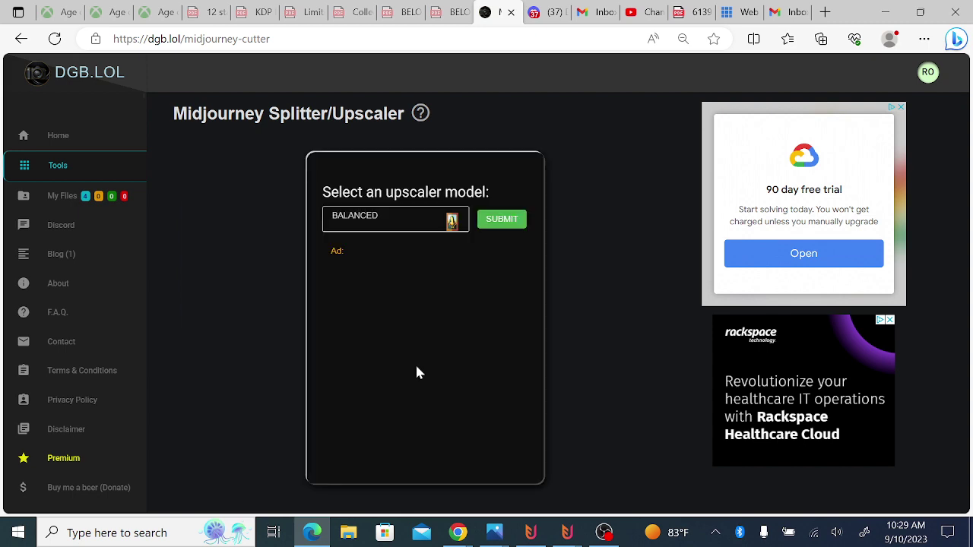
click(505, 218)
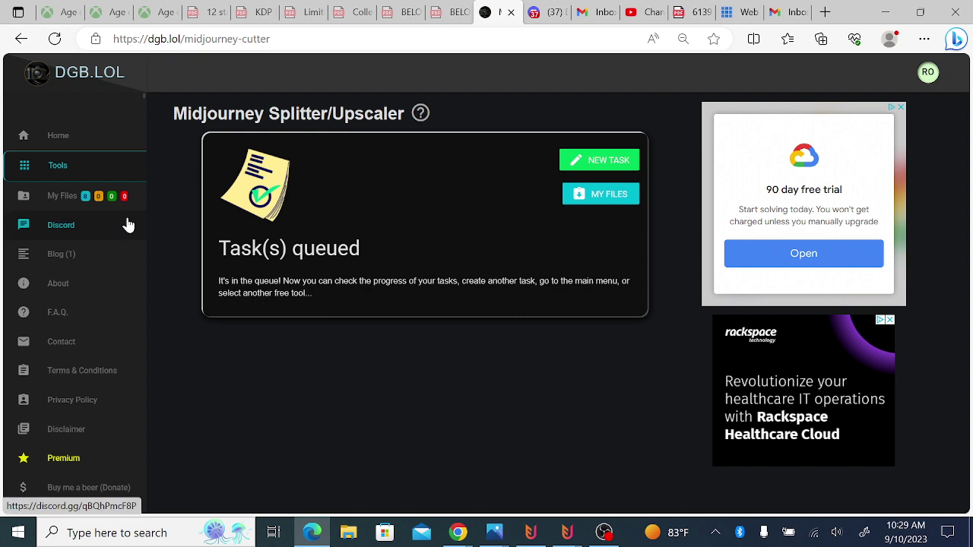
Review the queued split tasks on DGB.LOL's My Files page and reload it.
click(80, 201)
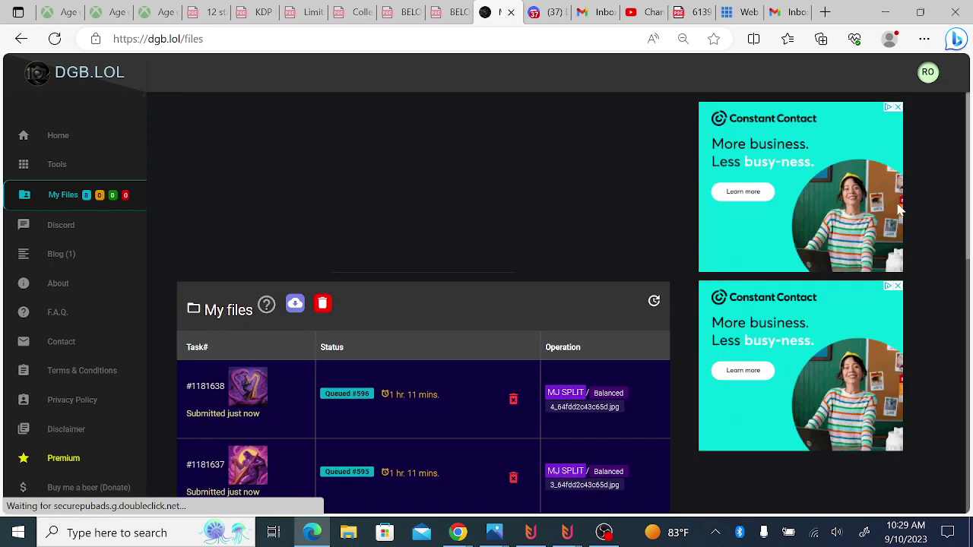
scroll(905, 263, down, 5)
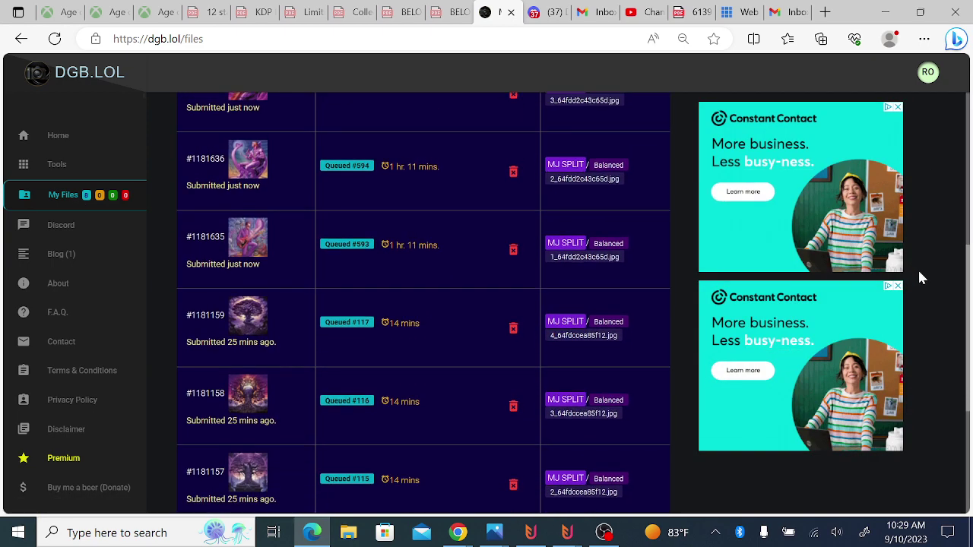
scroll(917, 254, down, 1)
scroll(940, 311, down, 2)
scroll(952, 355, up, 1)
scroll(947, 251, up, 3)
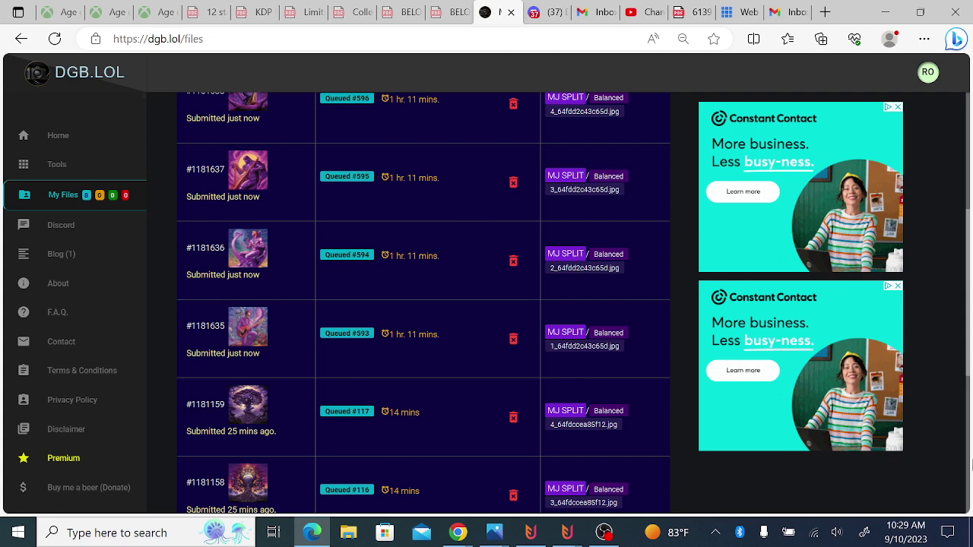
scroll(970, 435, down, 5)
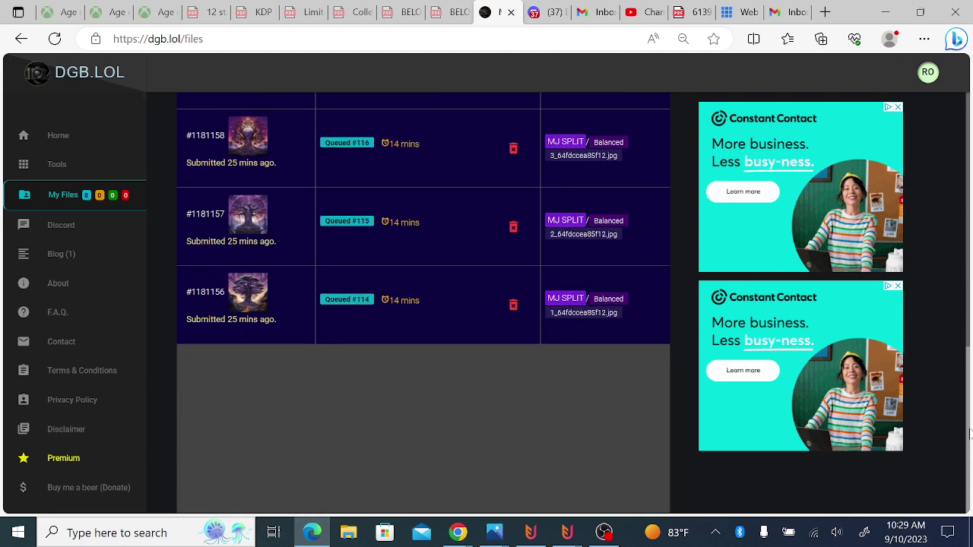
click(59, 42)
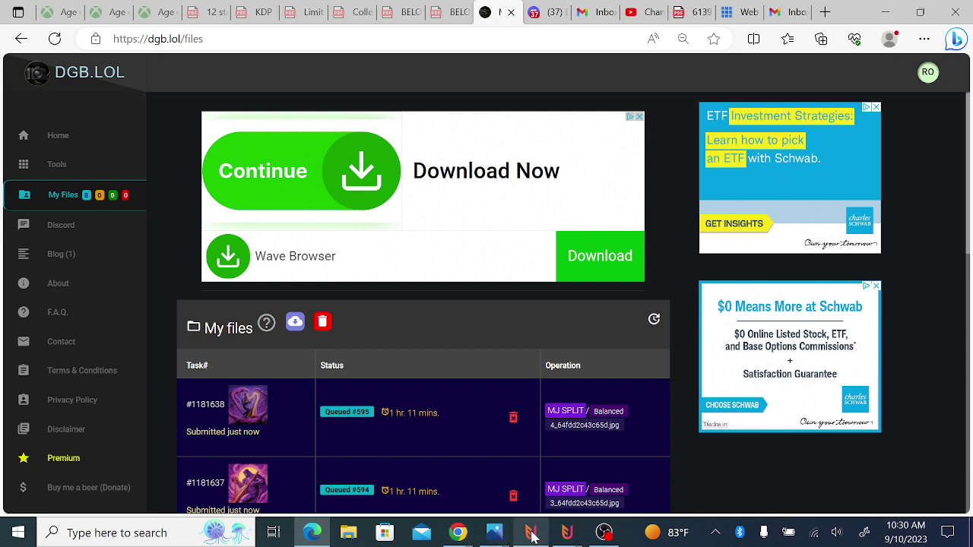
mouse_move(566, 532)
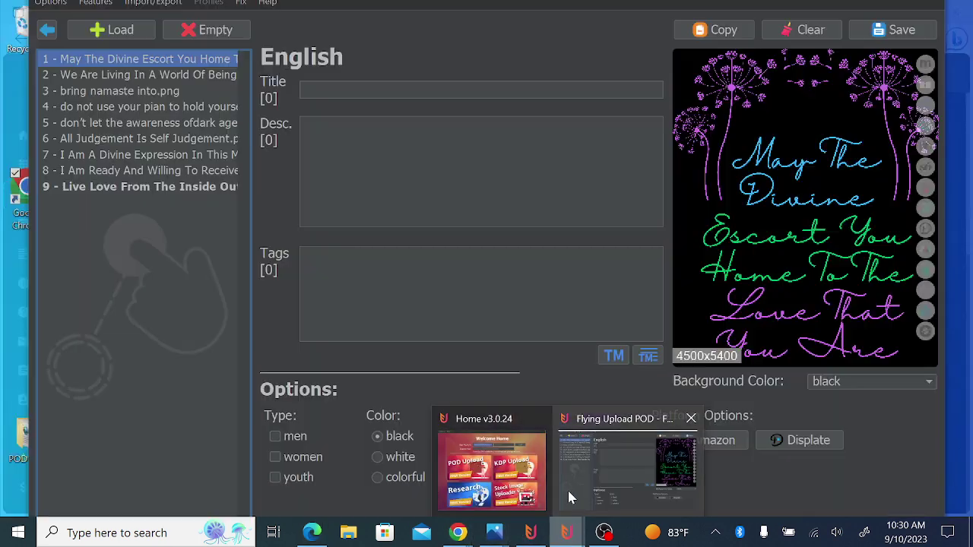
In Flying Upload, copy design 9's listing data into design 1.
click(566, 490)
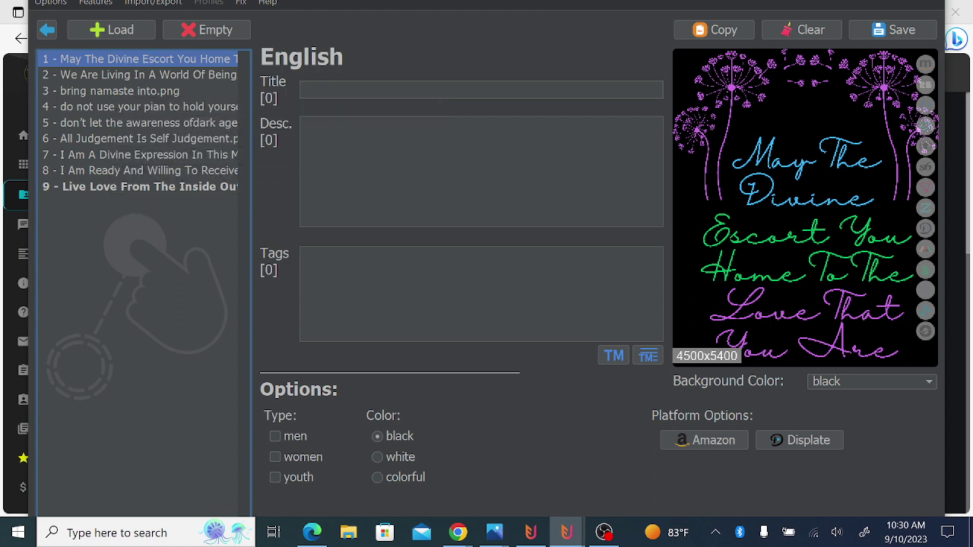
key(Tab)
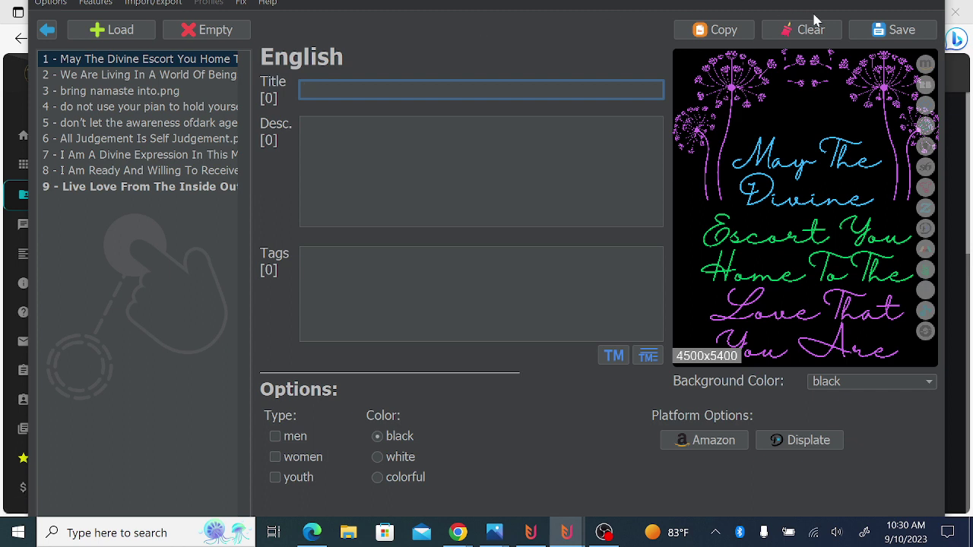
click(722, 32)
text(9)
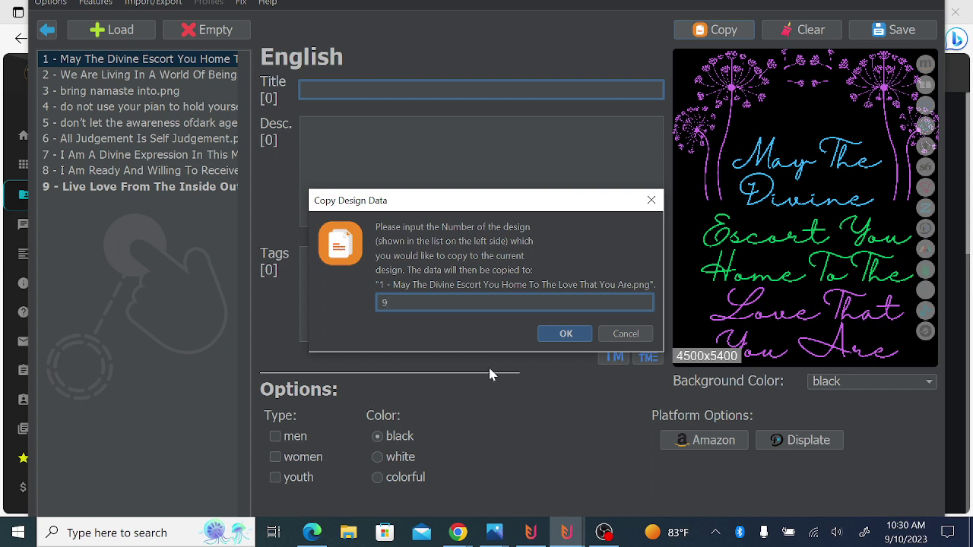
click(567, 334)
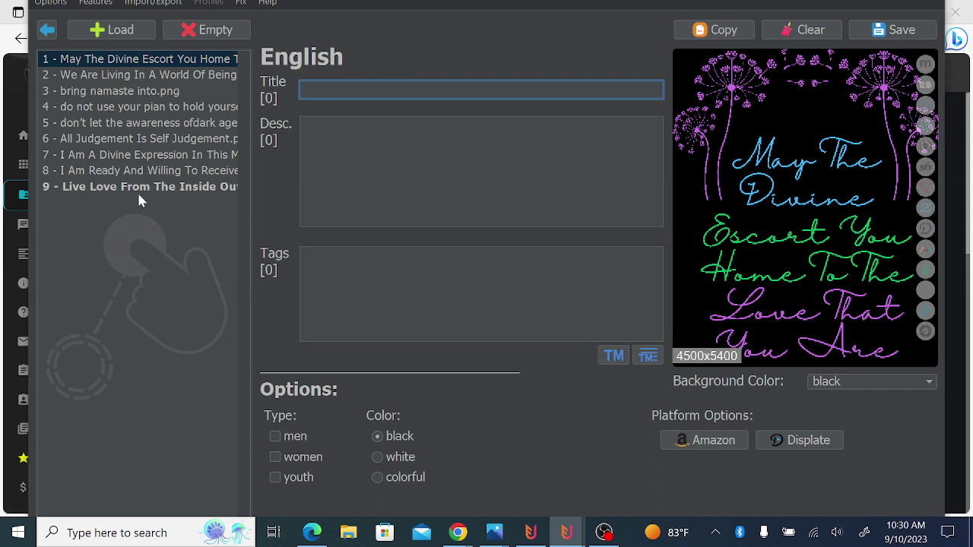
Copy design 1's data into design 2, then design 2's into design 3.
click(172, 76)
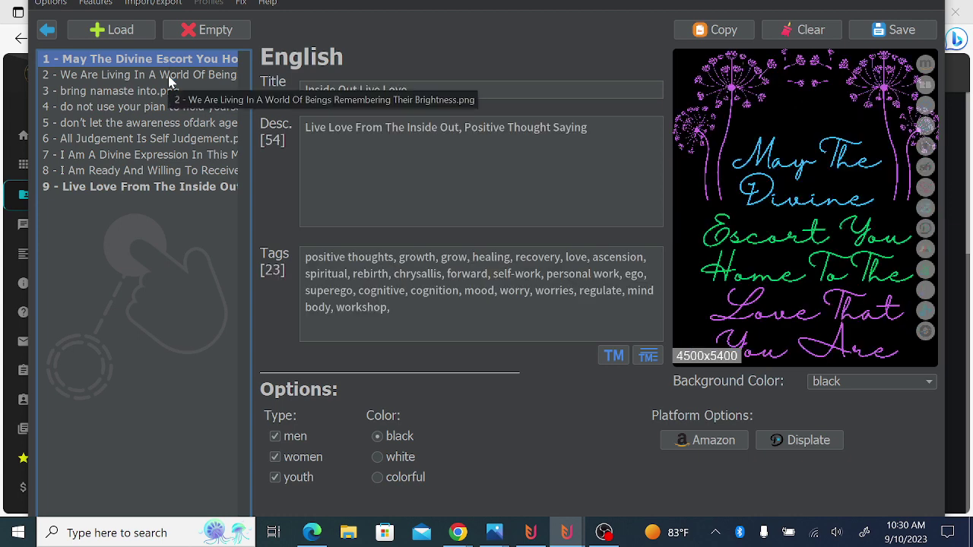
click(170, 76)
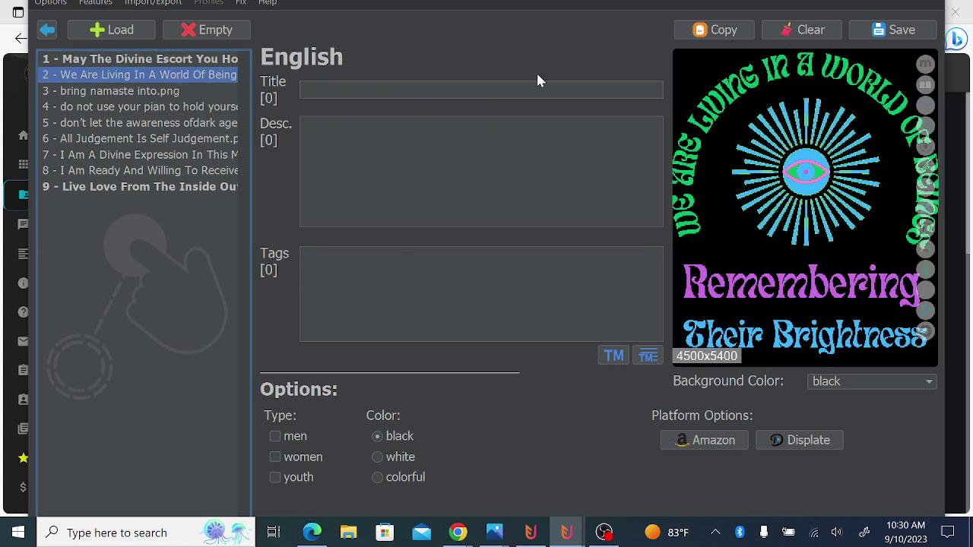
click(714, 34)
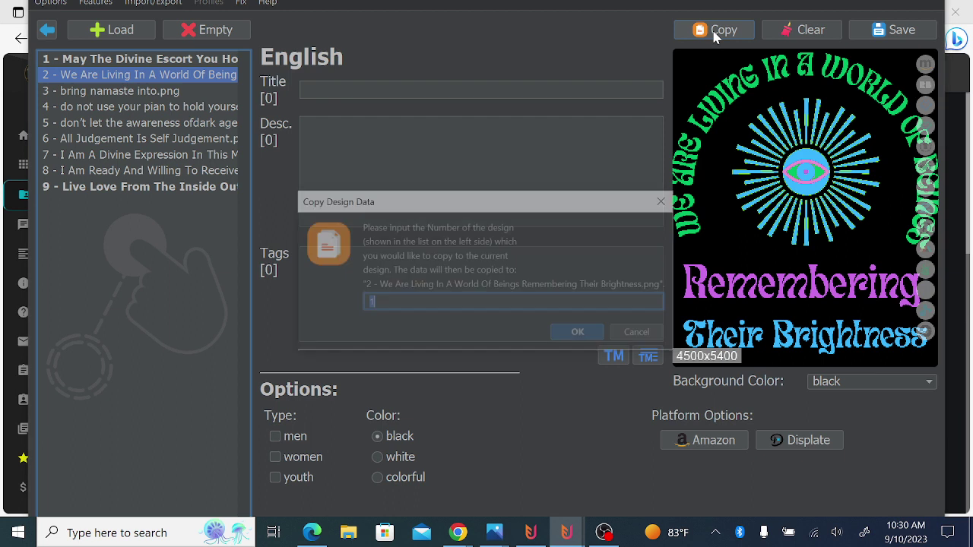
click(580, 335)
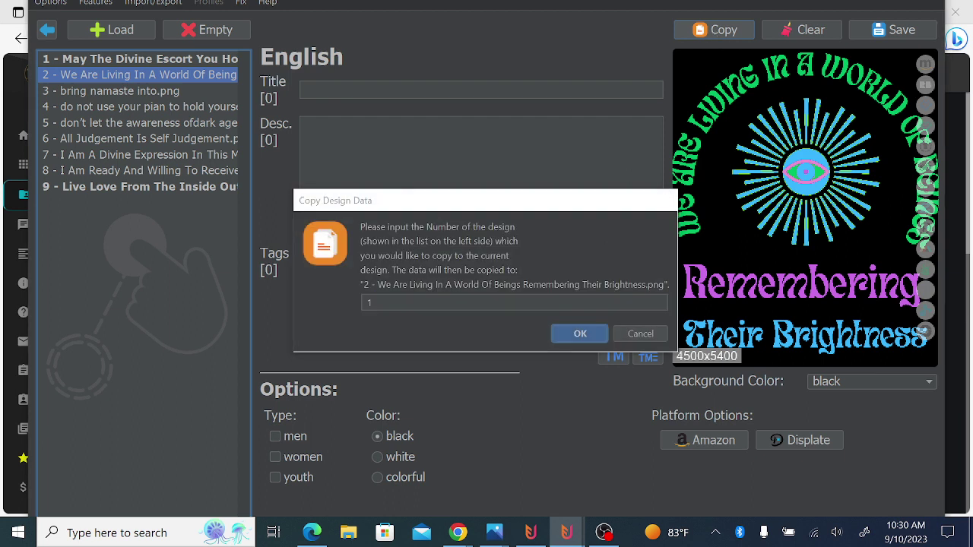
click(148, 96)
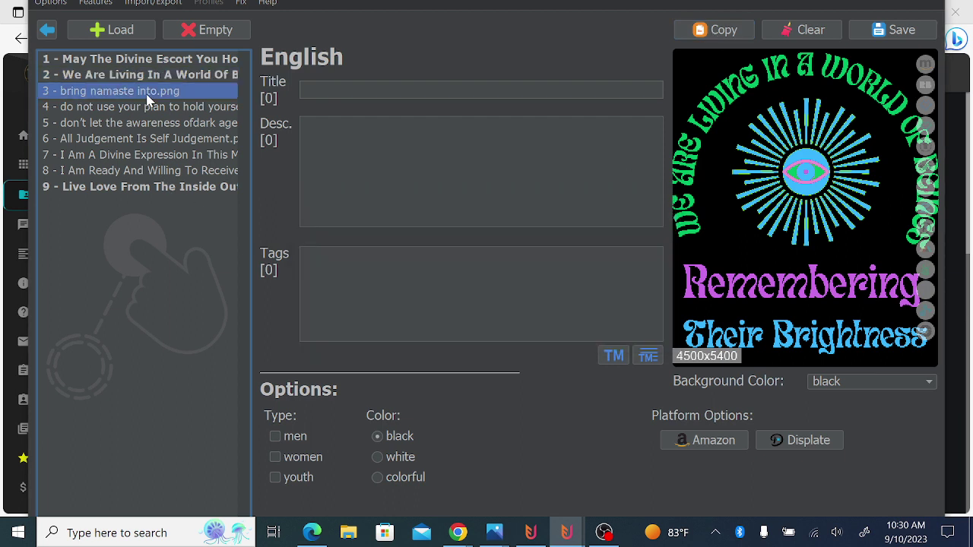
click(713, 34)
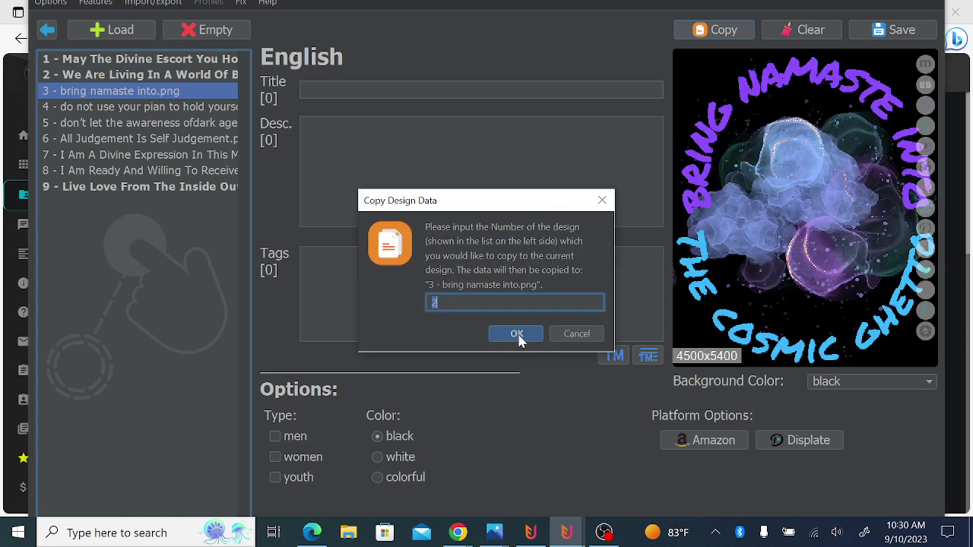
click(517, 335)
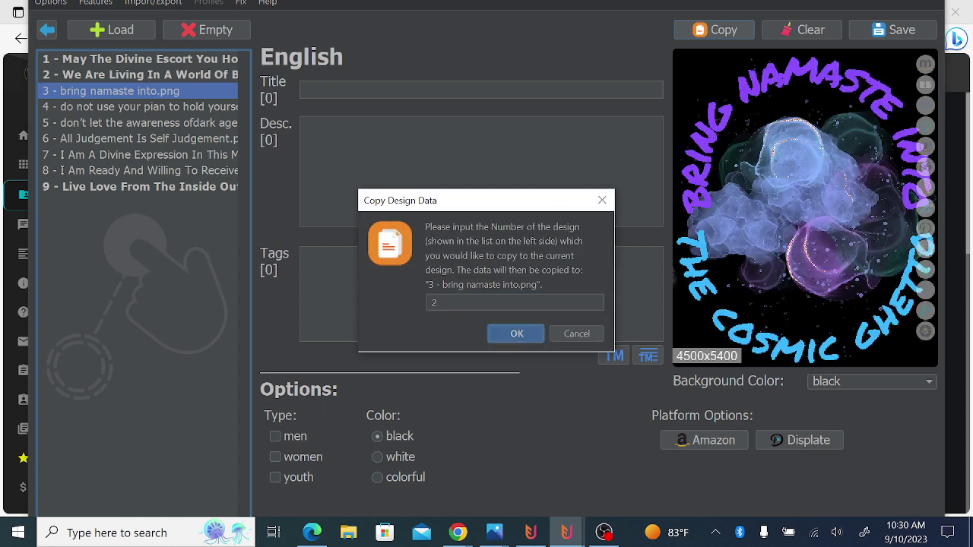
Copy design 3's data into design 4, then design 4's into design 5.
click(181, 112)
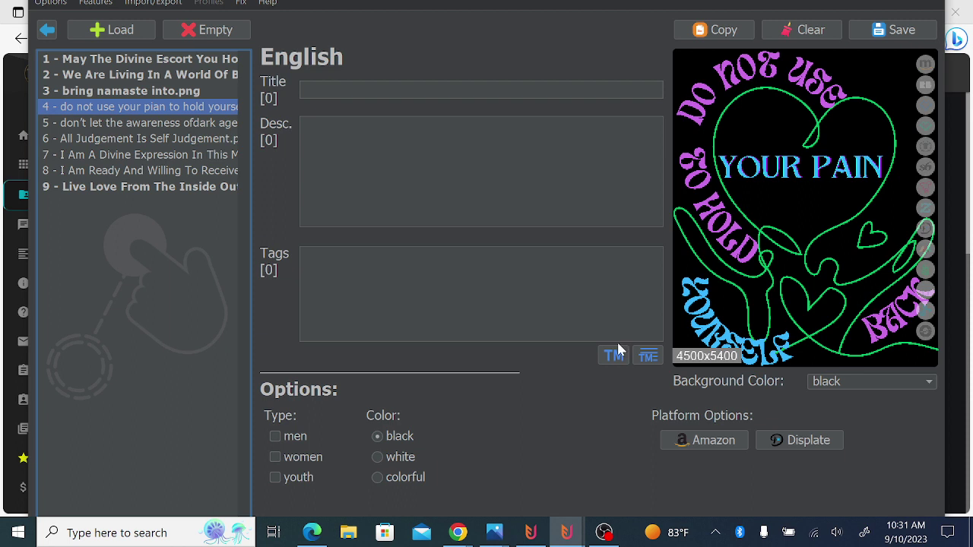
click(712, 38)
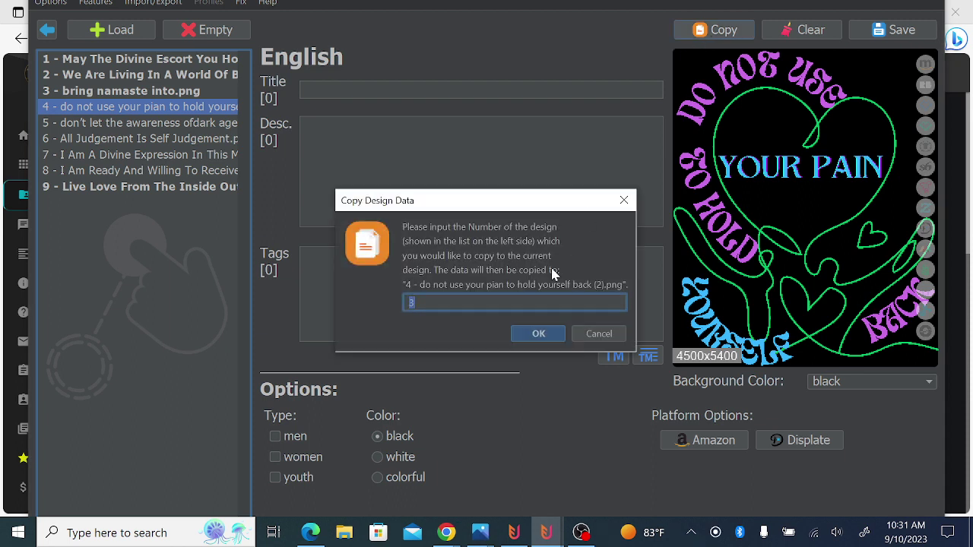
click(536, 335)
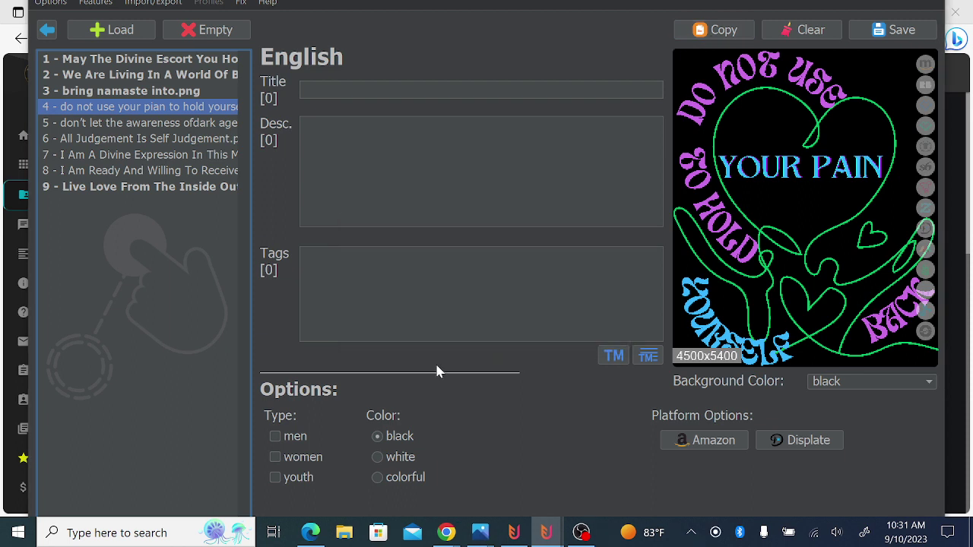
click(201, 124)
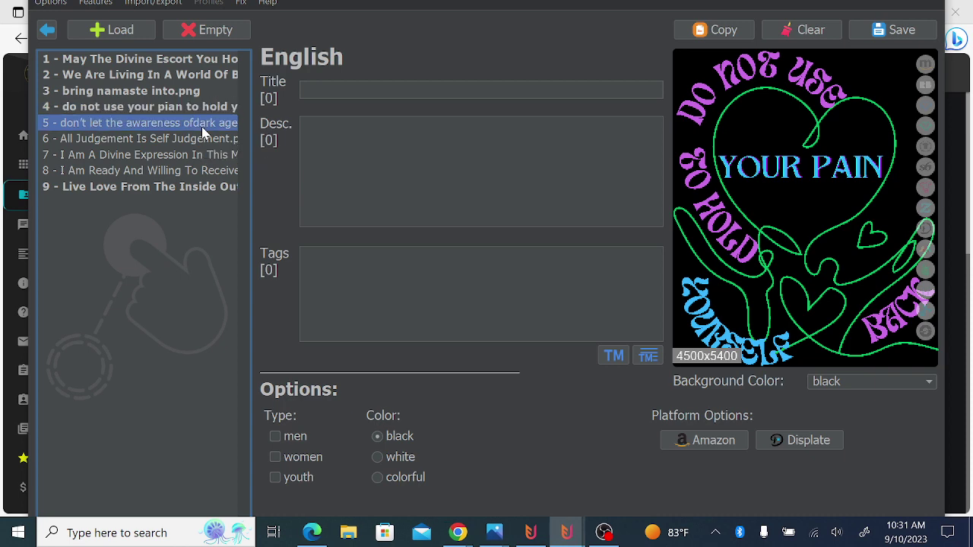
click(722, 30)
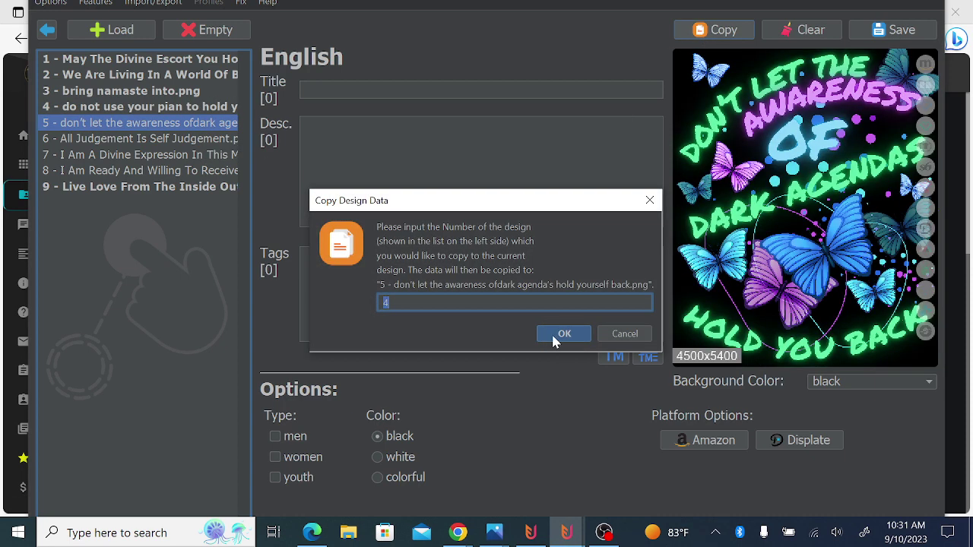
click(552, 336)
Copy listing data forward into designs 6, 7 and 8 from each preceding design.
click(177, 142)
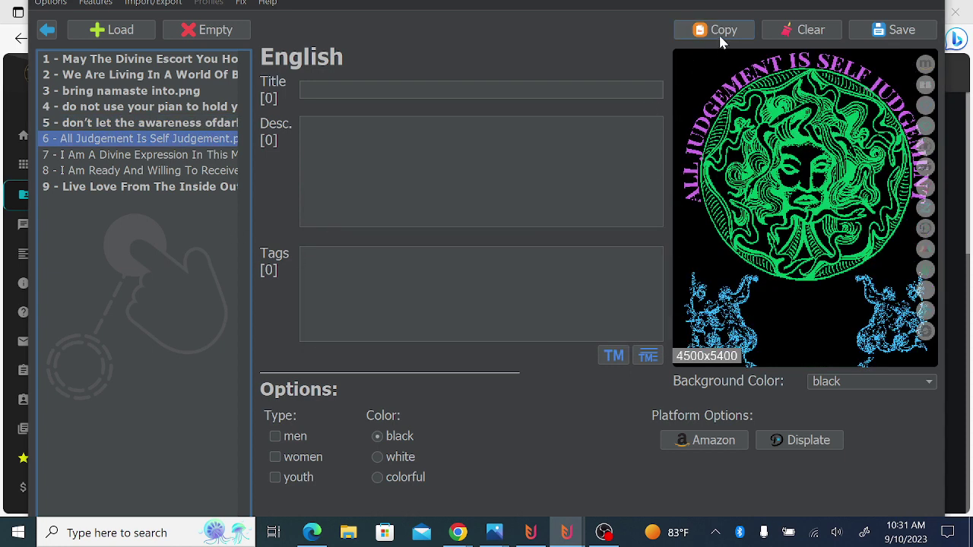
click(721, 35)
click(522, 333)
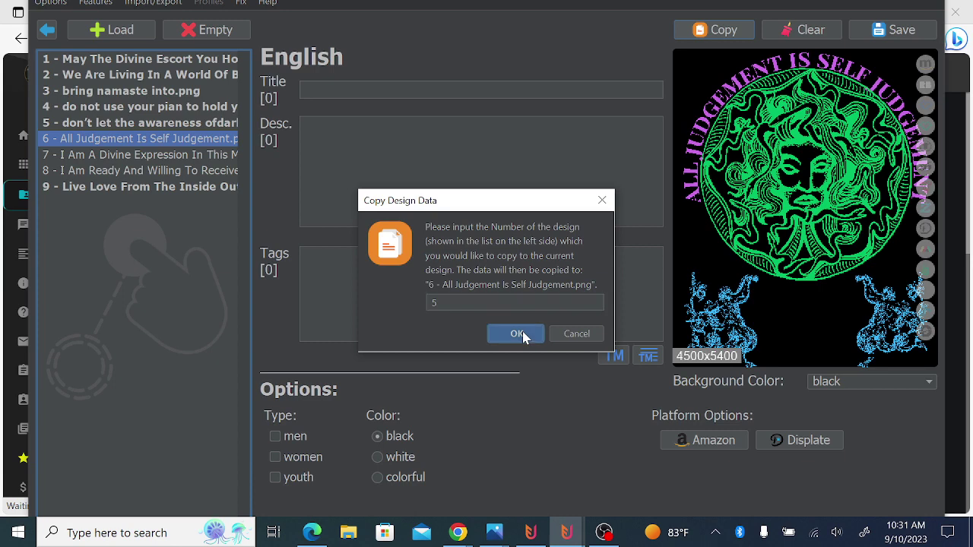
click(182, 156)
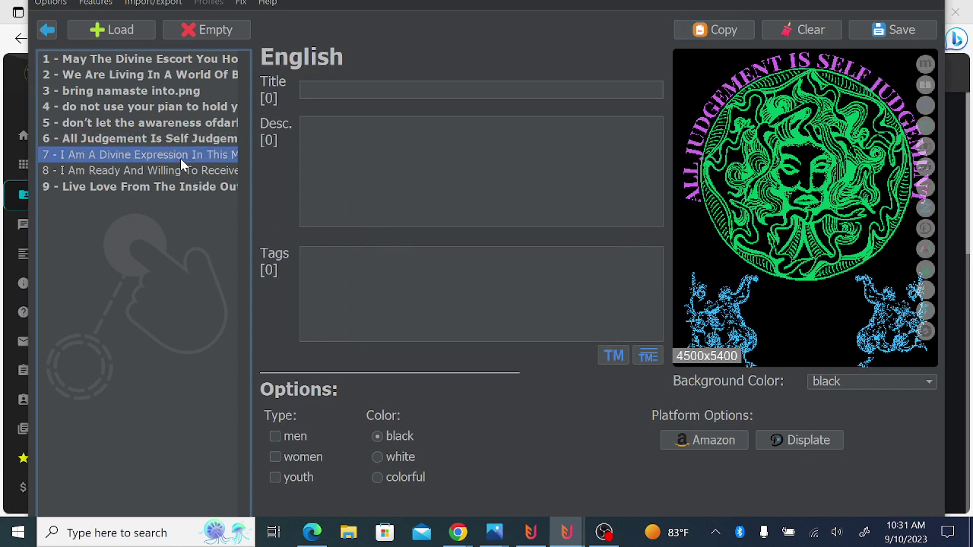
click(741, 32)
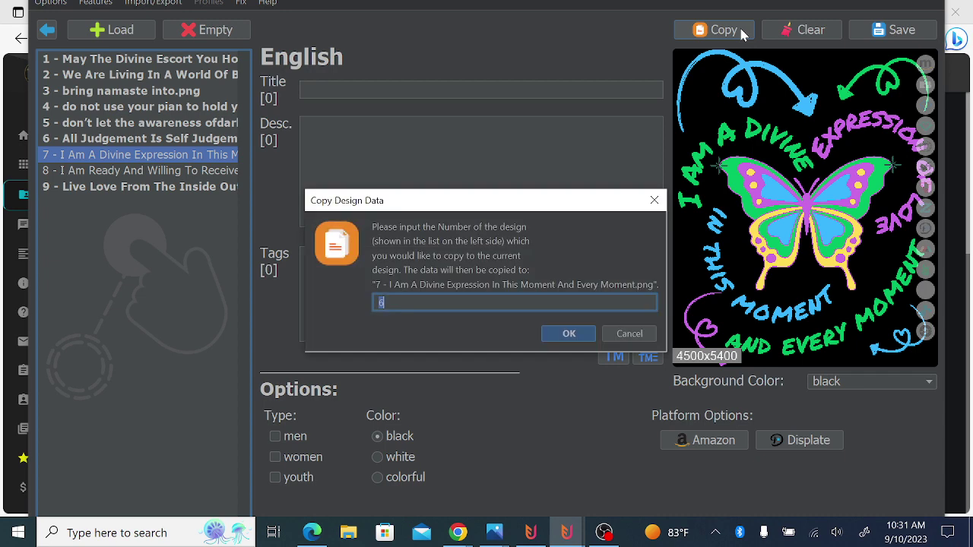
click(568, 335)
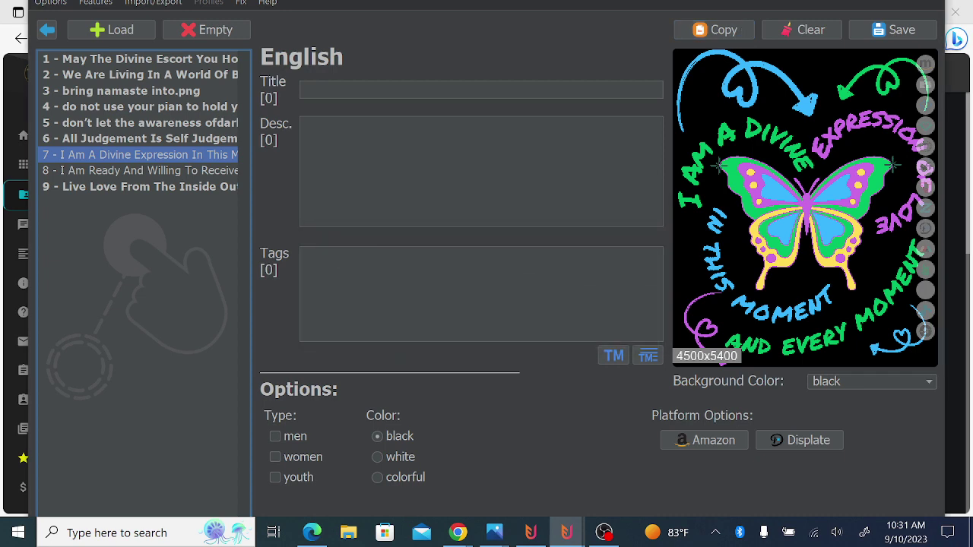
click(188, 172)
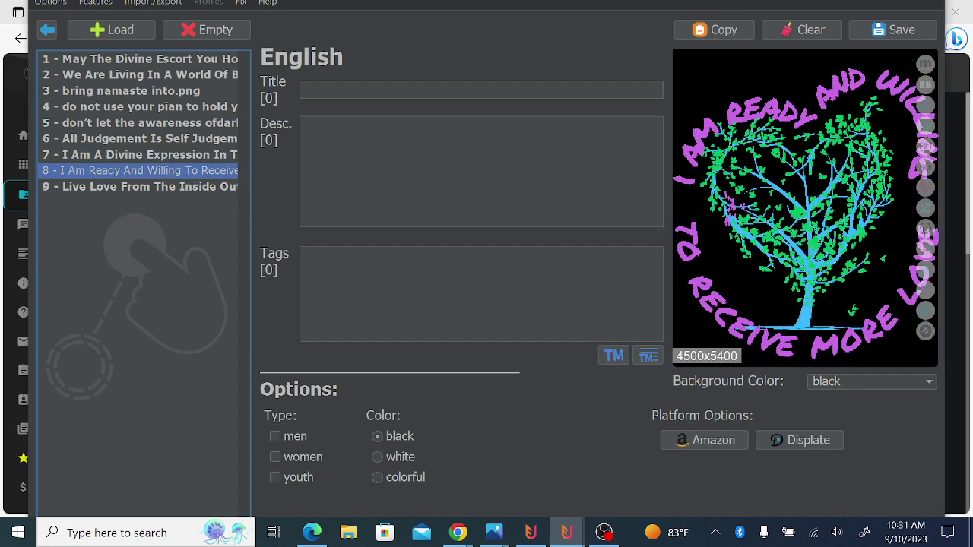
click(716, 31)
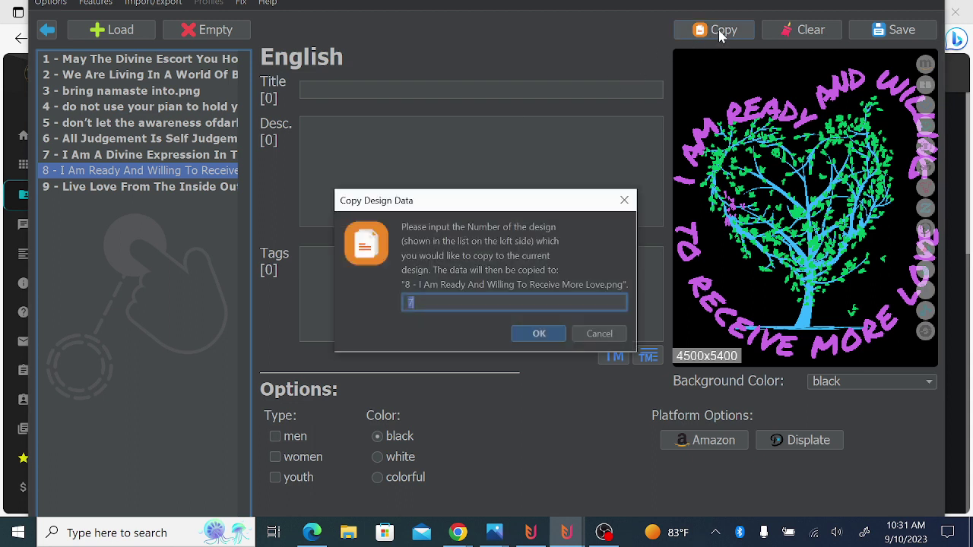
click(534, 337)
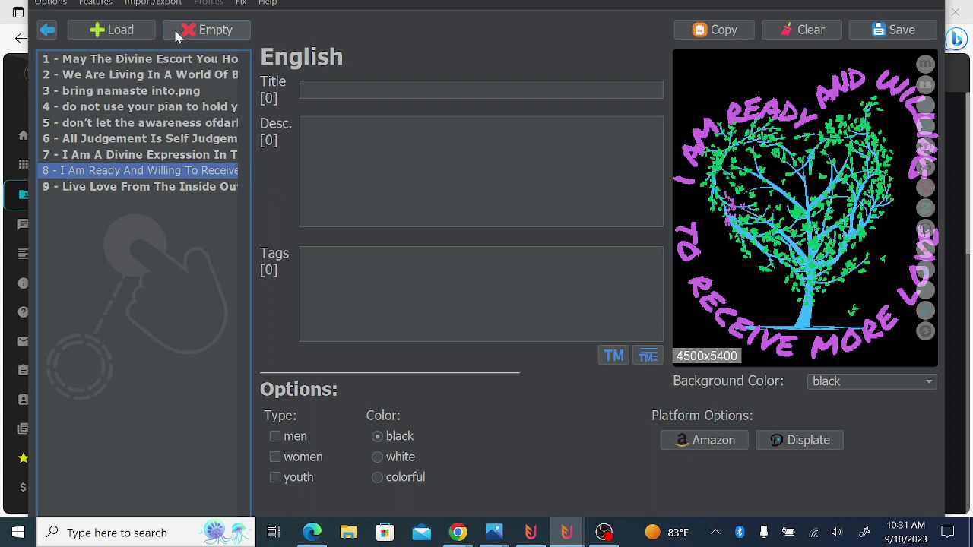
Retitle design 1 as 'Divine To Love That You Are'.
click(170, 63)
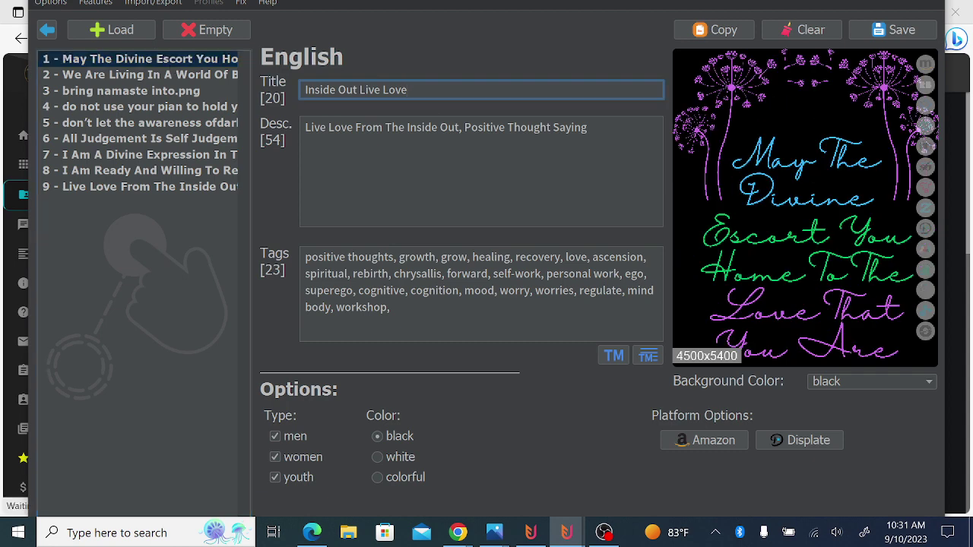
key(ctrl+shift+Left)
key(ctrl+shift+Left)
key(ctrl+shift+Left)
key(ctrl+shift+Left)
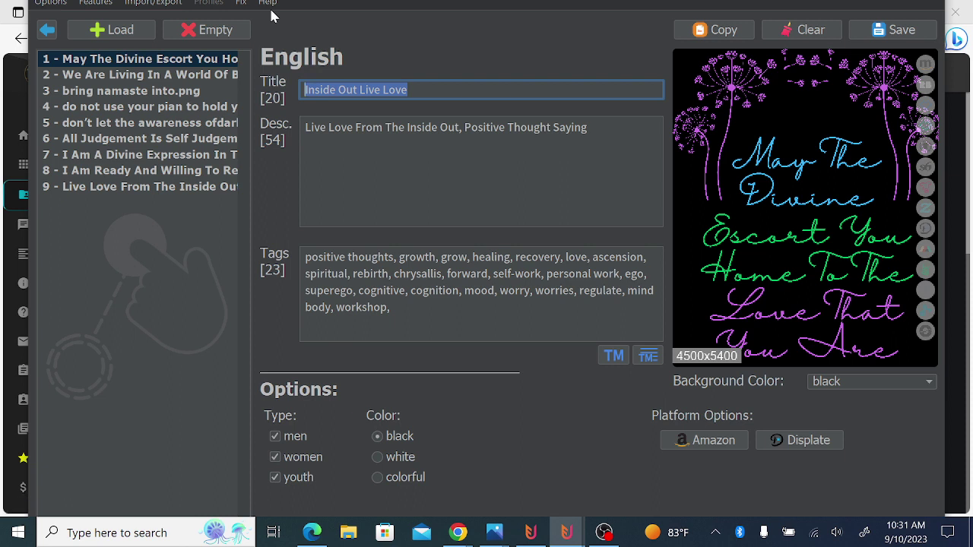
text(4)
key(BackSpace)
text(Divine To Love That You Are)
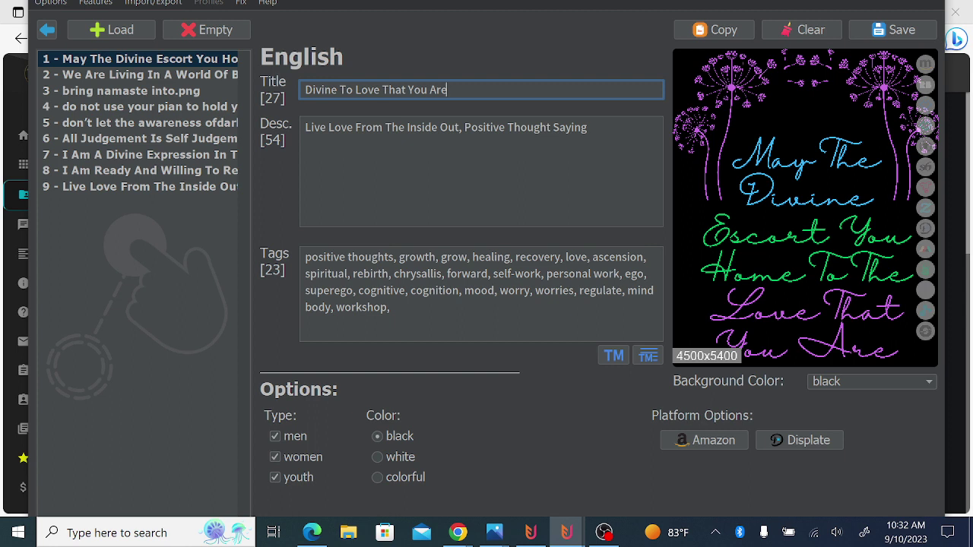
Replace design 1's opening description quote with 'May The Divine Escort You Home To The Love That You Are'.
double_click(448, 127)
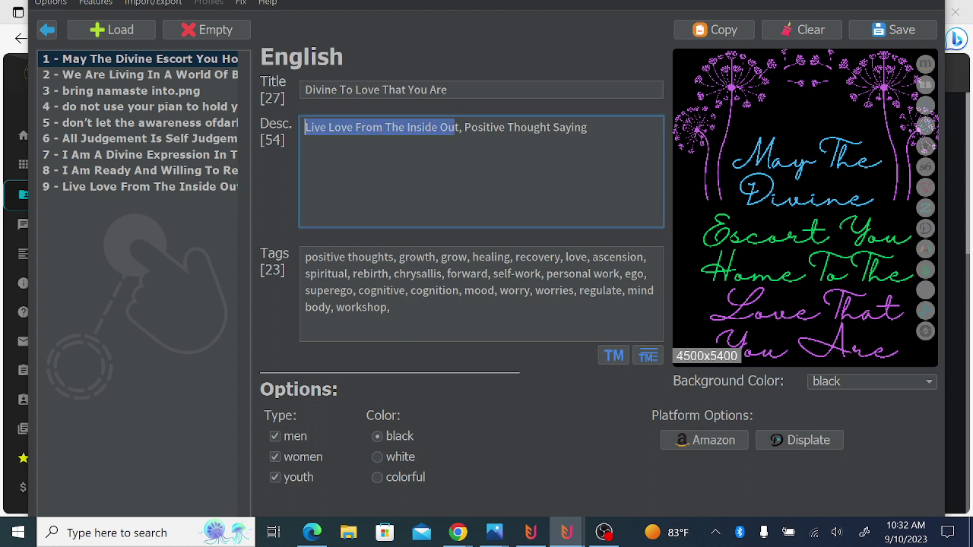
key(BackSpace)
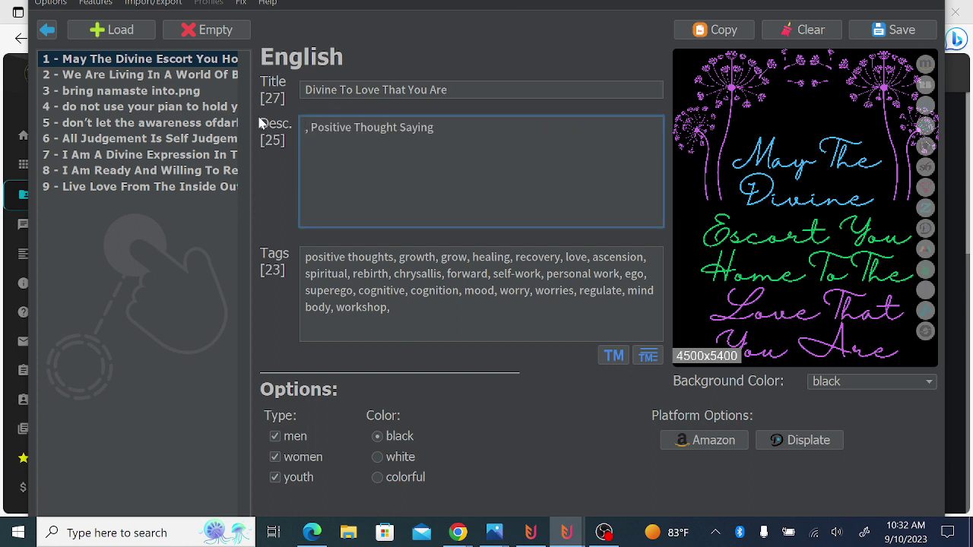
text(May The Divine Escort You Home To THe Love THat You Are)
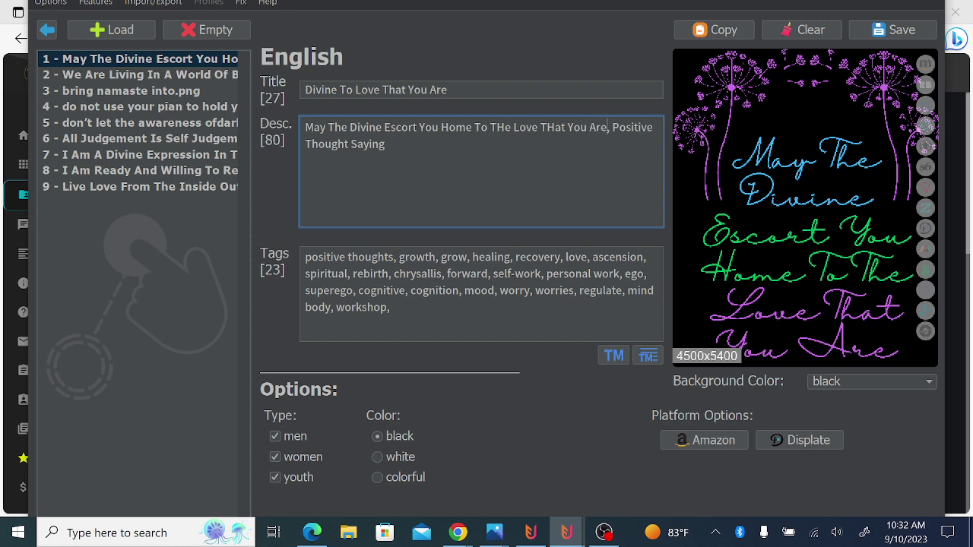
Retitle design 2 as 'Beings Remembering Brightness'.
click(150, 77)
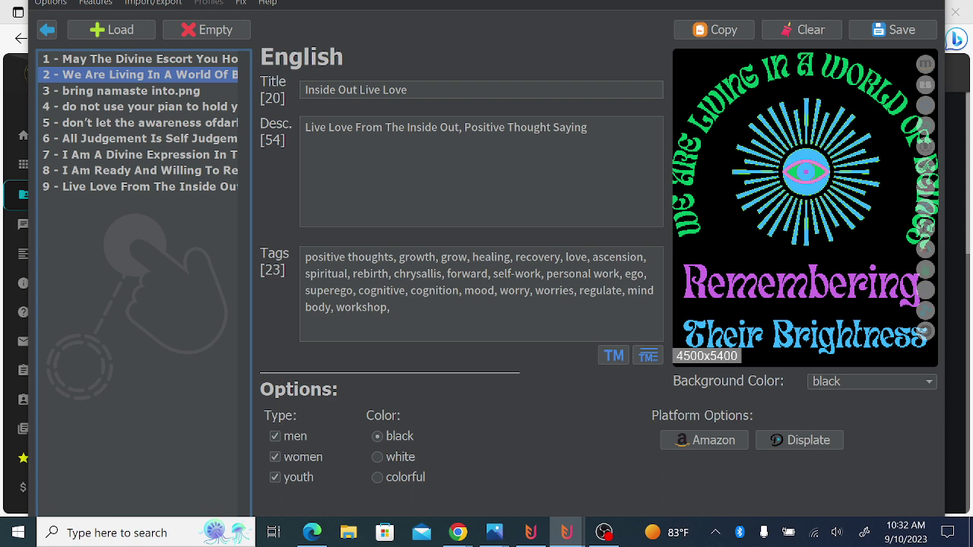
key(Tab)
text(B)
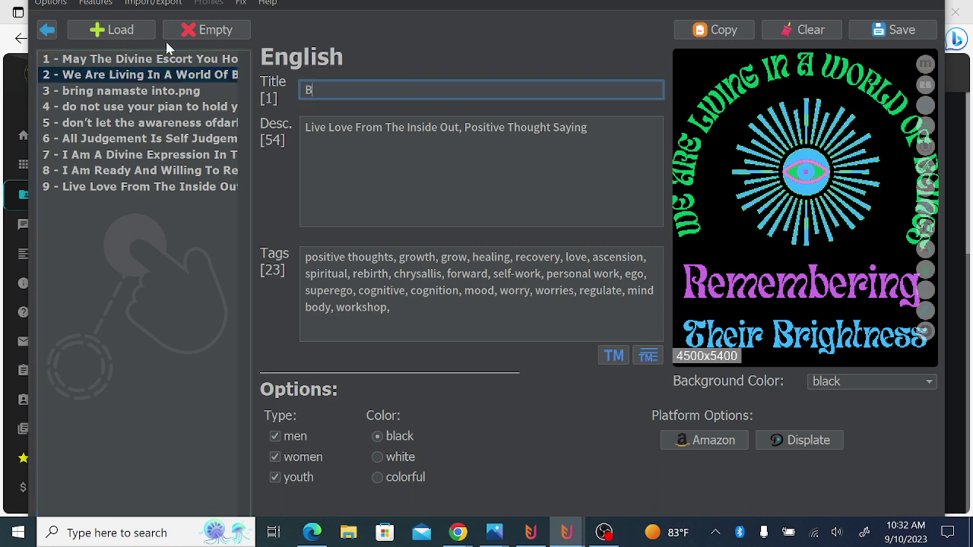
text(eings Remembering Brightness)
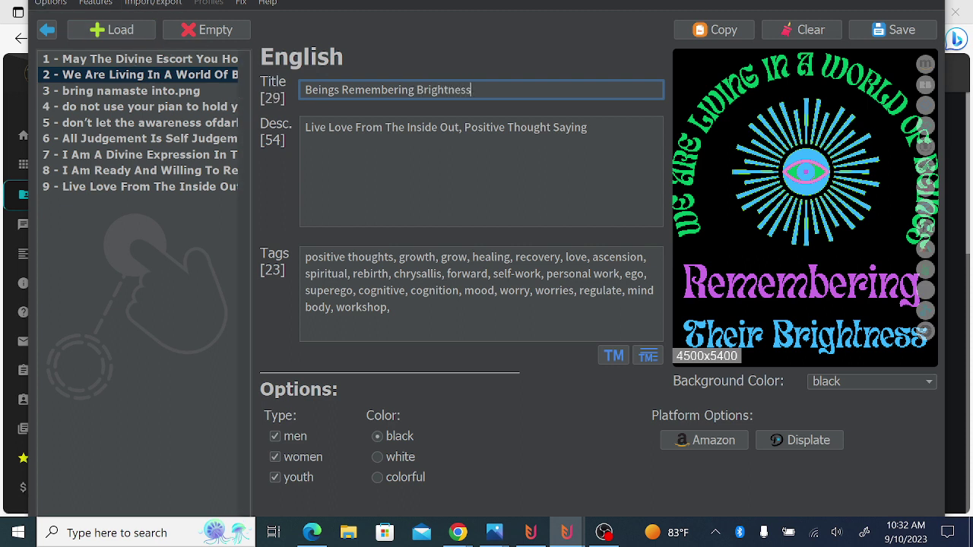
Replace design 2's opening description phrase with the 'We Are Living In A World Of Beings…Brightness' quote.
key(Tab)
key(ctrl+shift+Right)
key(ctrl+shift+Right)
key(ctrl+shift+Right)
text(We )
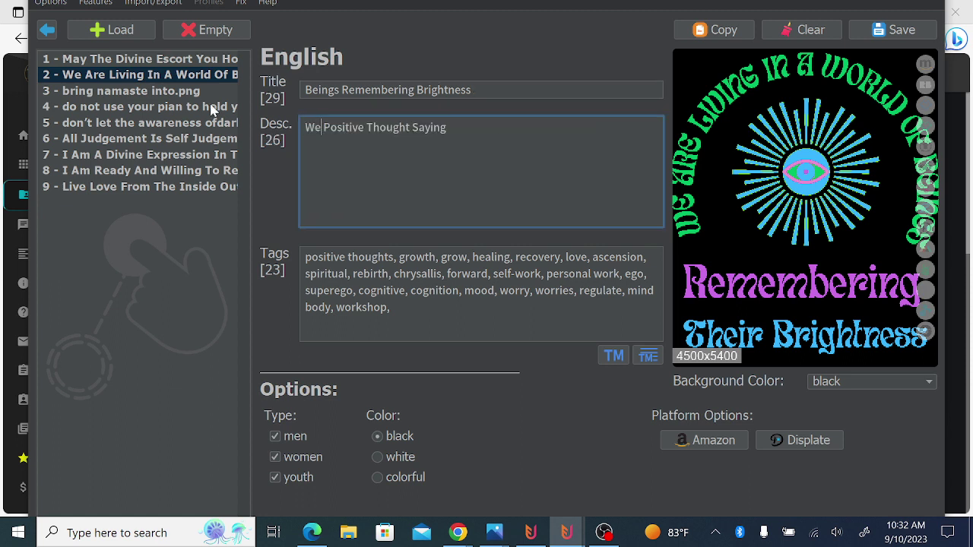
text(Are Living IN A WOrled O)
key(BackSpace)
key(BackSpace)
key(BackSpace)
key(BackSpace)
text(d Of Beings Remembering Th Po)
key(BackSpace)
text(heir Brightness,)
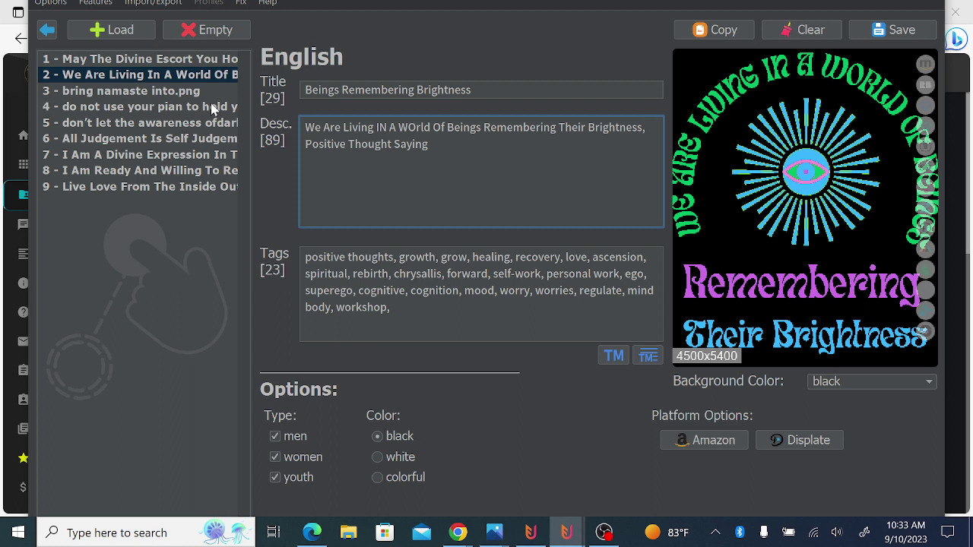
click(169, 92)
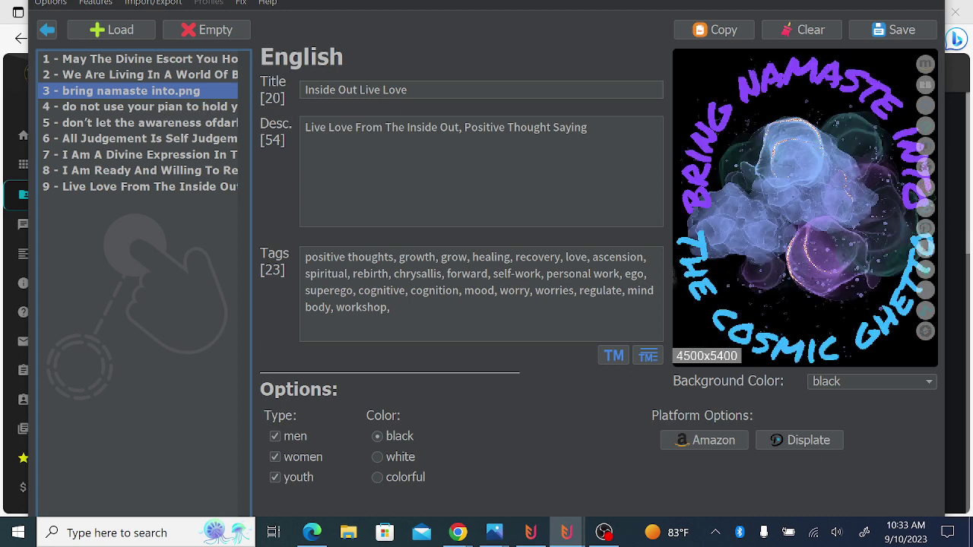
Retitle design 3 as 'Namaste Into Cosmic Ghetto'.
key(Tab)
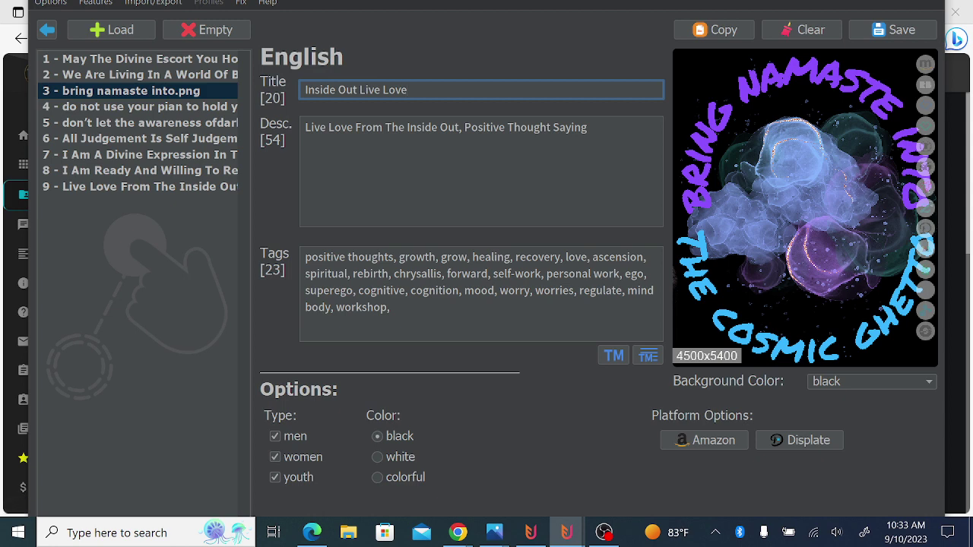
key(ctrl+a)
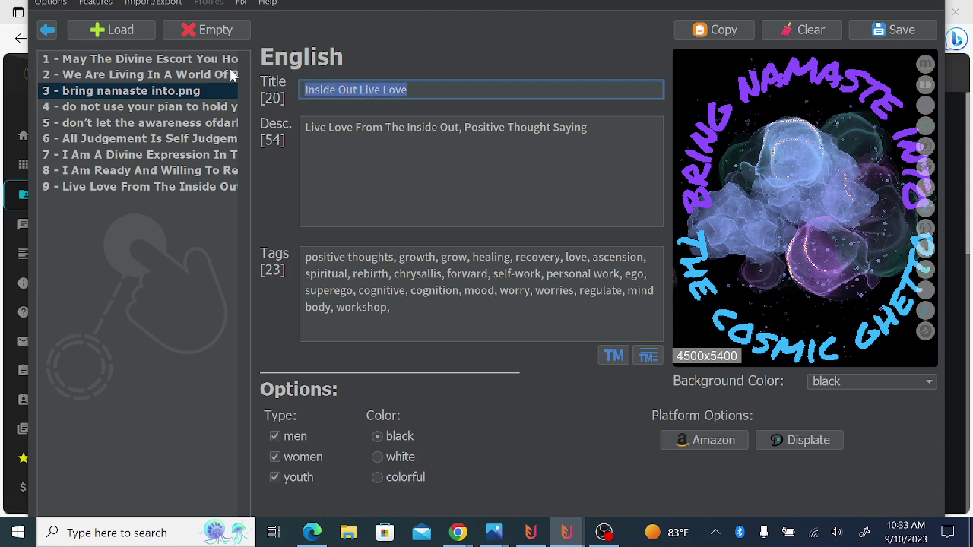
text(Namaste Into Cosmic Ghetto)
Replace the 'Live Love From The Inside Out' description quote with 'Bring Namaste Into The Cosmic Ghetto,'.
click(462, 127)
drag(461, 127, 258, 109)
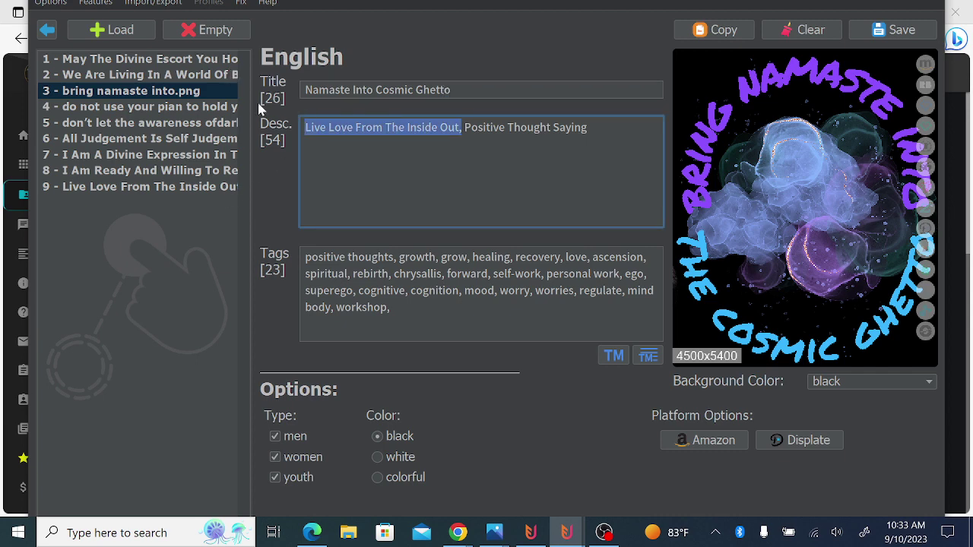
text(Bring Namaste Into The Cosmic Ghetto,)
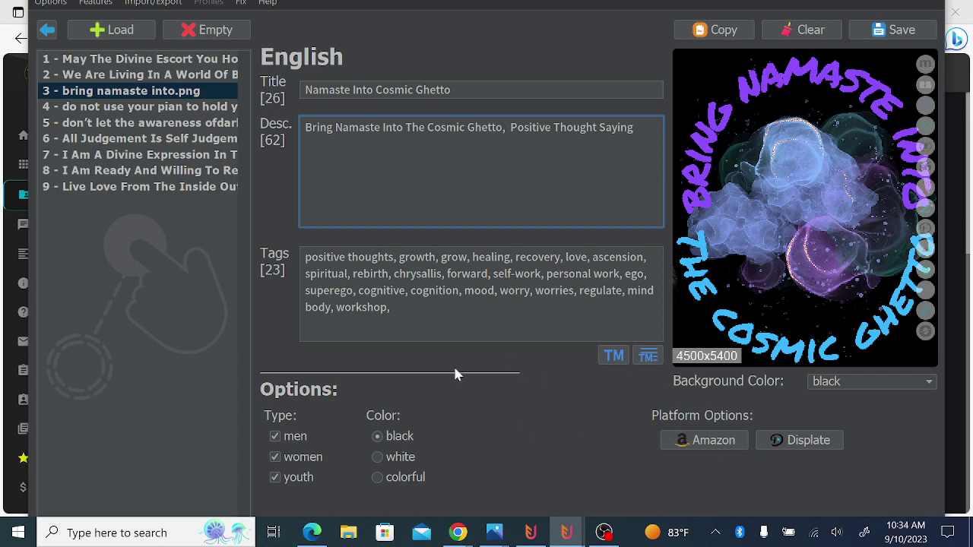
Return to Flying Upload's start screen, reopen the editor, then bring up Canva in Chrome.
click(47, 32)
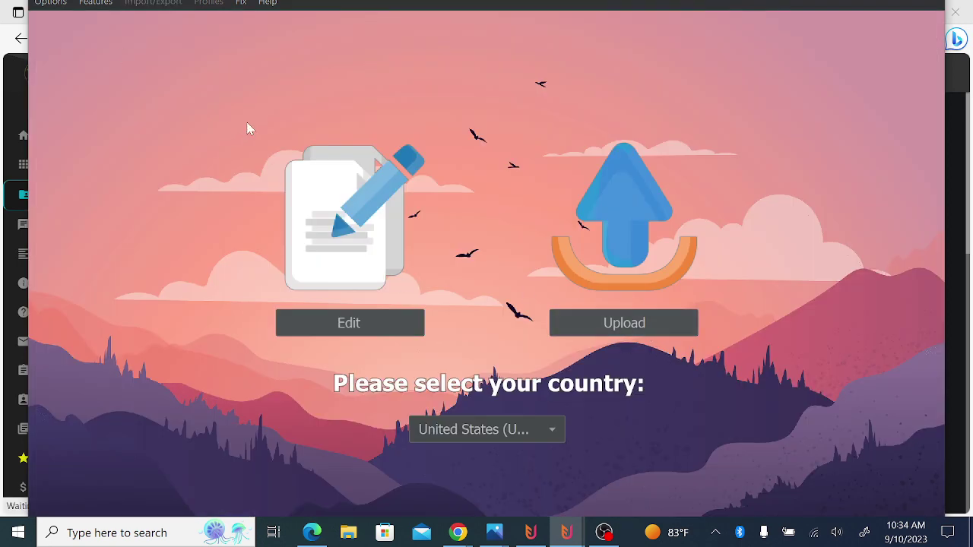
click(352, 323)
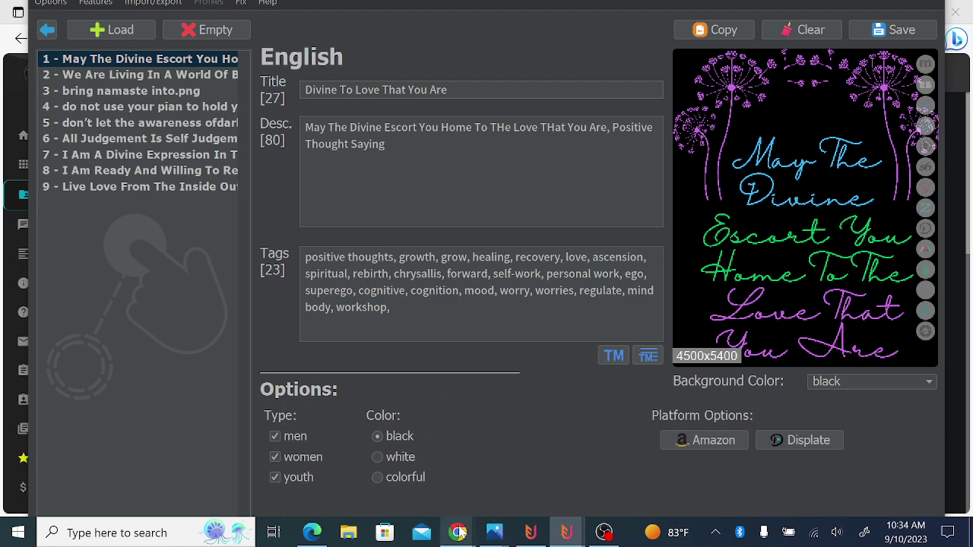
mouse_move(457, 532)
click(513, 477)
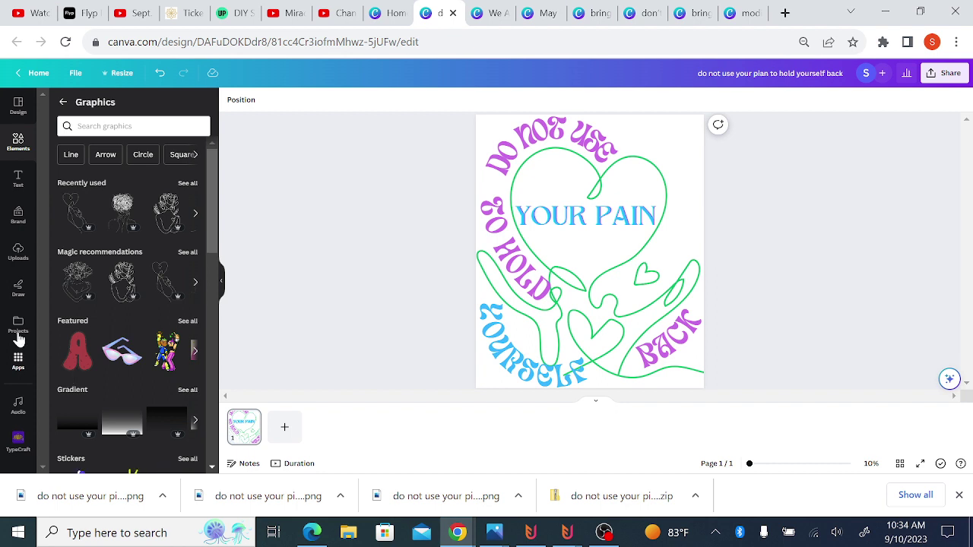
Open Canva's Projects panel and show all saved designs.
click(18, 326)
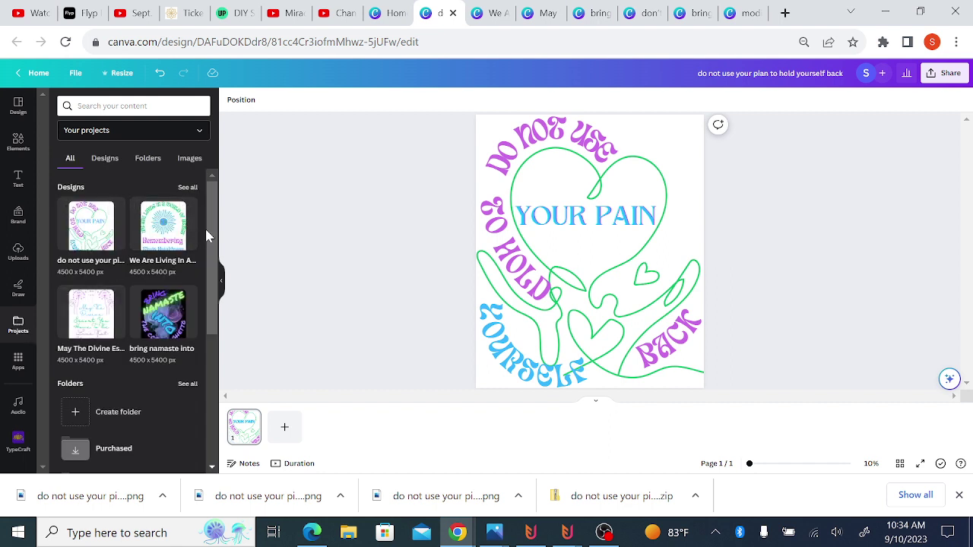
mouse_move(209, 256)
mouse_down()
mouse_move(217, 334)
mouse_move(217, 175)
mouse_up()
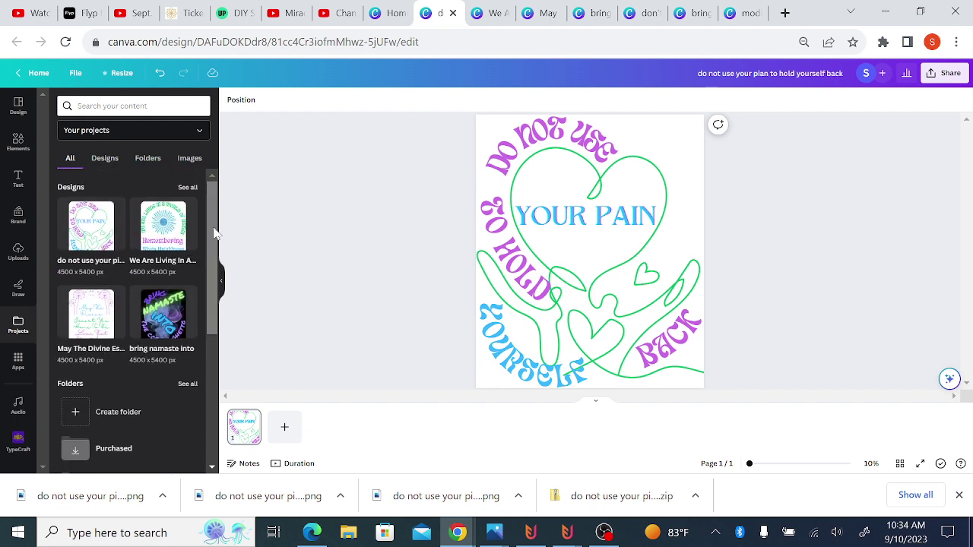
click(190, 193)
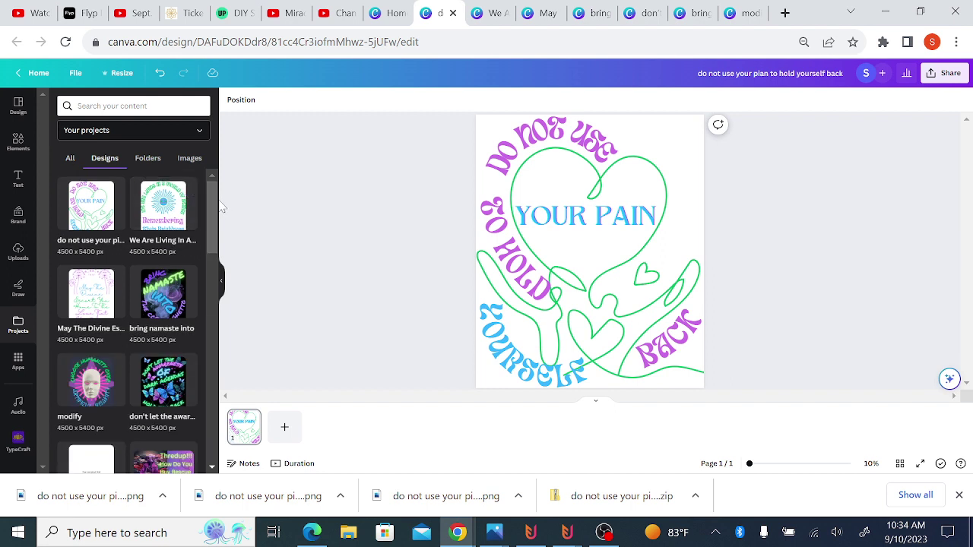
drag(218, 207, 221, 354)
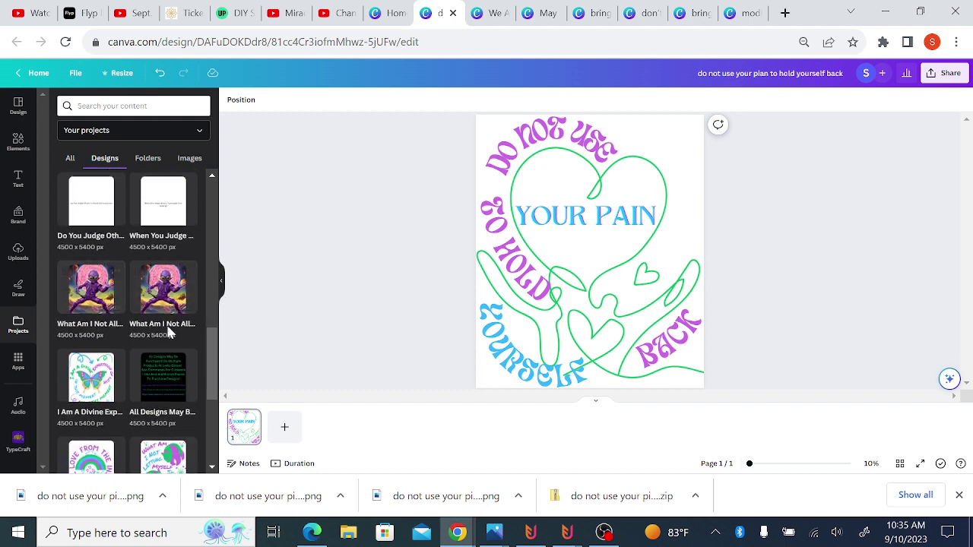
Scroll to the Untitled 1080×1920 design and show its 11 pages.
scroll(215, 409, down, 2)
scroll(218, 423, down, 4)
scroll(218, 426, down, 1)
scroll(222, 454, down, 4)
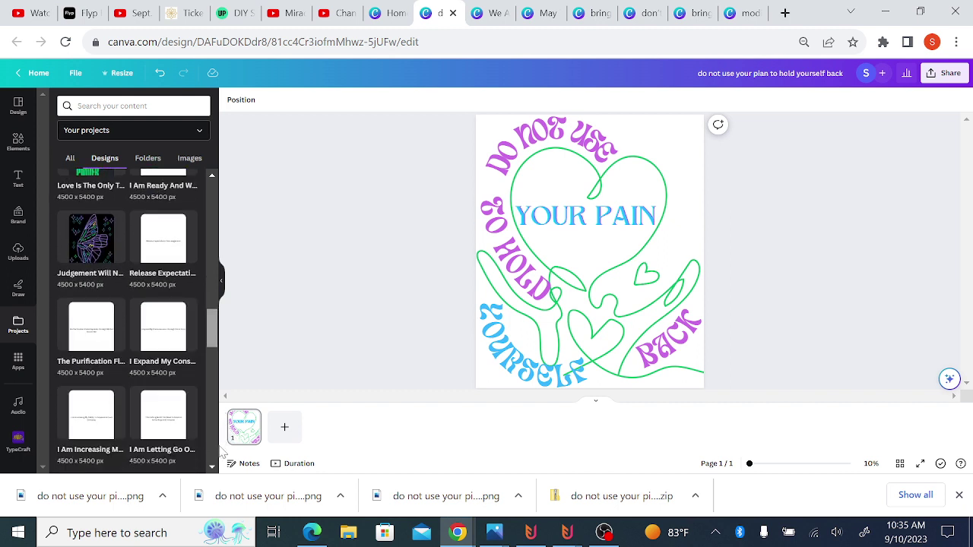
scroll(222, 454, down, 3)
scroll(222, 454, down, 3)
scroll(222, 454, down, 3)
scroll(221, 471, down, 2)
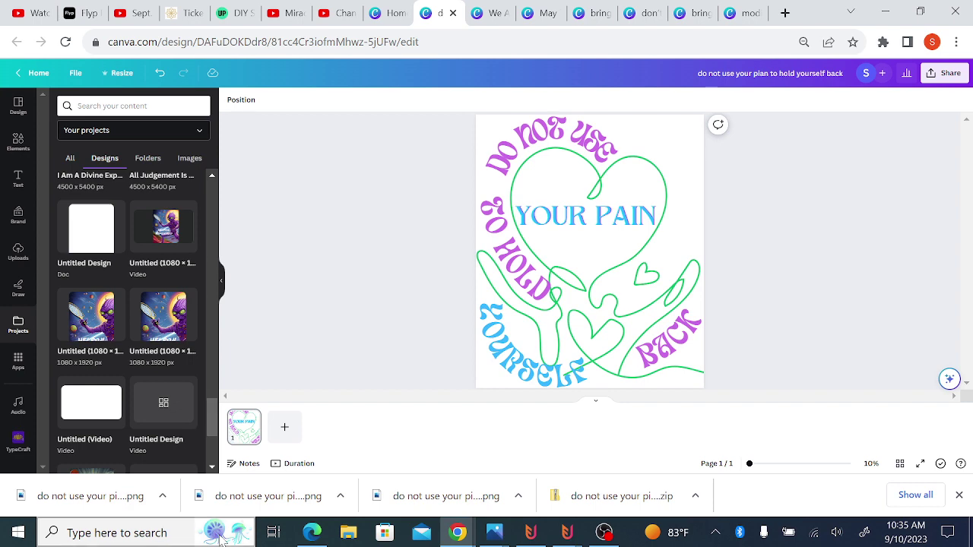
click(220, 536)
click(683, 259)
mouse_move(163, 316)
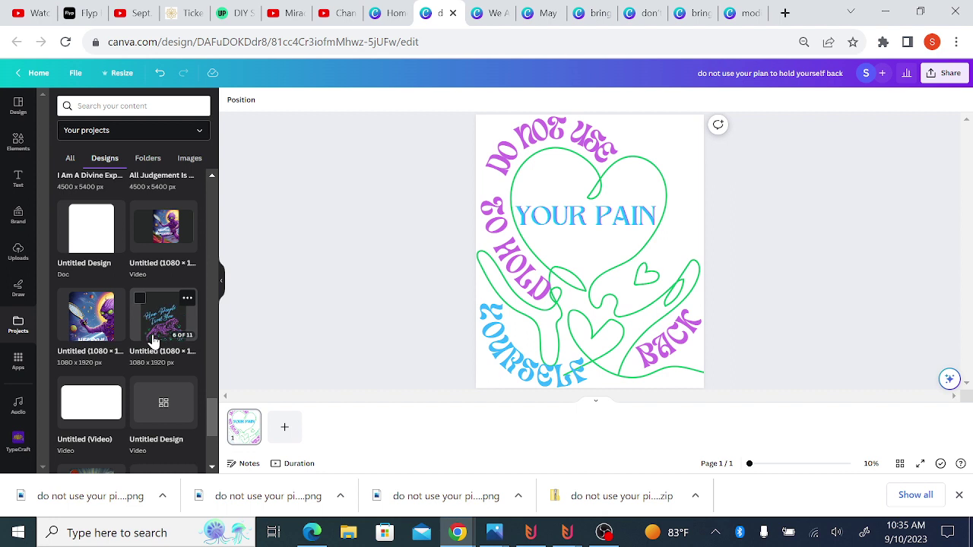
click(153, 340)
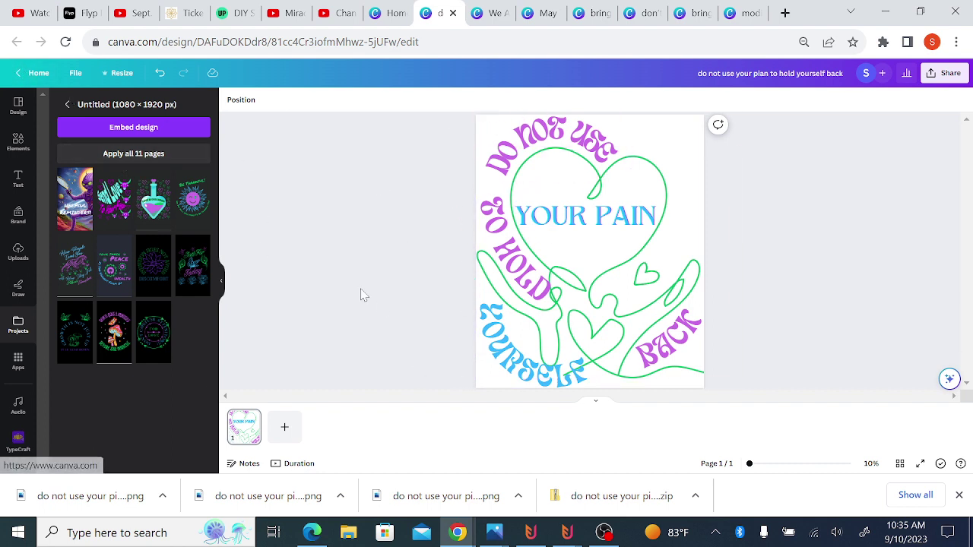
Go from the Canva editor to Home, then to the Projects page.
click(28, 74)
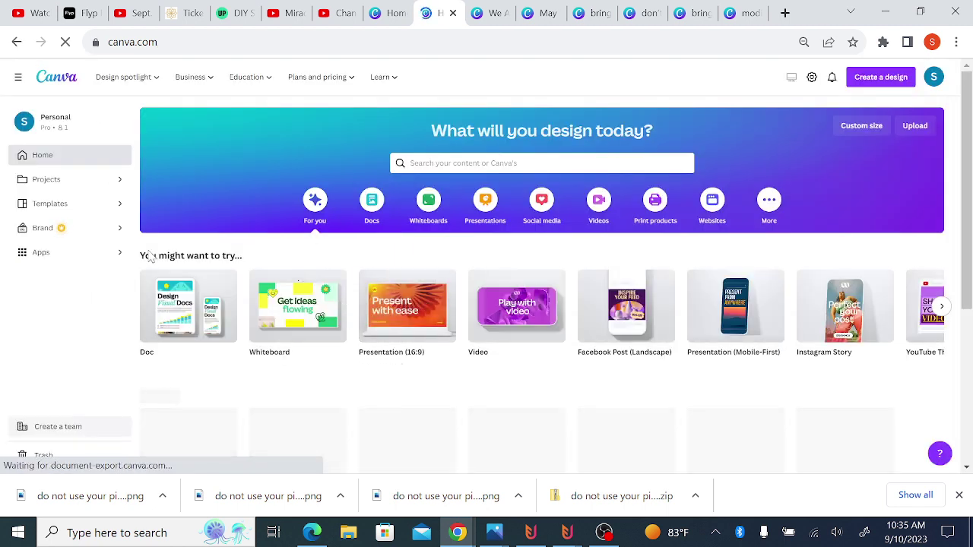
click(54, 182)
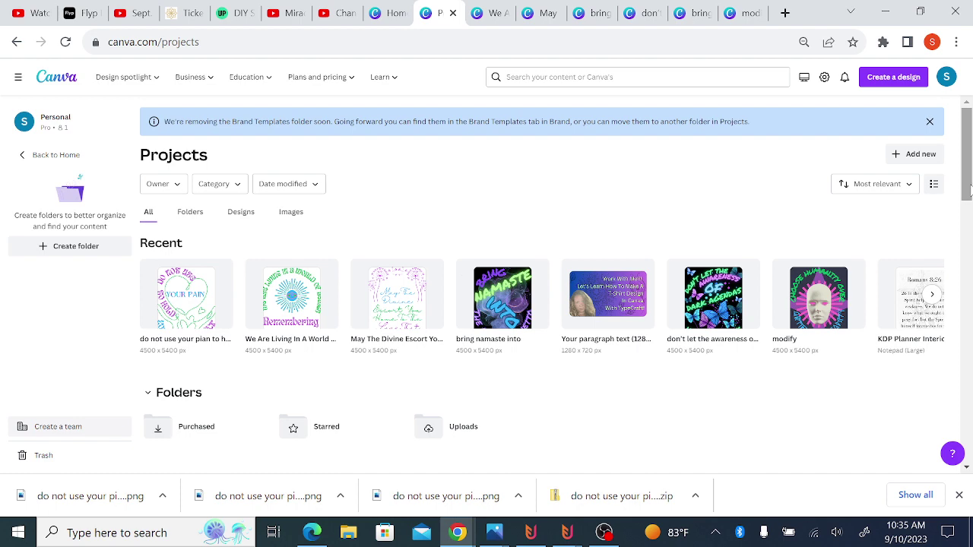
drag(967, 190, 967, 272)
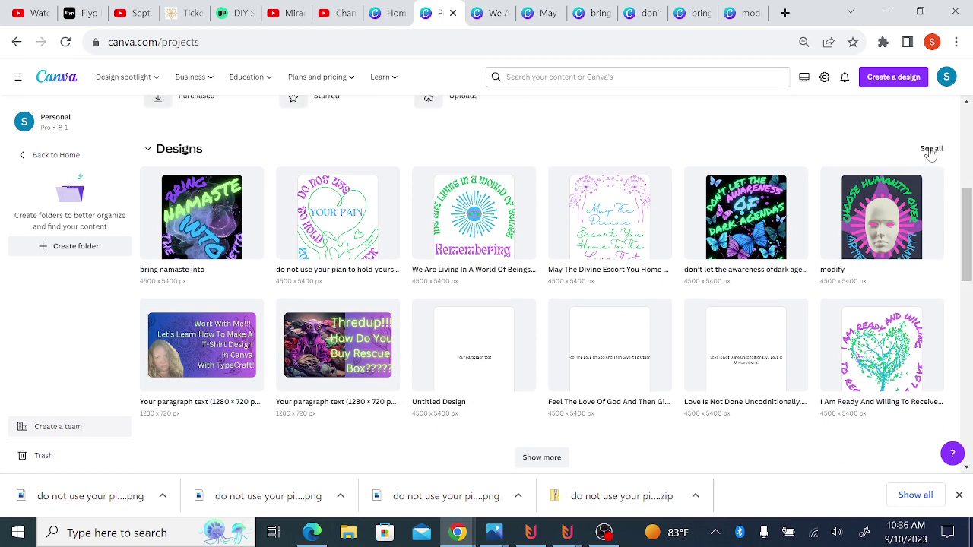
mouse_move(969, 214)
mouse_down()
mouse_move(959, 361)
mouse_move(955, 188)
mouse_up()
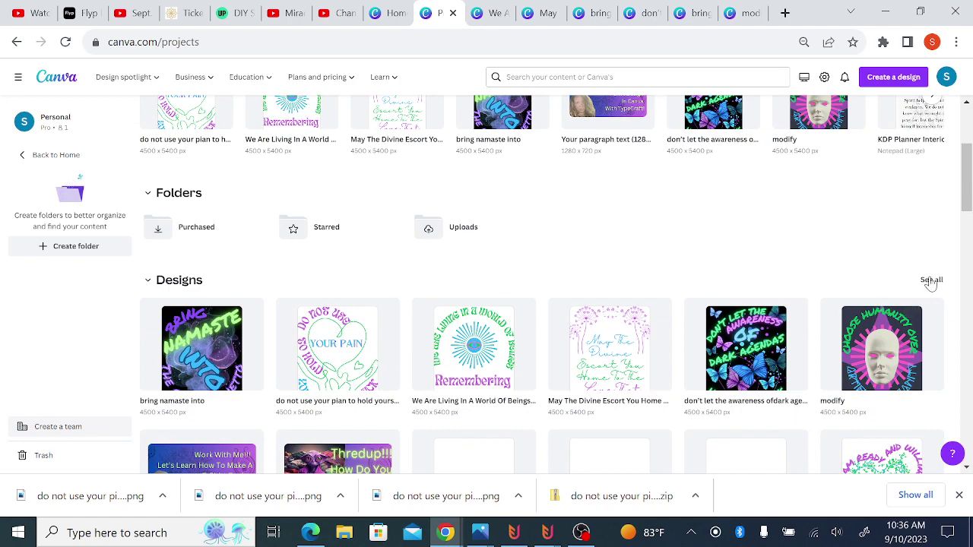
Filter Projects to Designs and scroll down to the Helpful Reminders designs.
click(931, 281)
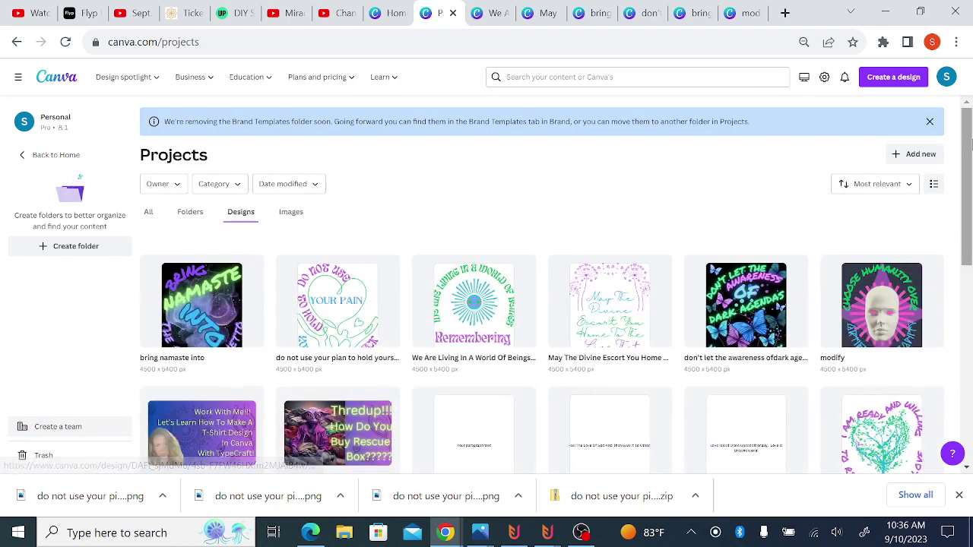
drag(969, 141, 969, 211)
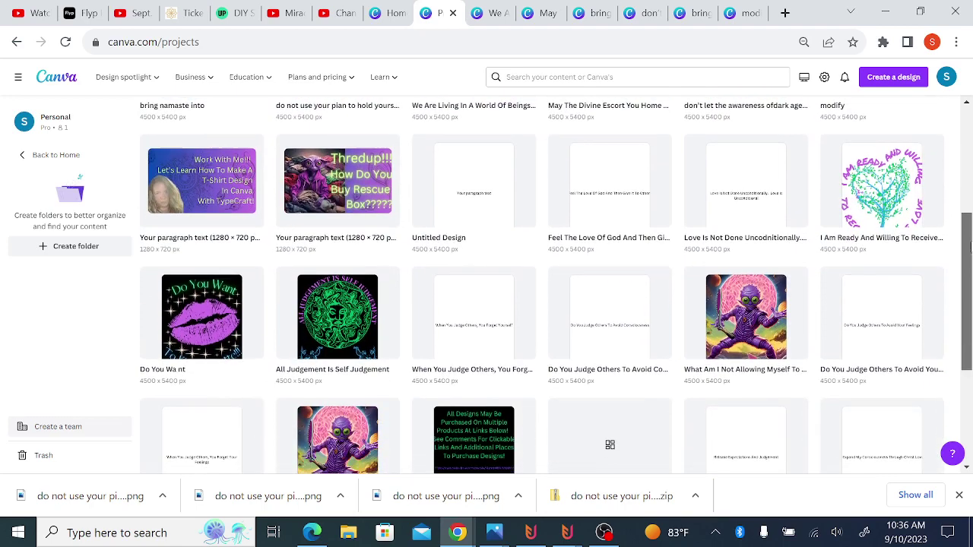
drag(968, 212, 953, 343)
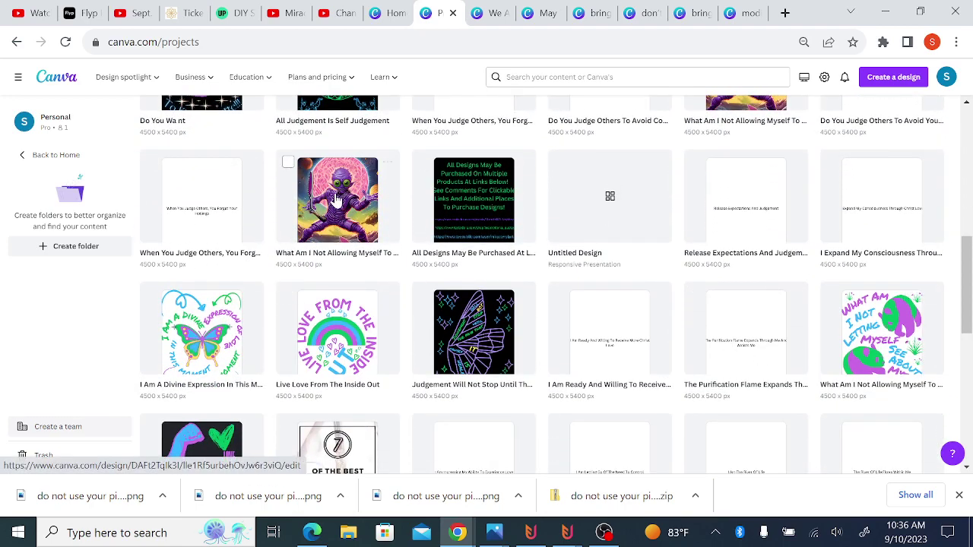
mouse_move(610, 198)
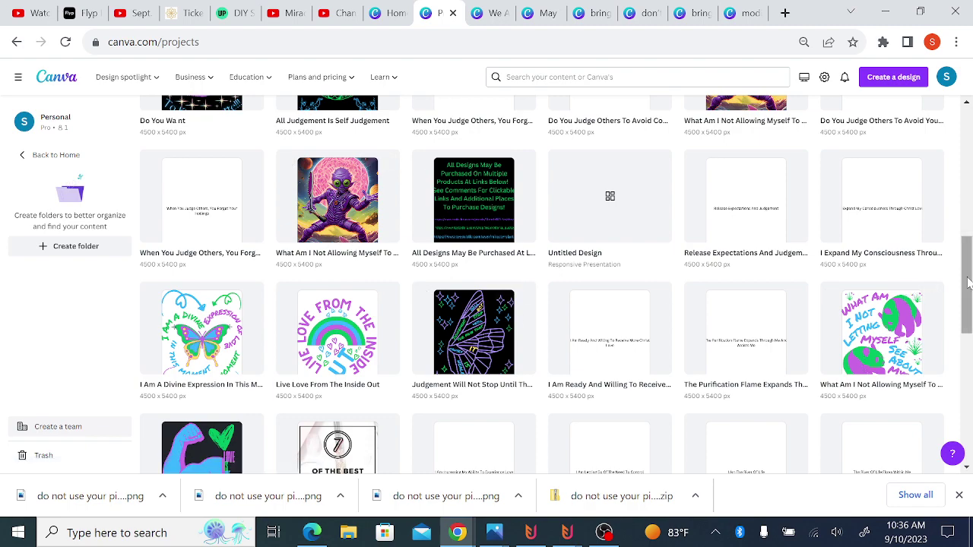
drag(968, 283, 949, 385)
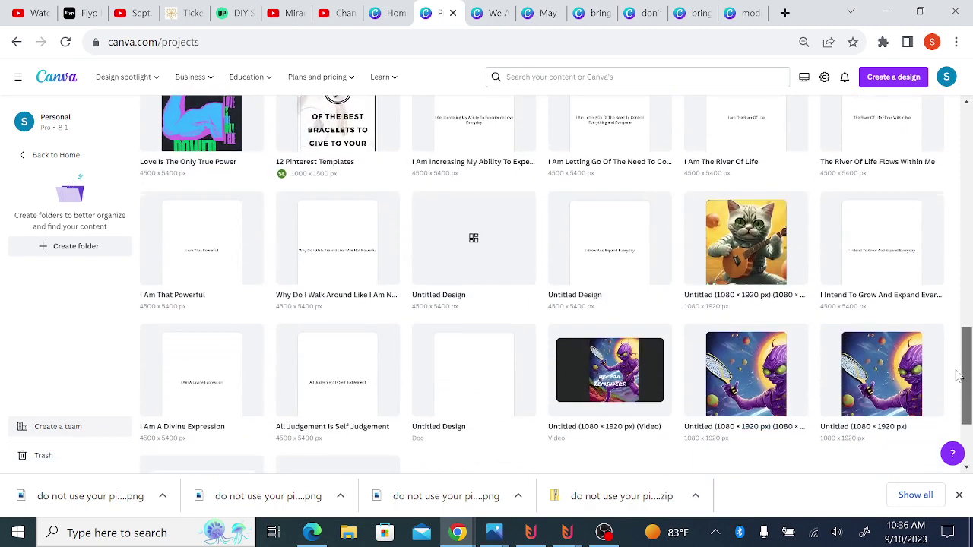
scroll(942, 403, down, 2)
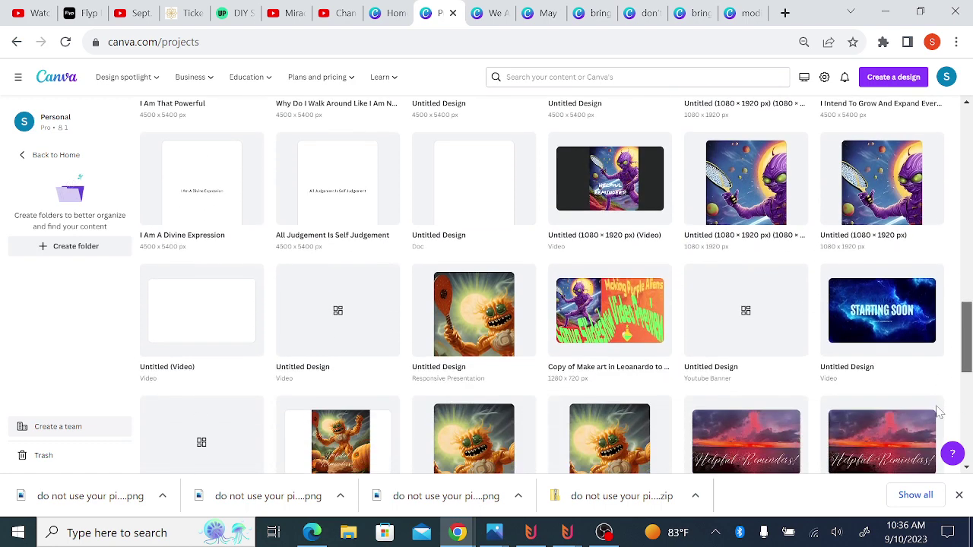
scroll(939, 414, down, 1)
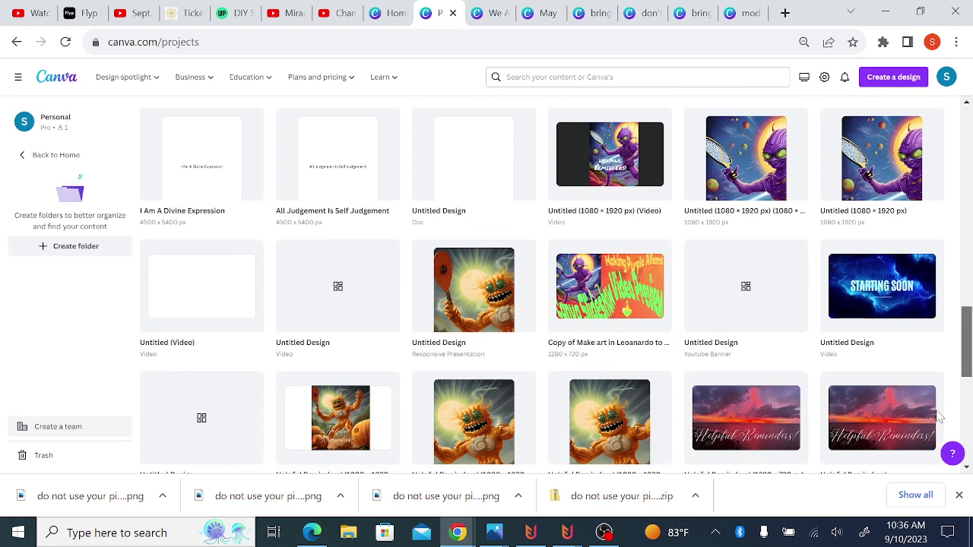
scroll(940, 416, down, 1)
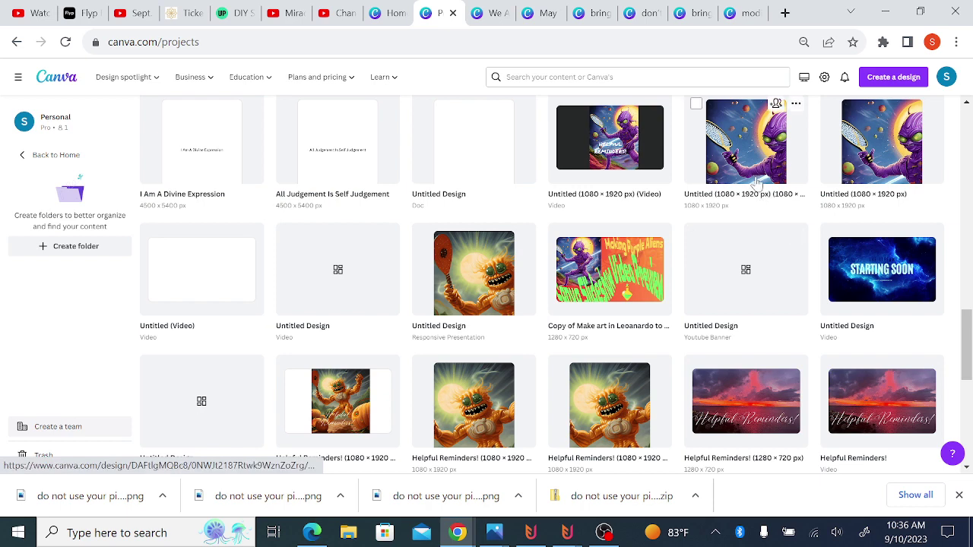
Try the Custom size new-design option, then dismiss it without creating a design.
mouse_move(882, 141)
click(891, 84)
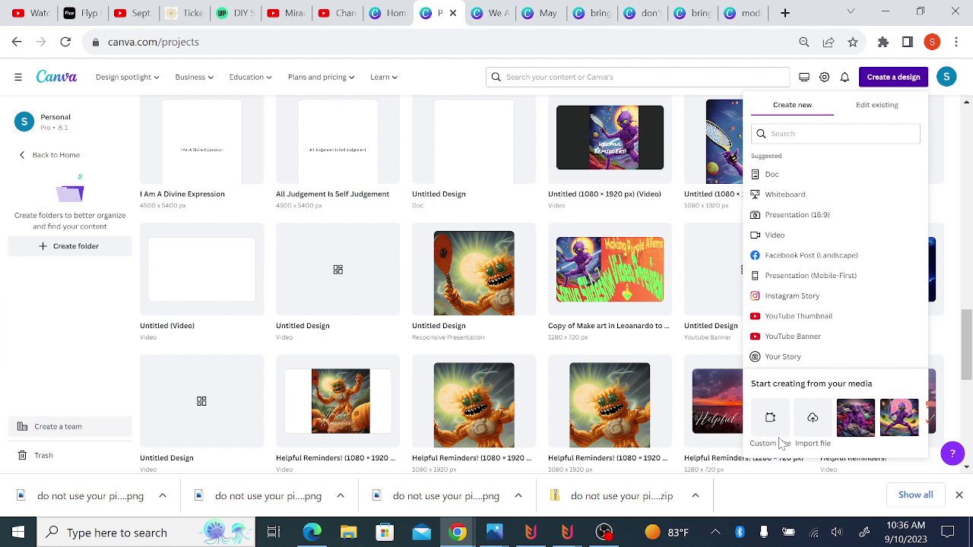
click(771, 419)
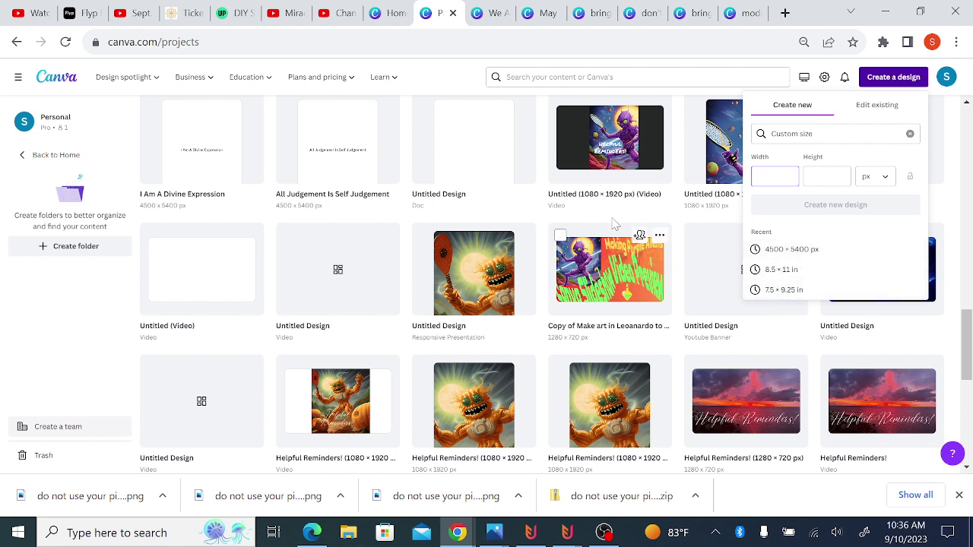
click(679, 223)
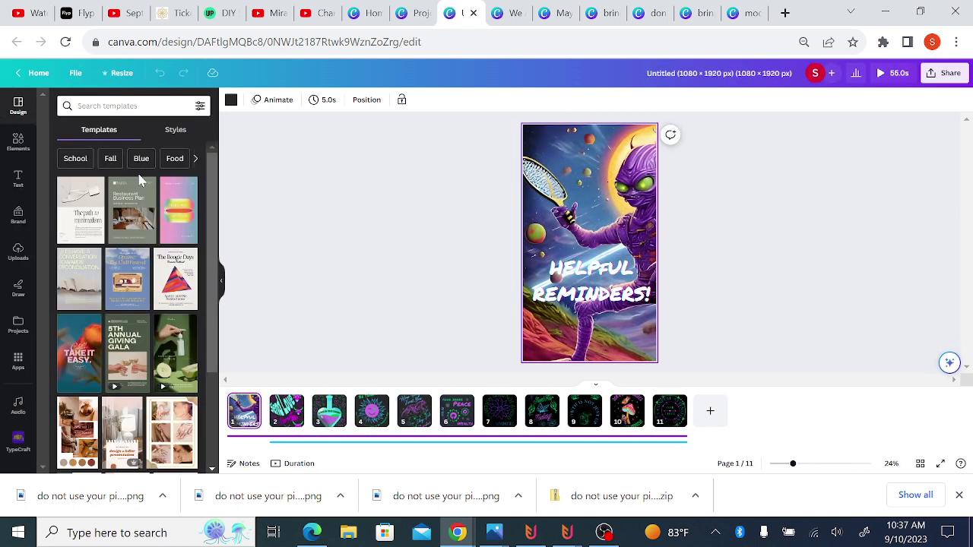
Resize the Helpful Reminders design into a separate 1080 × 1920 copy.
click(122, 76)
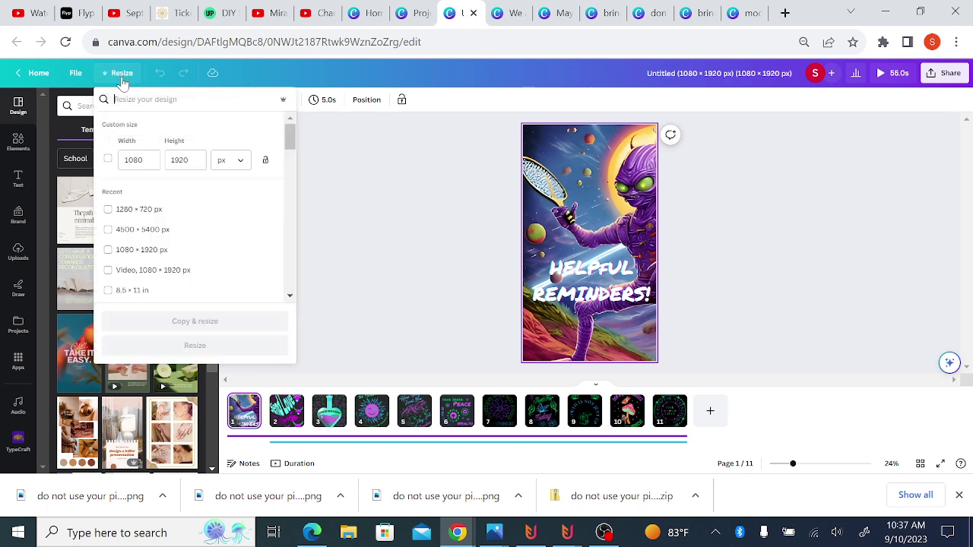
click(107, 161)
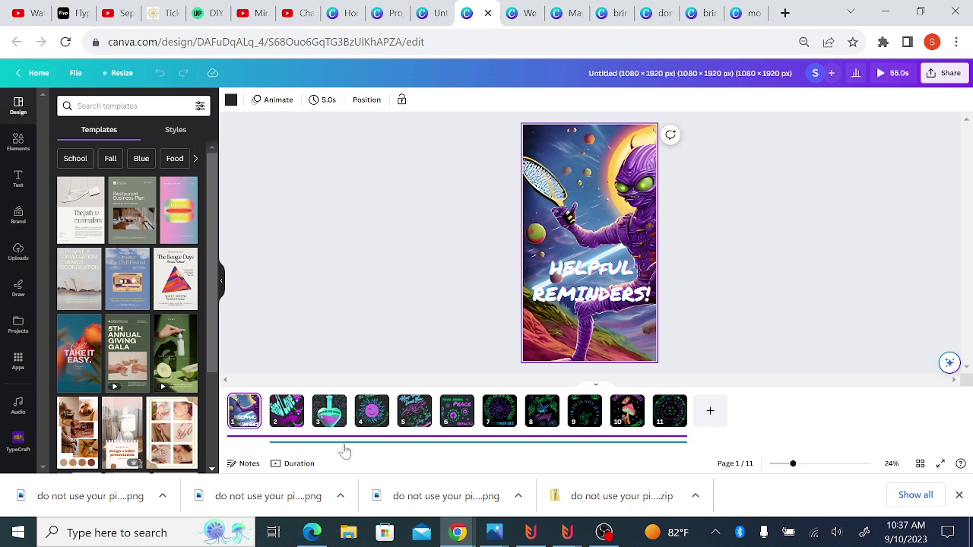
Delete page 2, Send Love To Your Fear, then browse Uploads and saved Projects.
click(285, 414)
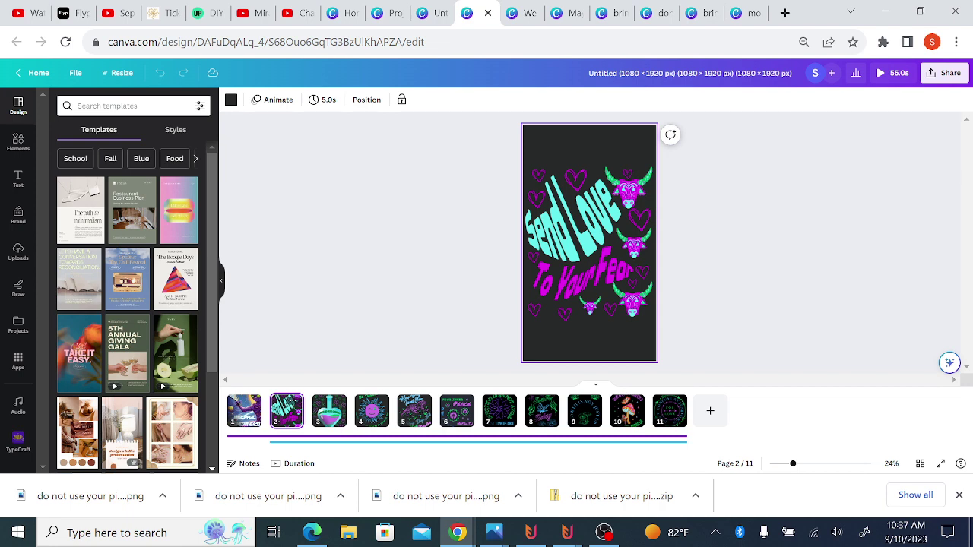
key(Delete)
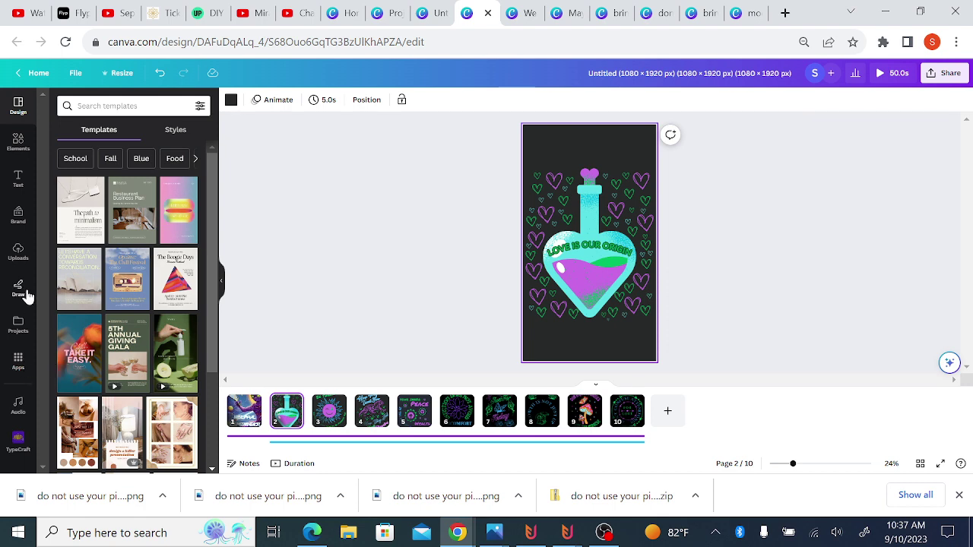
click(19, 254)
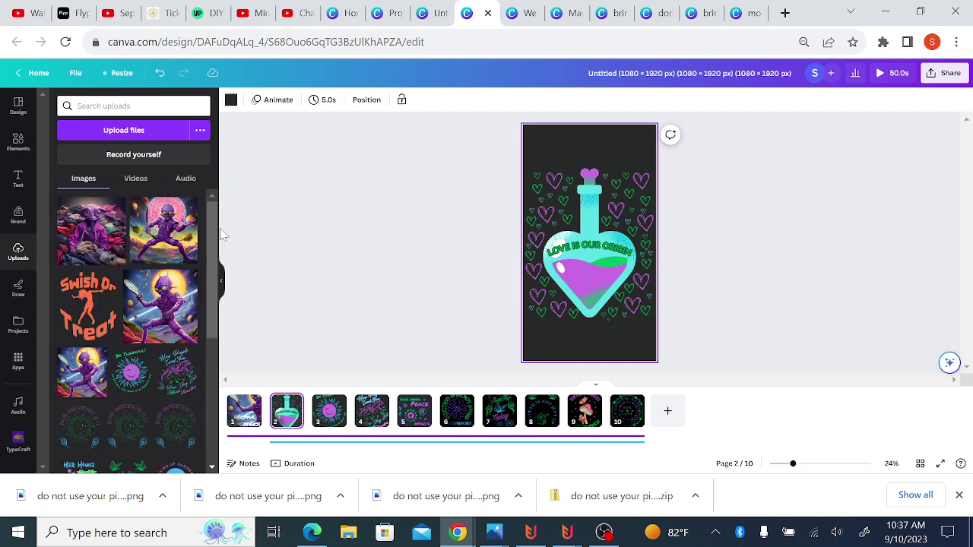
mouse_move(215, 225)
mouse_down()
mouse_move(223, 312)
mouse_move(214, 247)
mouse_up()
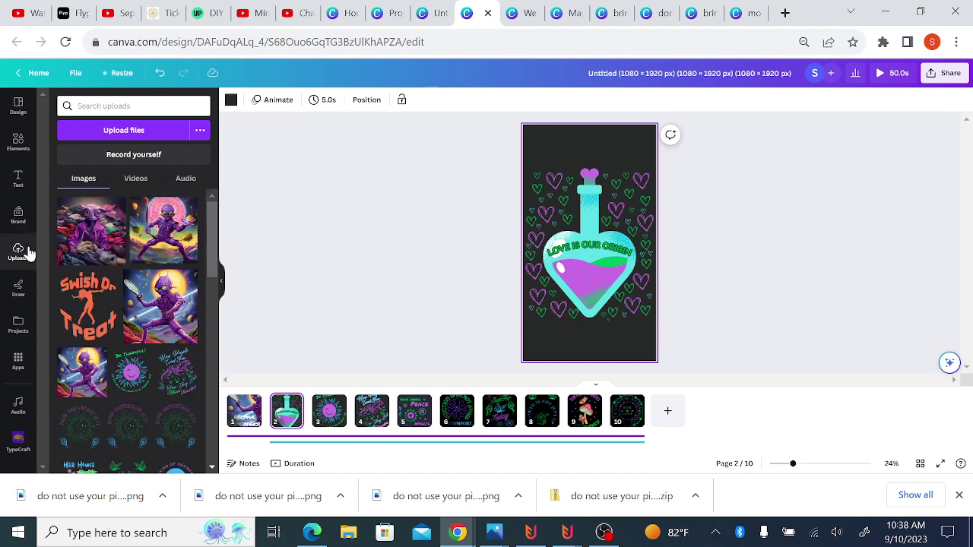
click(19, 333)
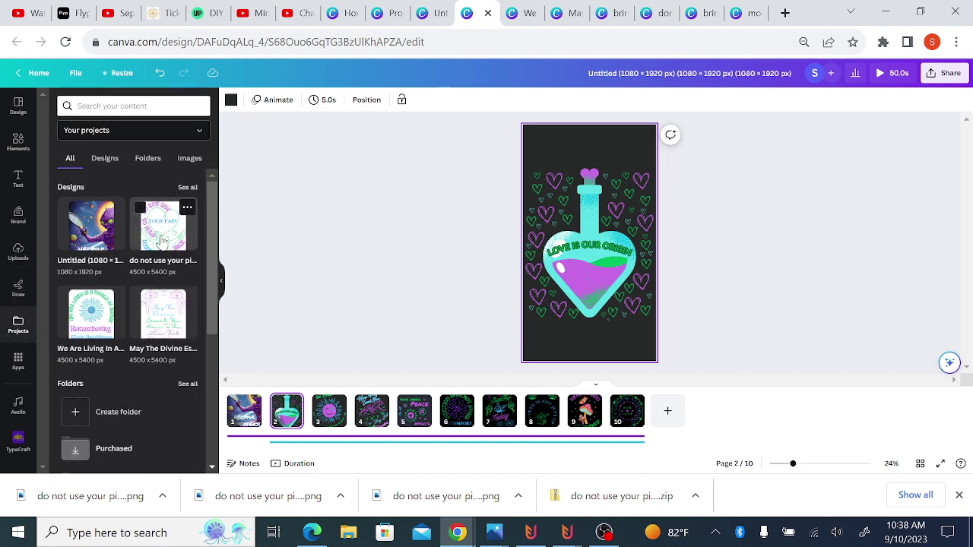
mouse_move(162, 315)
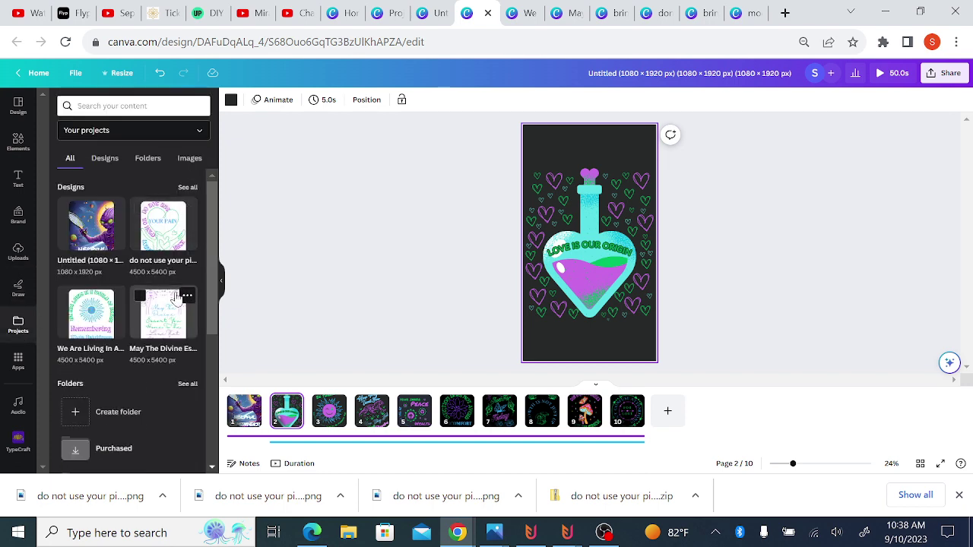
Place the Do Not Use Your Pain design on page 2 with a black background.
click(171, 241)
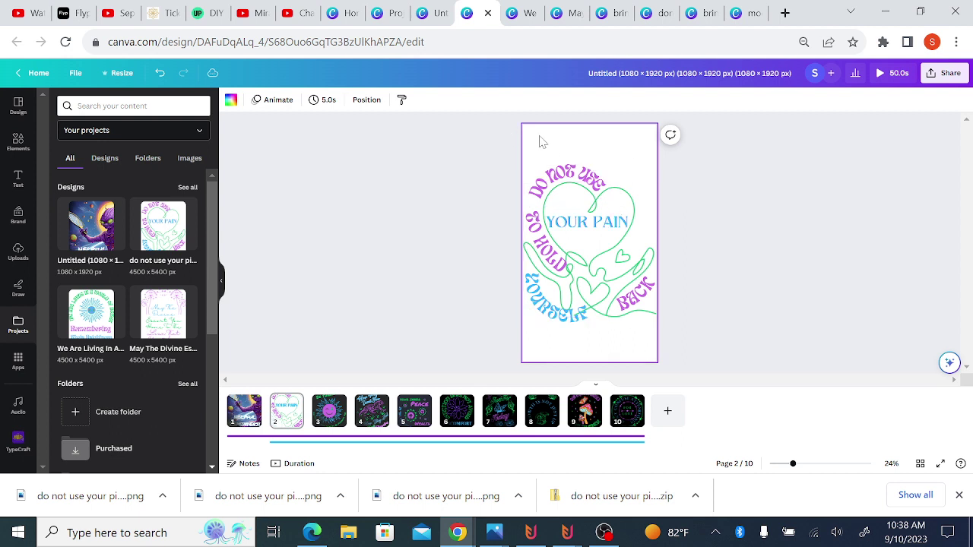
click(230, 99)
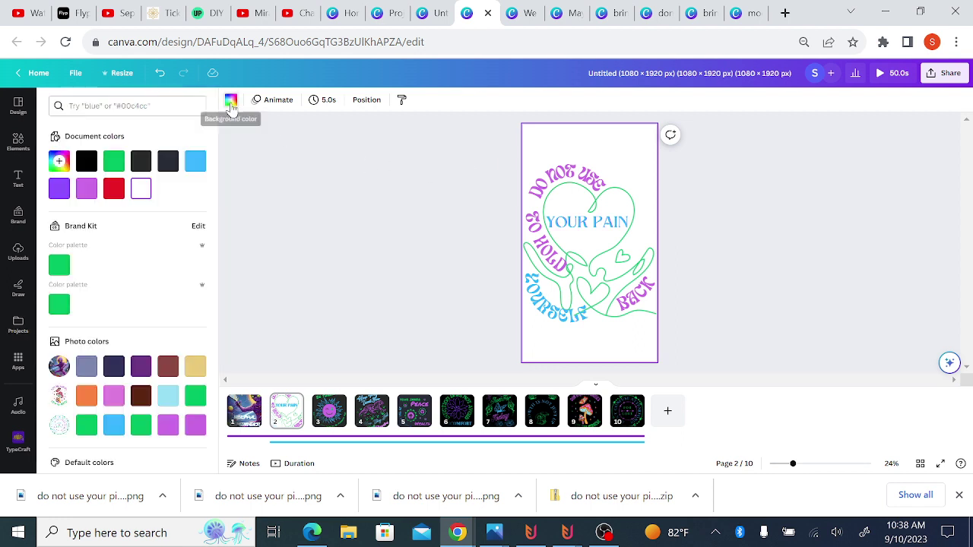
click(86, 161)
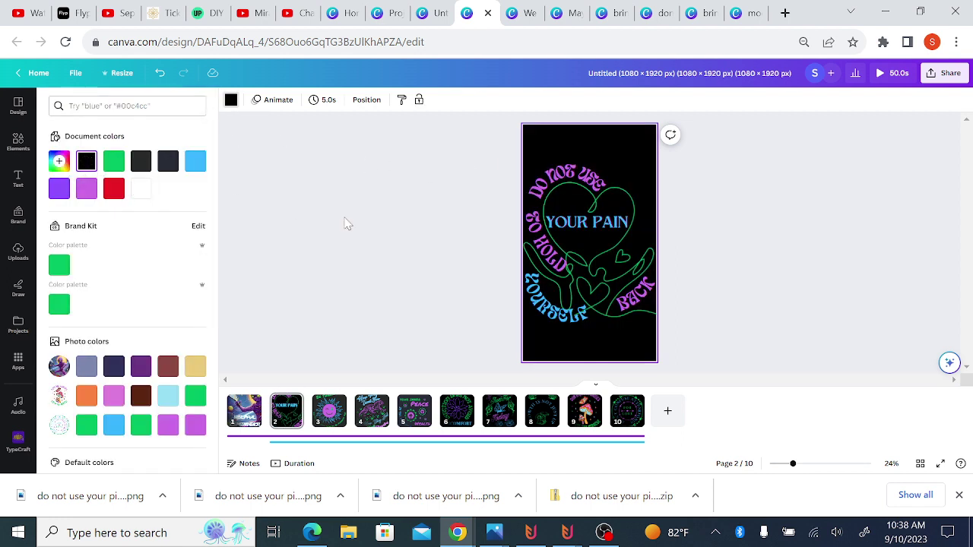
click(404, 213)
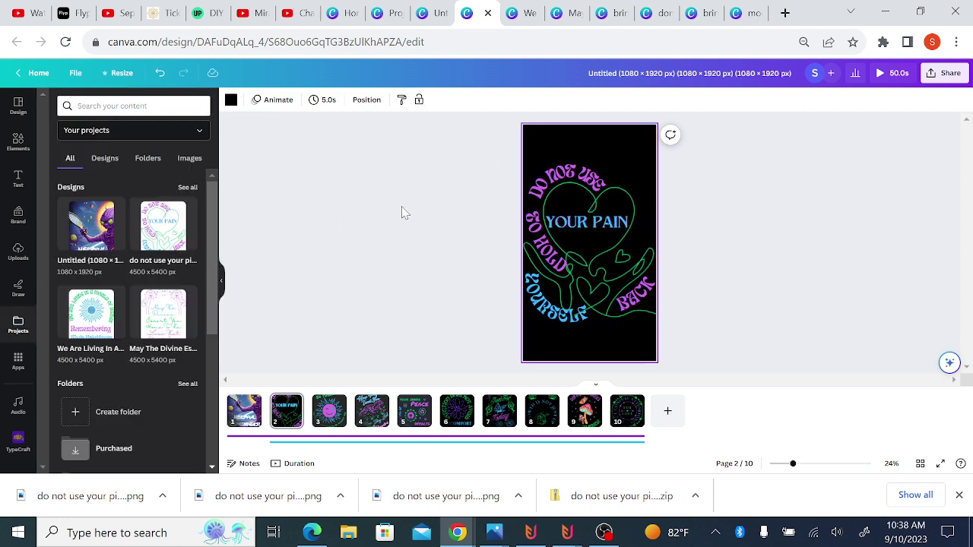
click(319, 422)
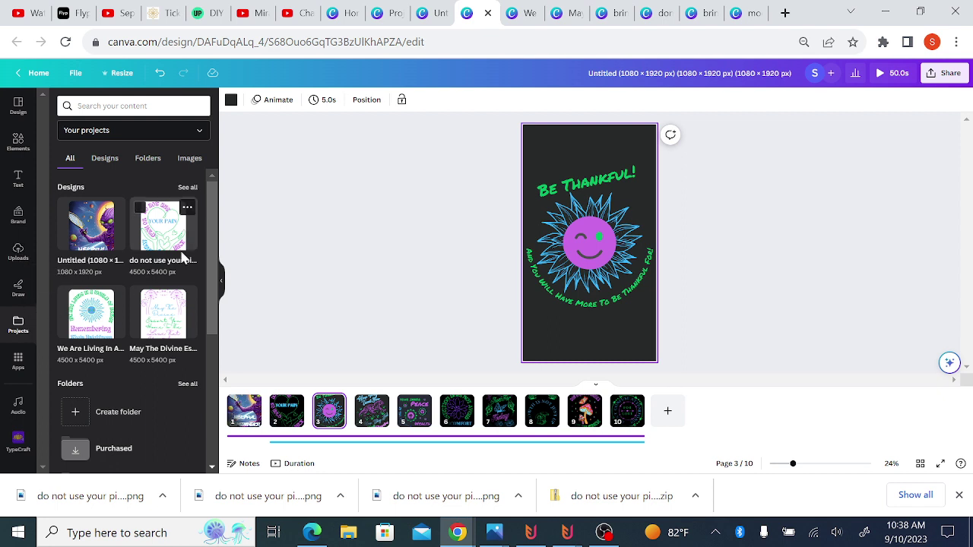
Replace page 3 with the Remembering Their Brightness design on a black background.
mouse_move(91, 313)
click(86, 318)
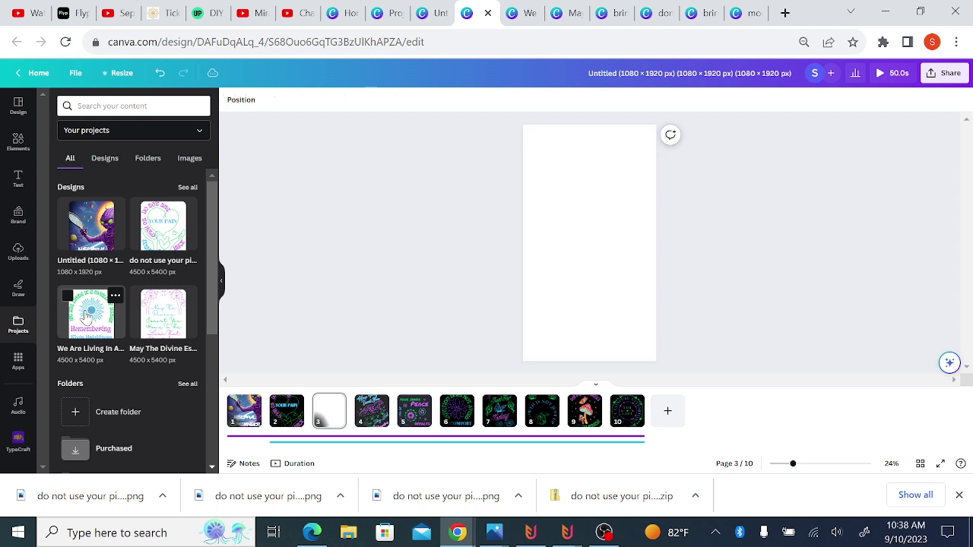
click(559, 146)
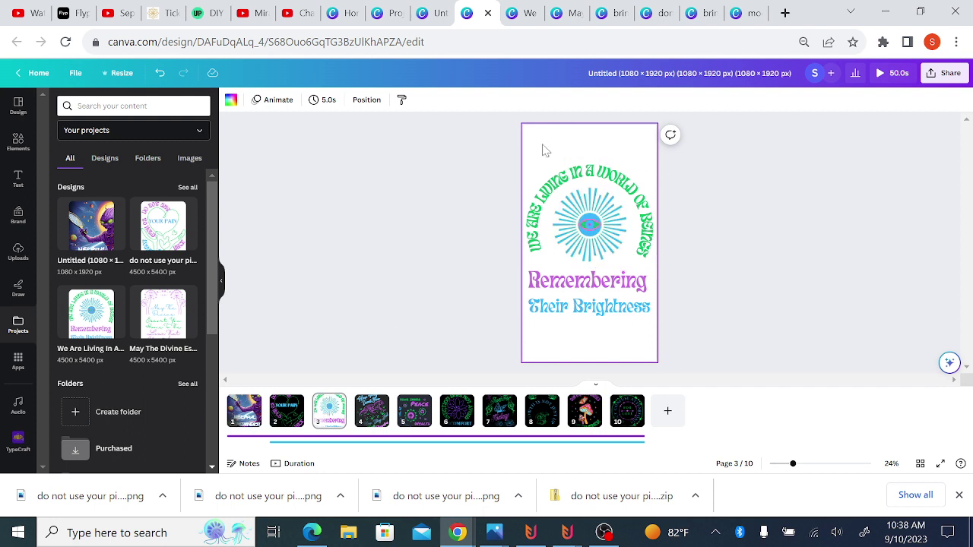
click(231, 100)
click(86, 160)
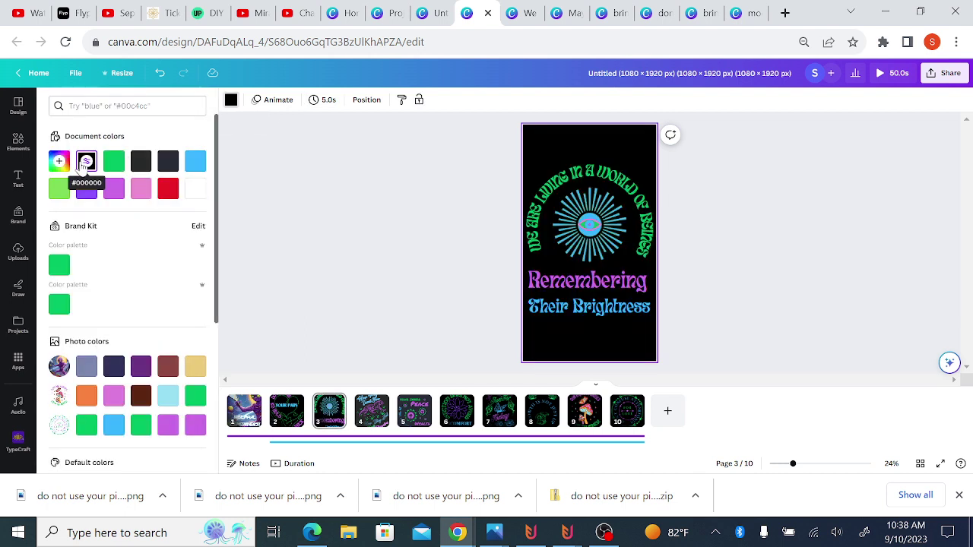
Replace page 4, the tiger page, with the May The Divine design on black.
click(364, 420)
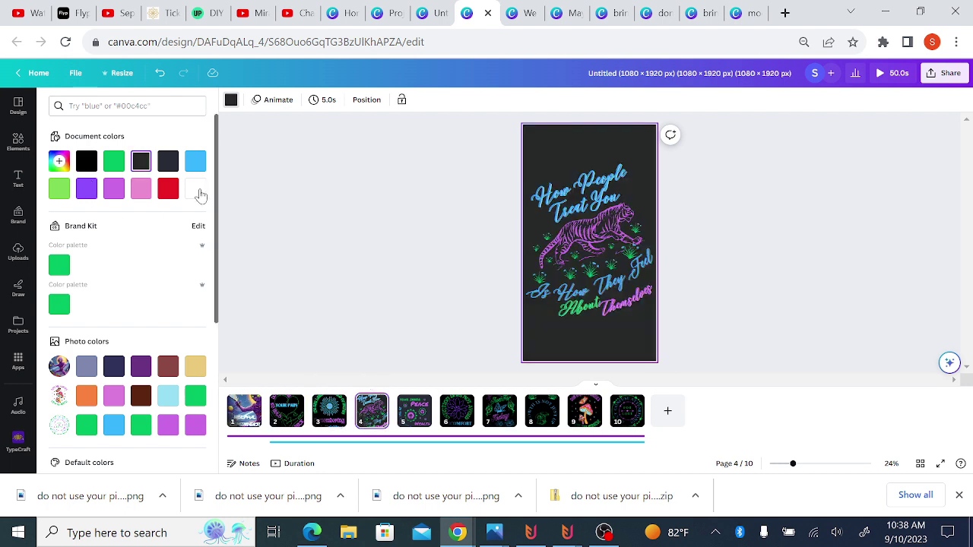
click(328, 207)
mouse_move(163, 313)
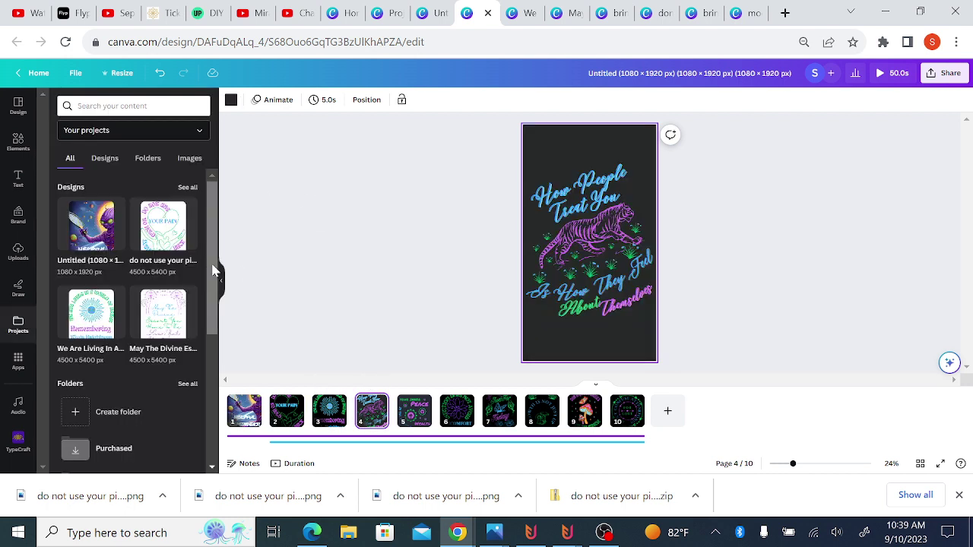
click(179, 317)
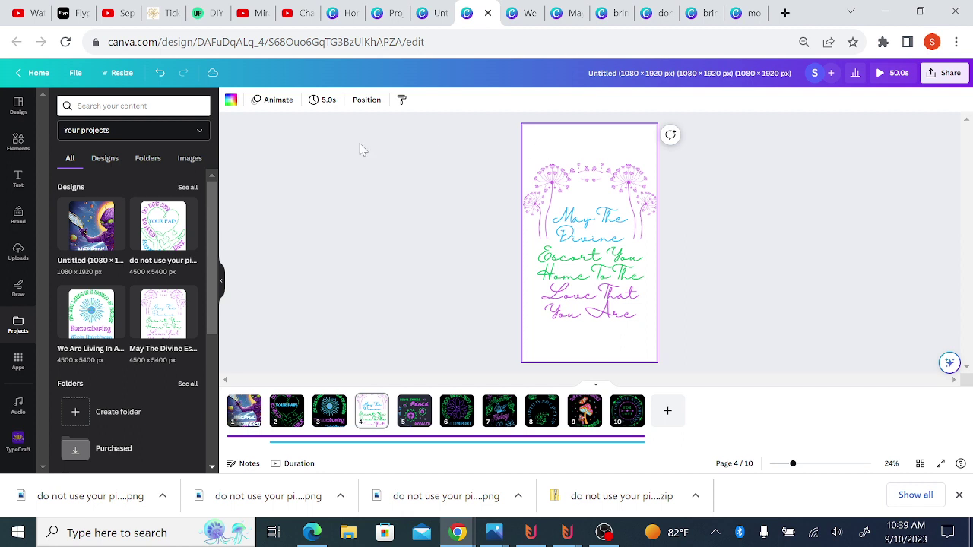
click(234, 100)
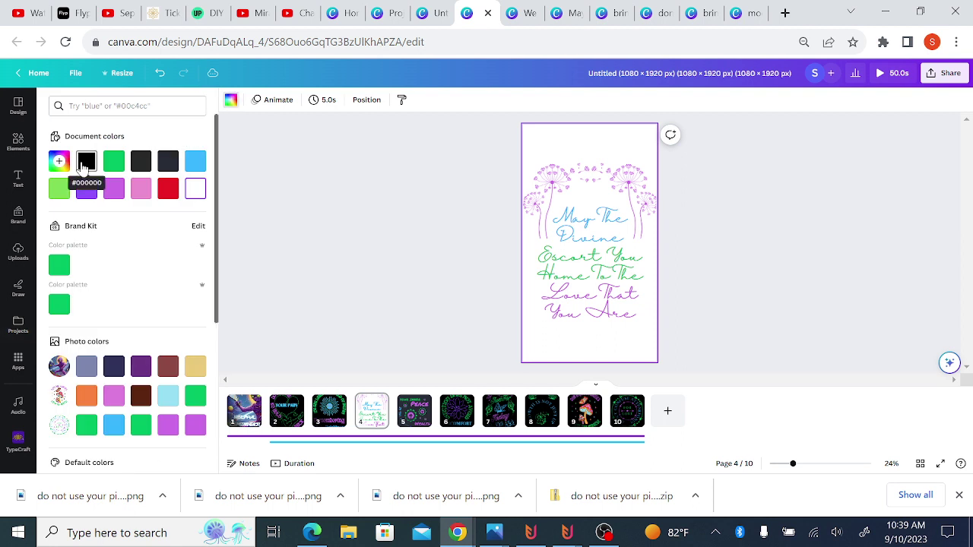
click(85, 162)
click(367, 227)
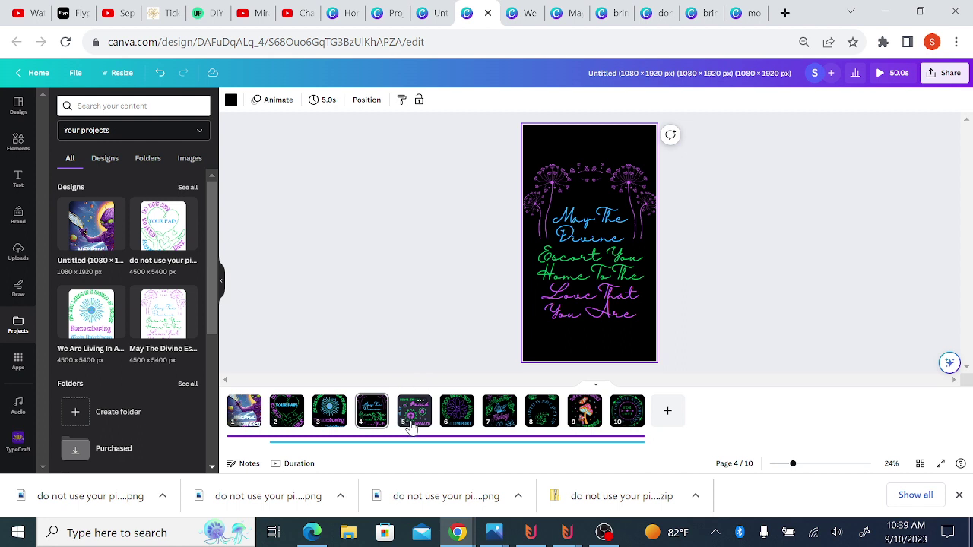
click(411, 424)
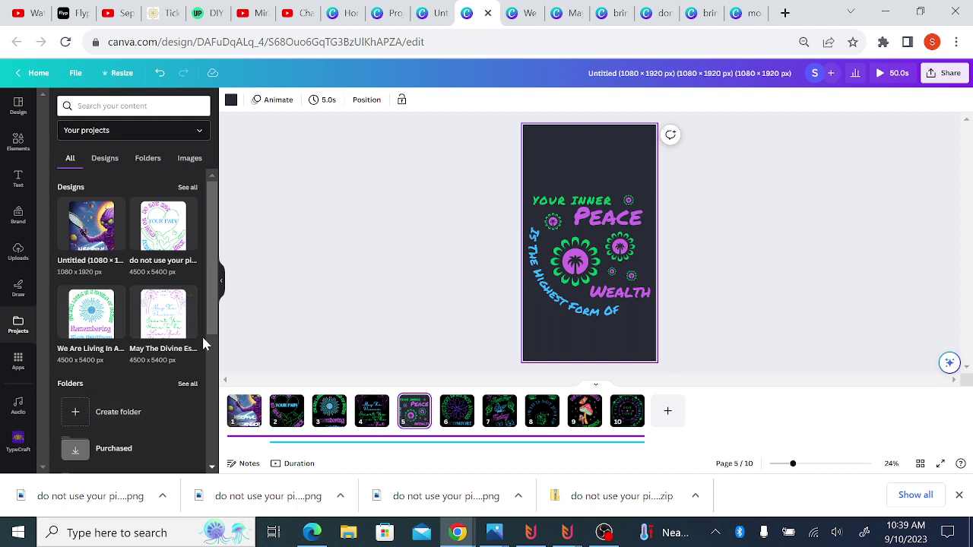
Fill page 5 with the Bring Namaste Into The Cosmic Ghetto design as its background.
click(188, 189)
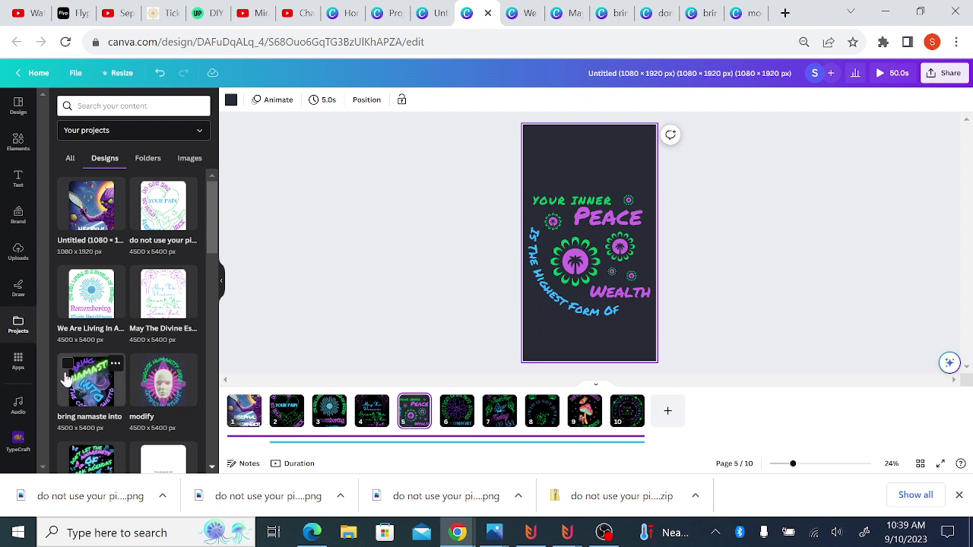
click(85, 389)
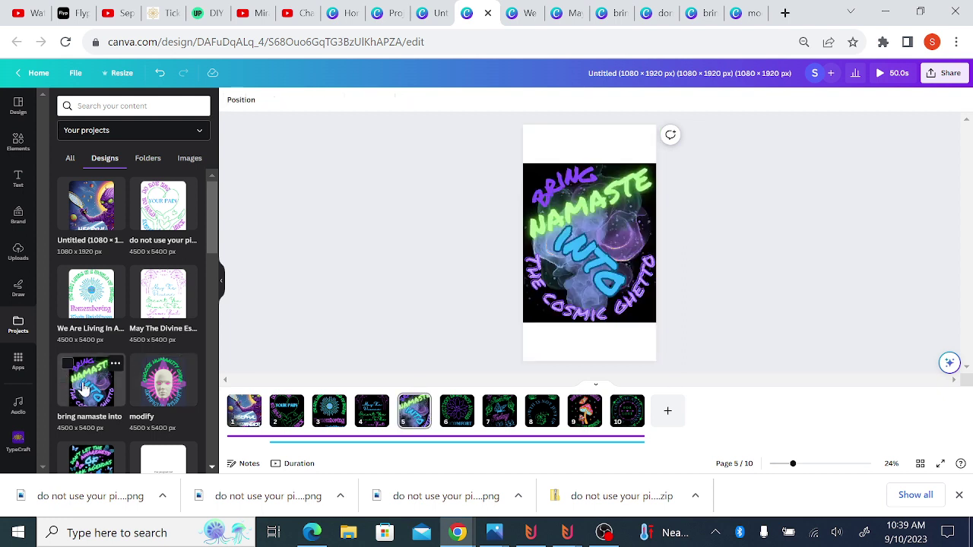
drag(509, 107, 564, 138)
click(441, 268)
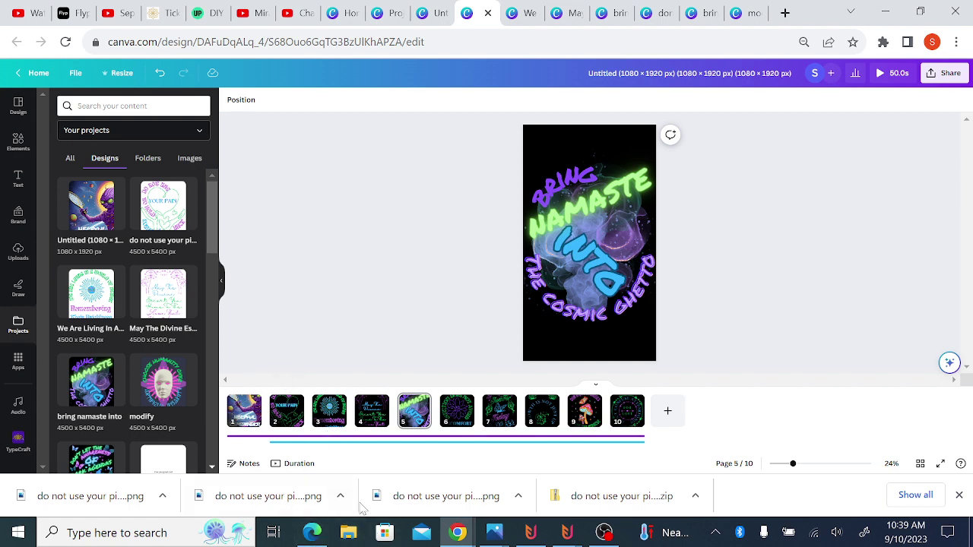
click(458, 536)
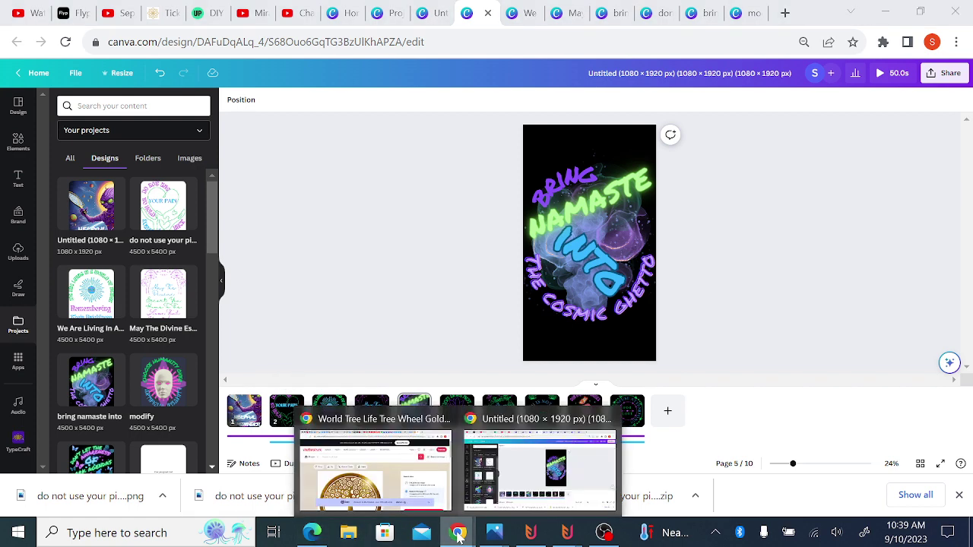
Download tree images #1181159, #1181158, #1181157 and #1181156, then open the first.
click(312, 533)
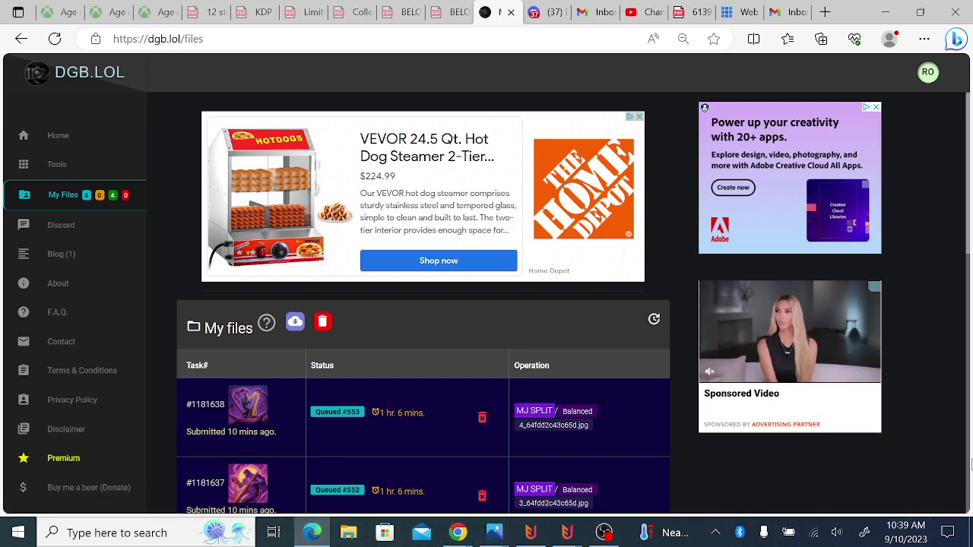
scroll(970, 466, down, 4)
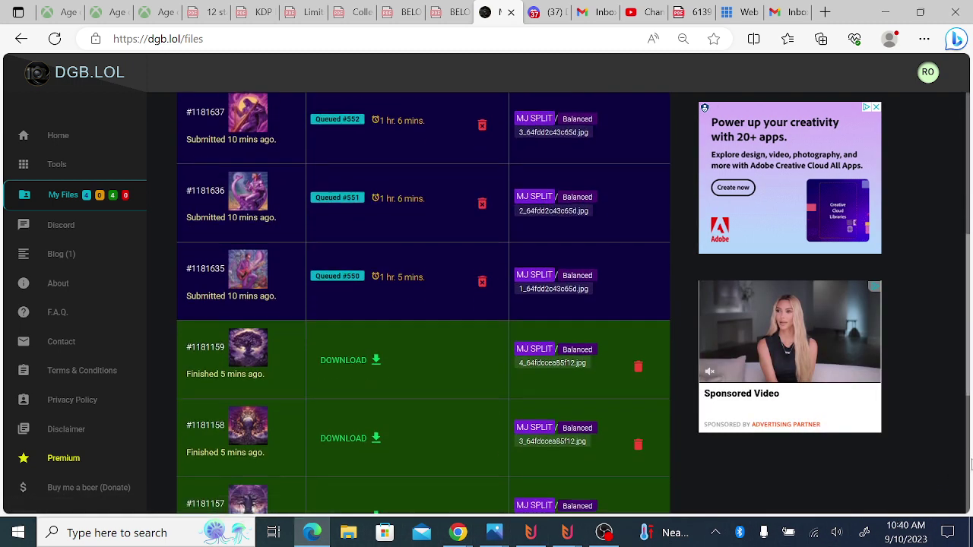
scroll(971, 465, down, 5)
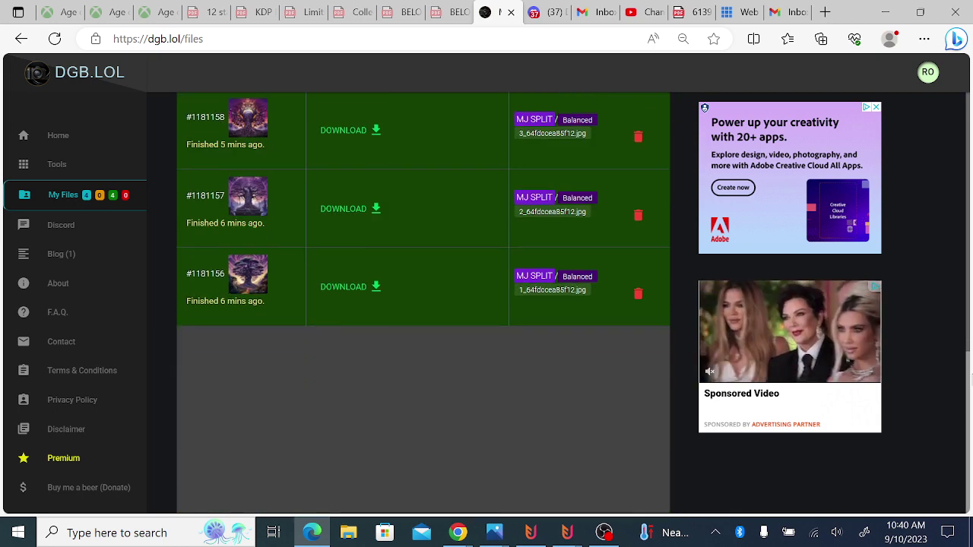
scroll(971, 384, up, 1)
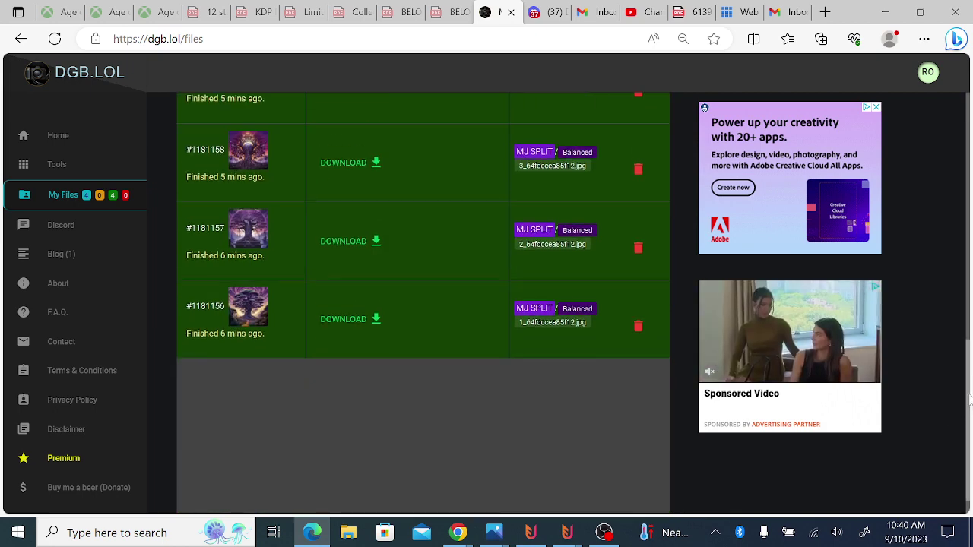
scroll(969, 392, up, 1)
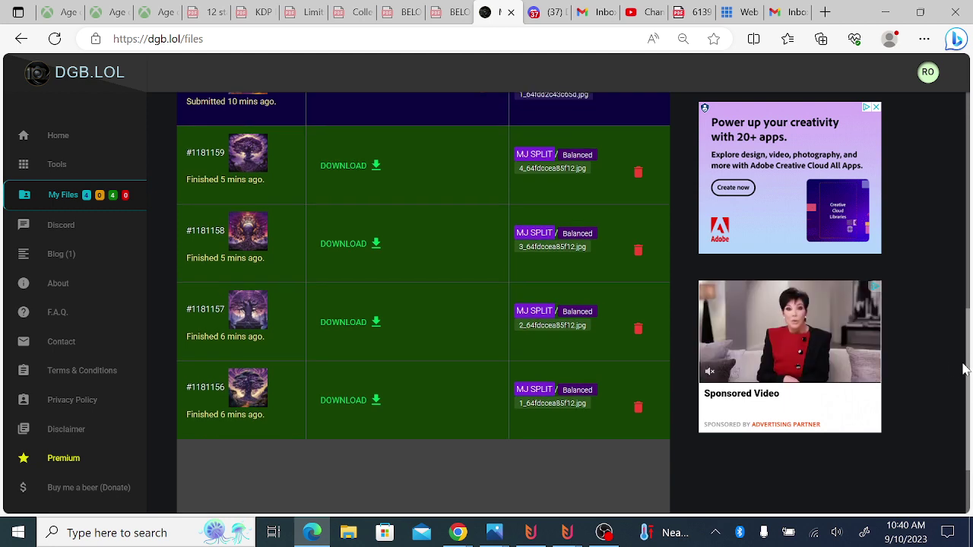
click(358, 166)
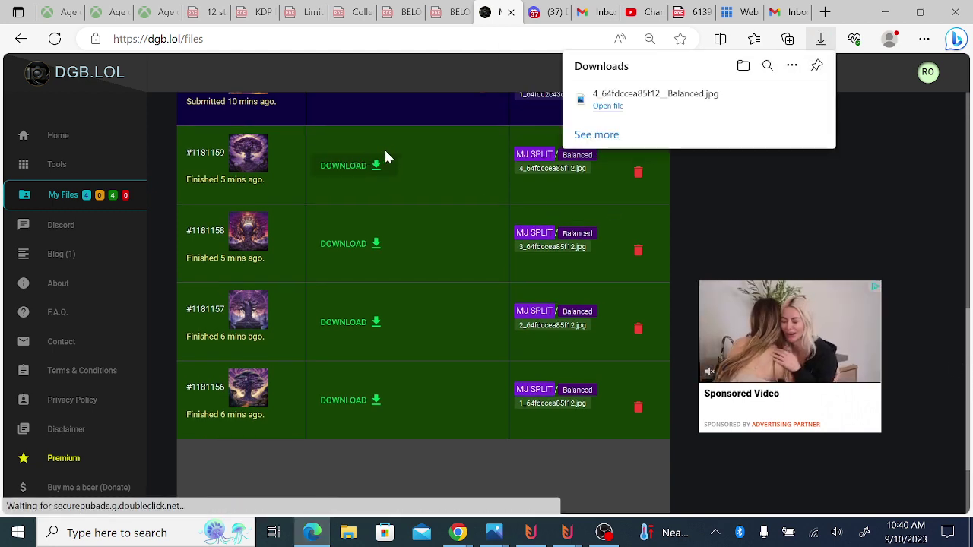
click(353, 244)
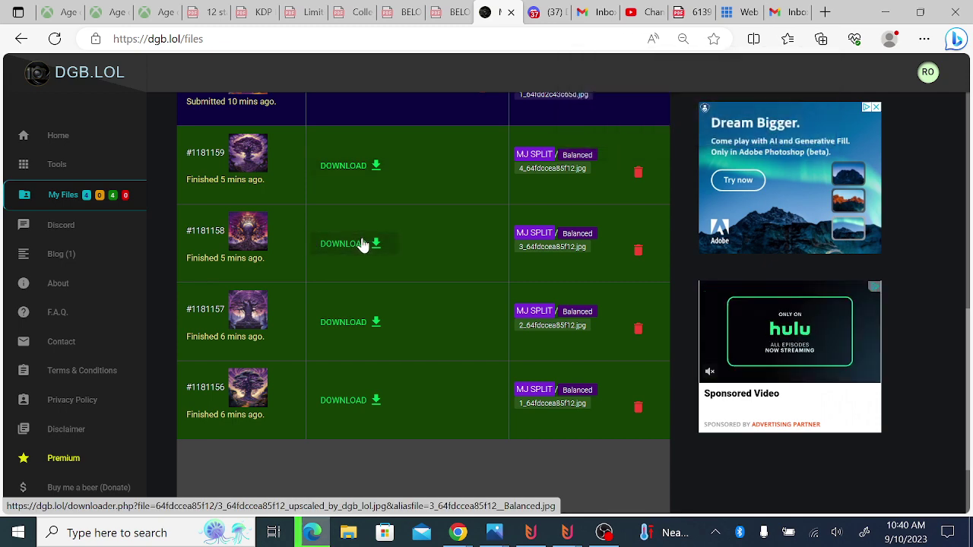
click(342, 321)
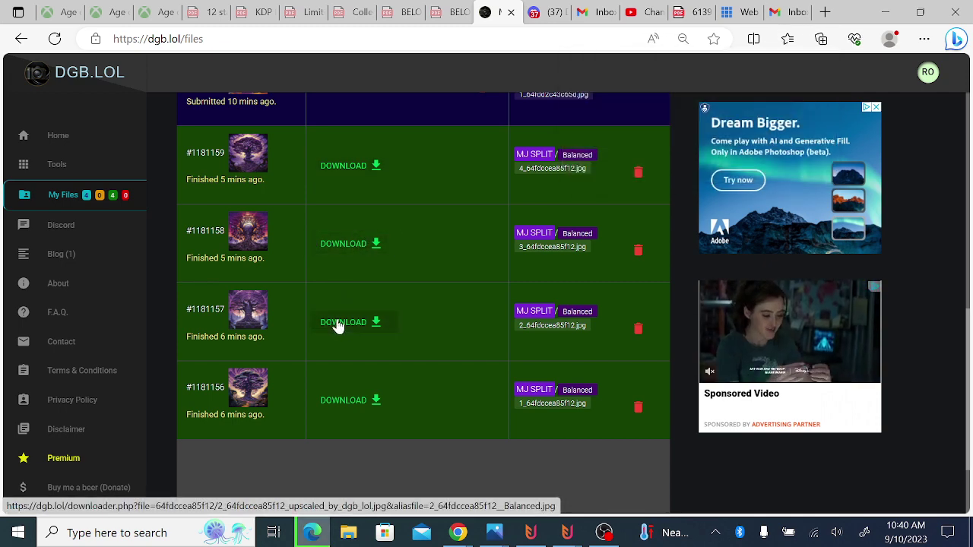
click(342, 401)
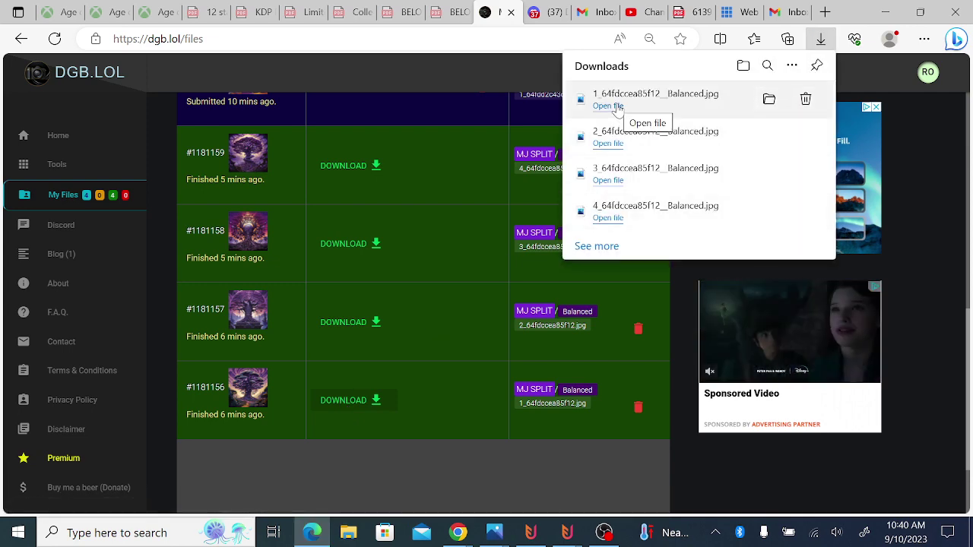
click(608, 105)
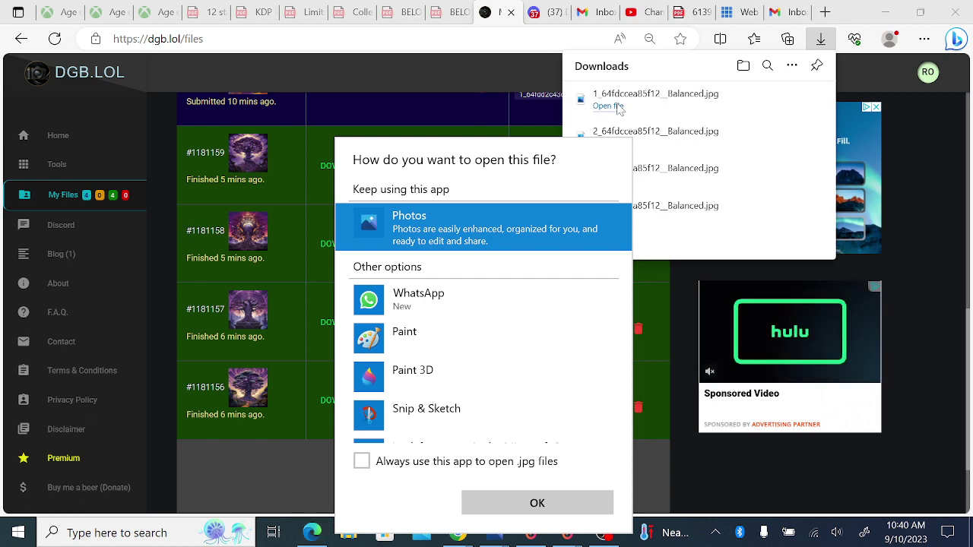
Open the first tree image in Photos and save a copy into POD stuff.
click(618, 109)
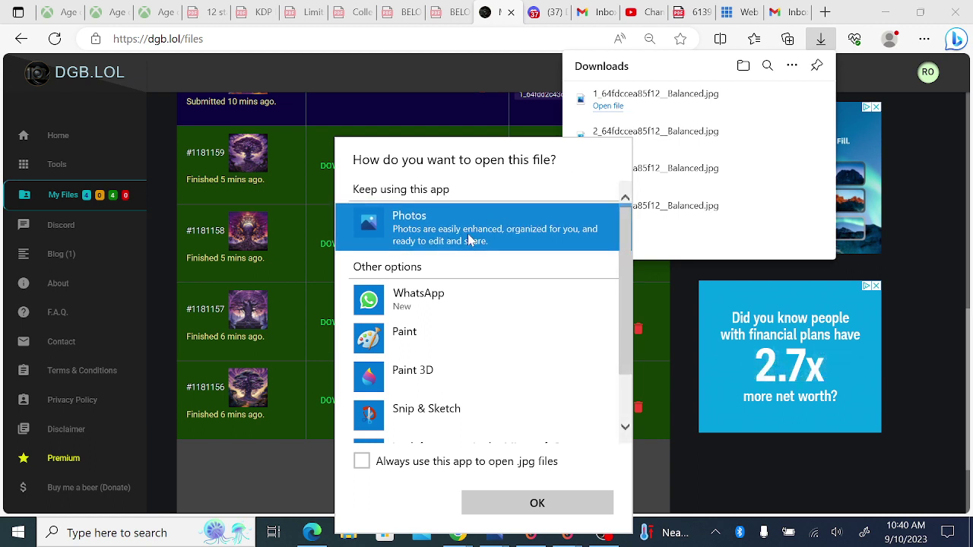
click(534, 515)
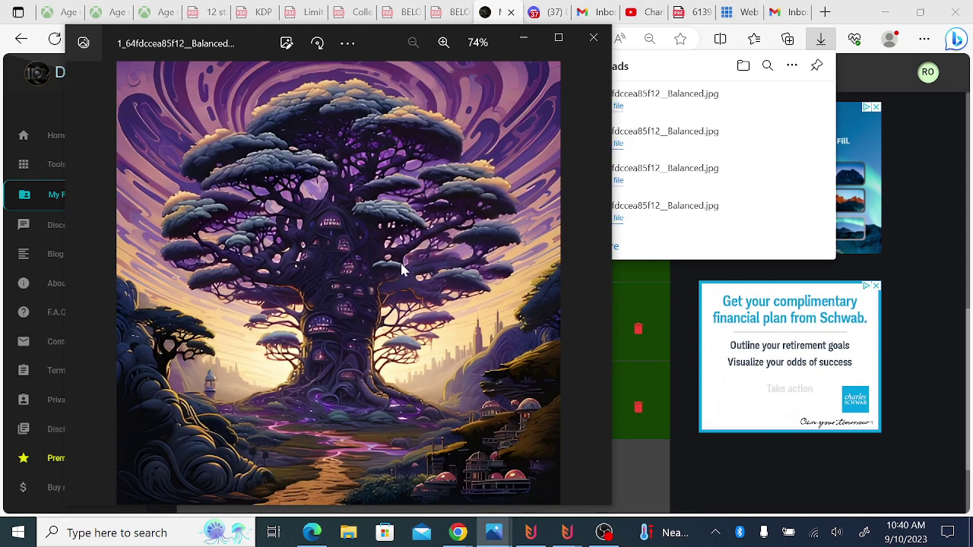
right_click(319, 262)
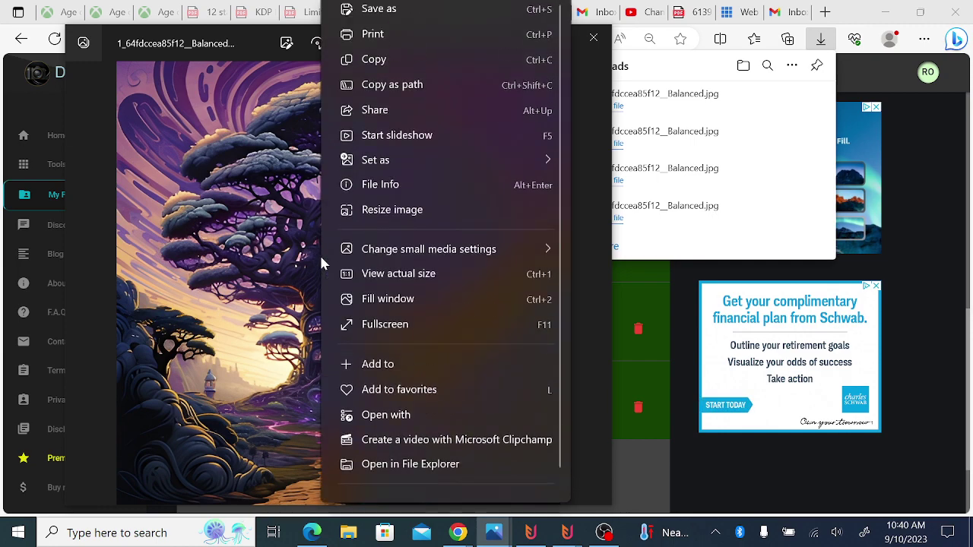
click(379, 20)
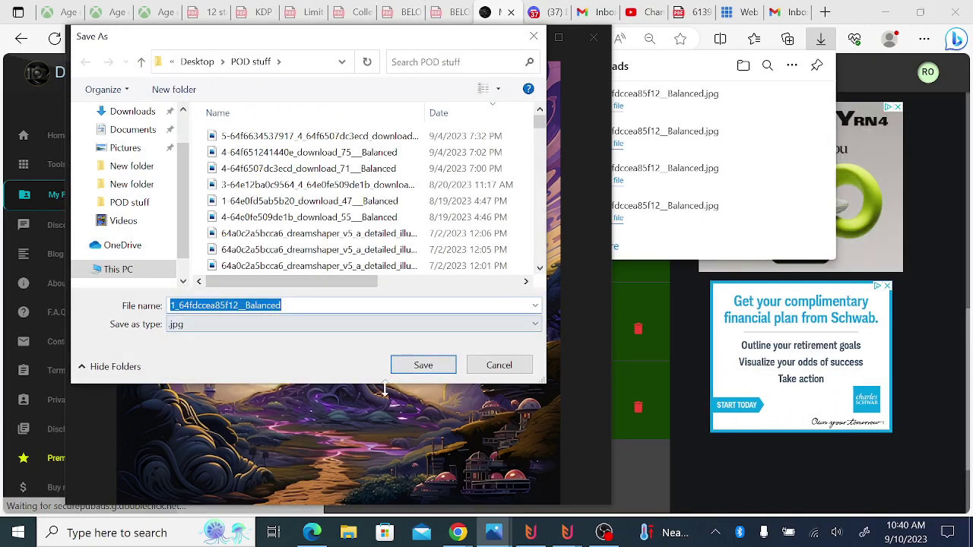
click(423, 366)
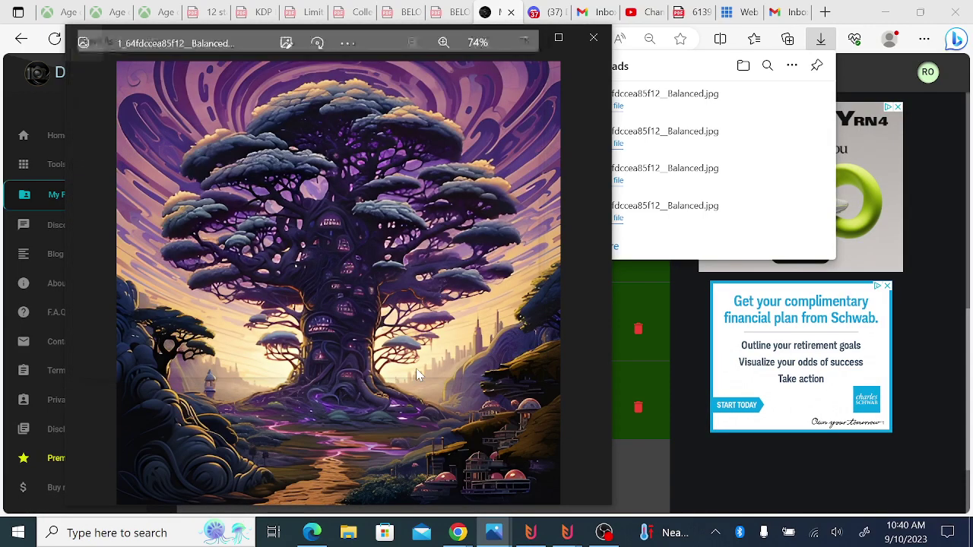
Save a copy of the second tree image into the POD stuff folder.
click(599, 46)
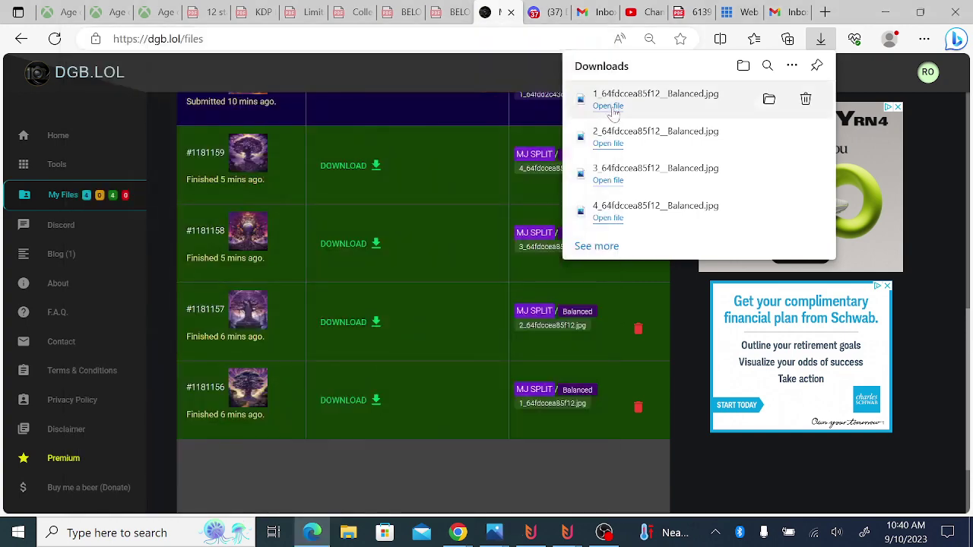
click(610, 137)
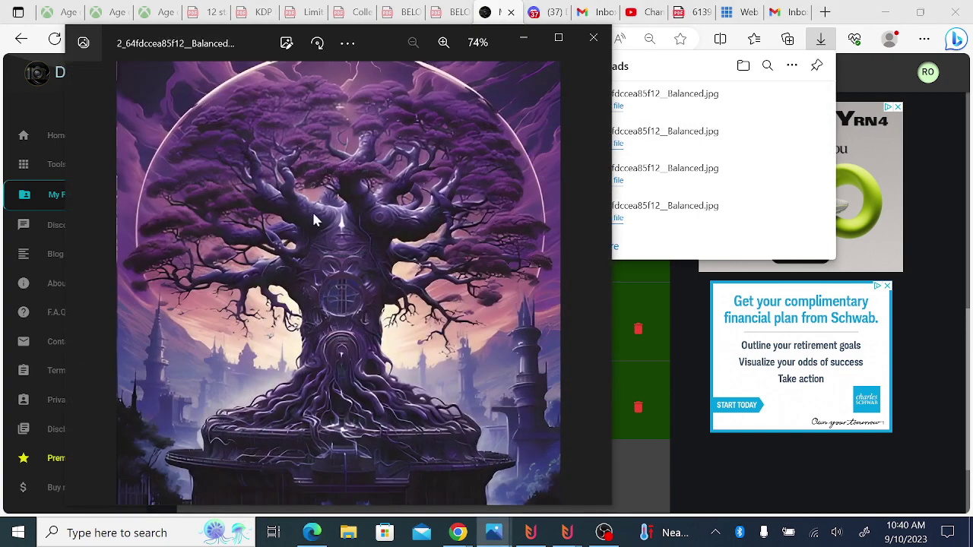
right_click(316, 218)
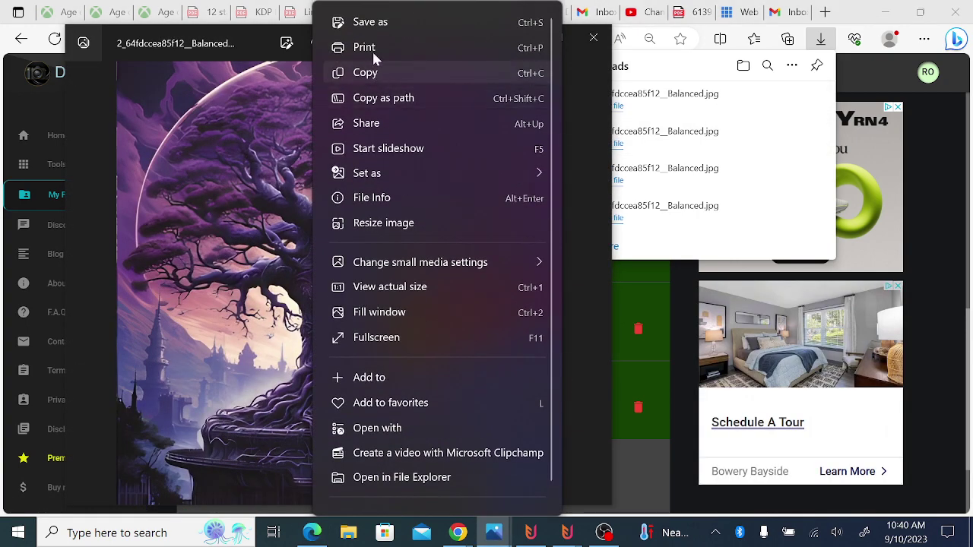
click(376, 23)
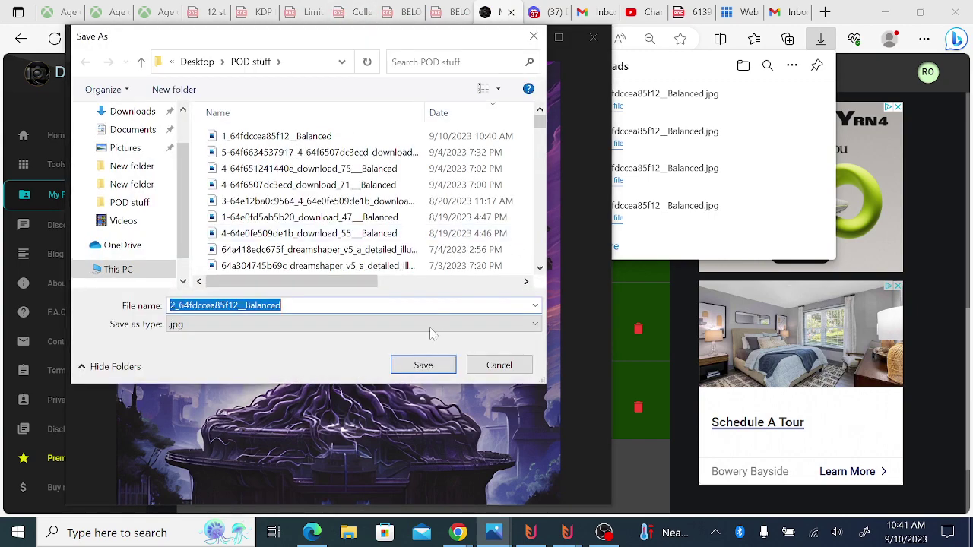
click(424, 365)
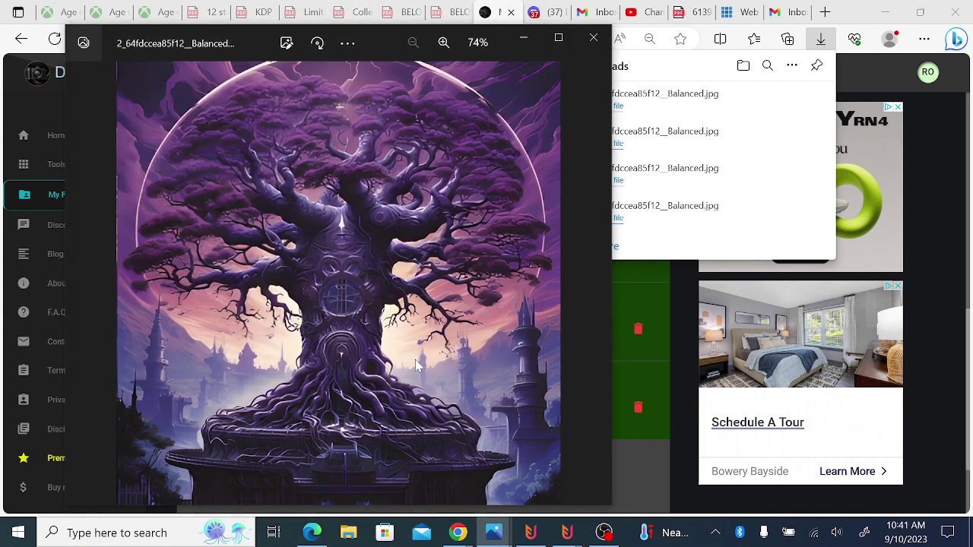
Save a copy of the third tree image into the POD stuff folder.
click(645, 178)
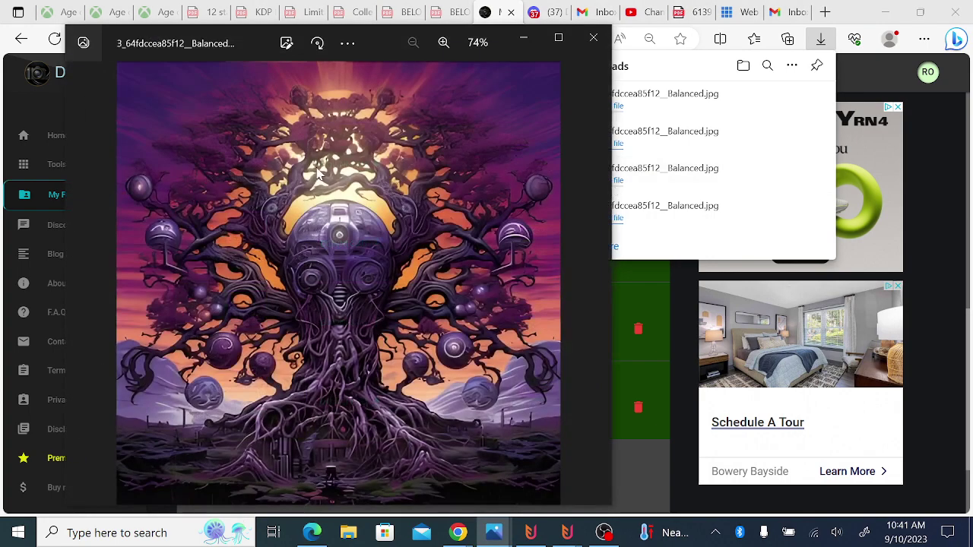
right_click(319, 175)
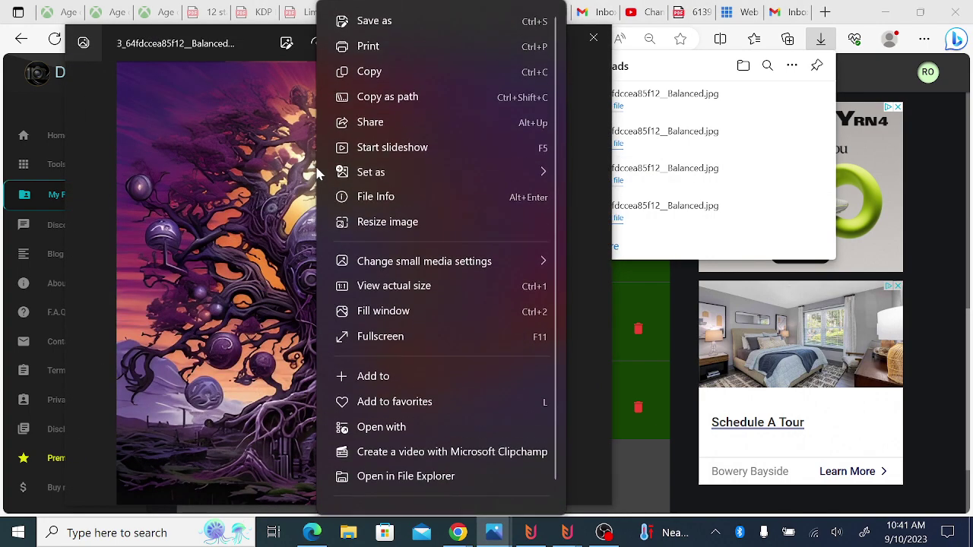
click(365, 29)
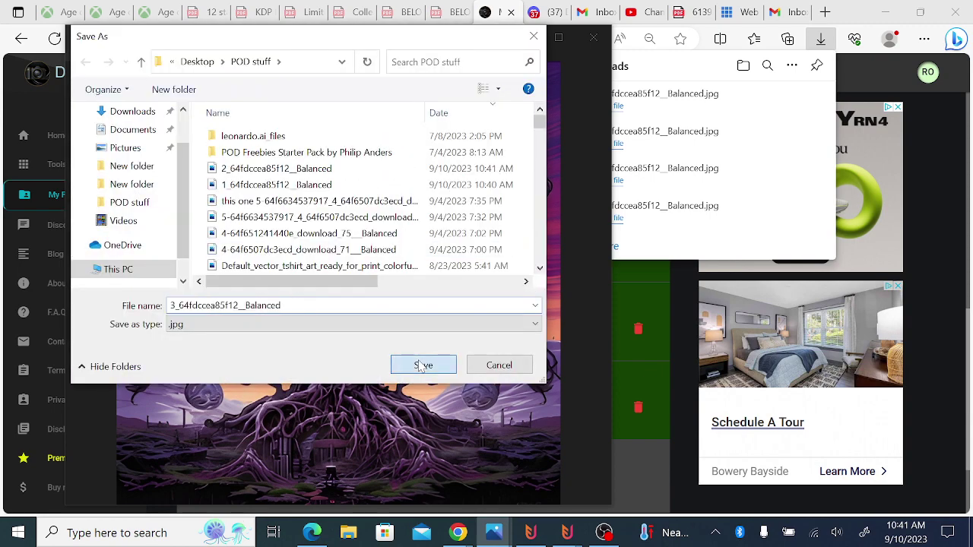
click(425, 364)
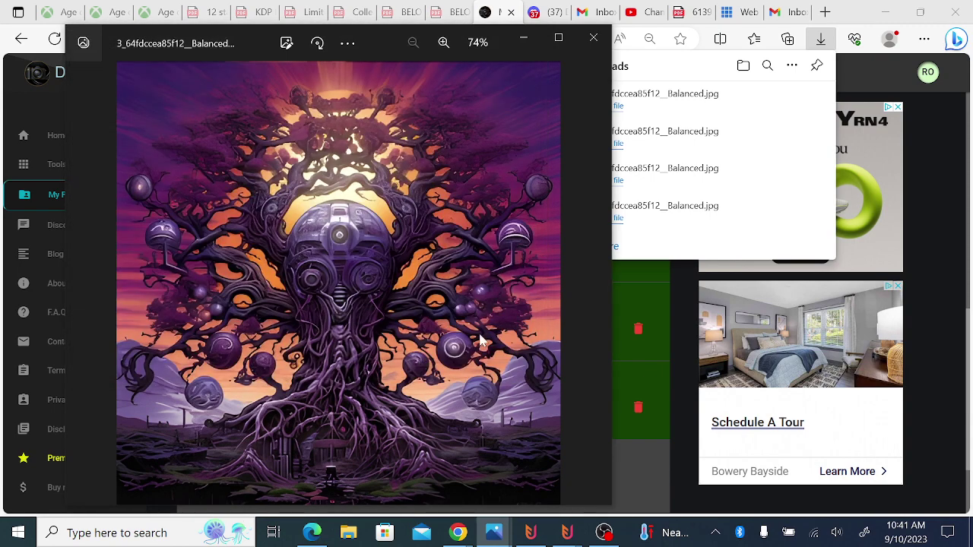
Save the fourth tree image into POD stuff and close the viewer and downloads list.
click(647, 217)
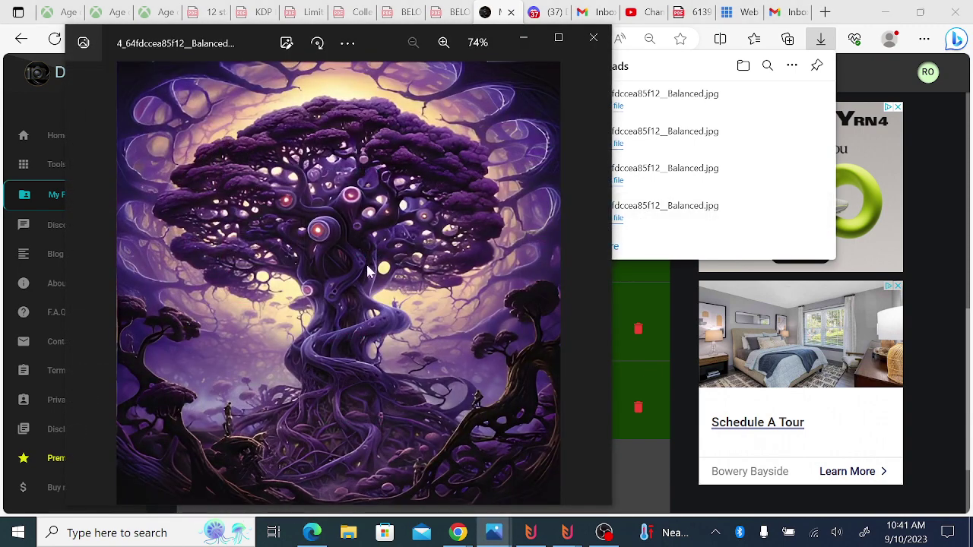
right_click(297, 154)
click(352, 22)
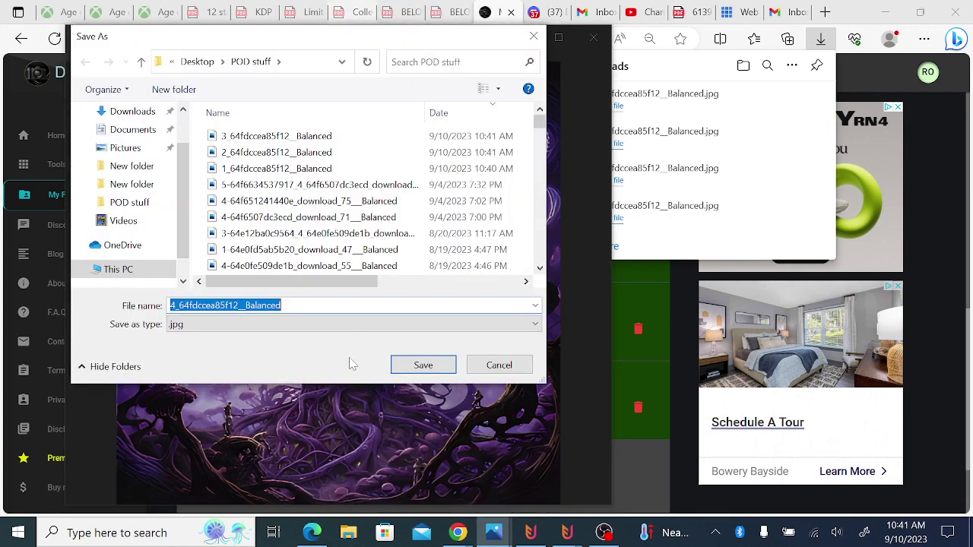
click(424, 365)
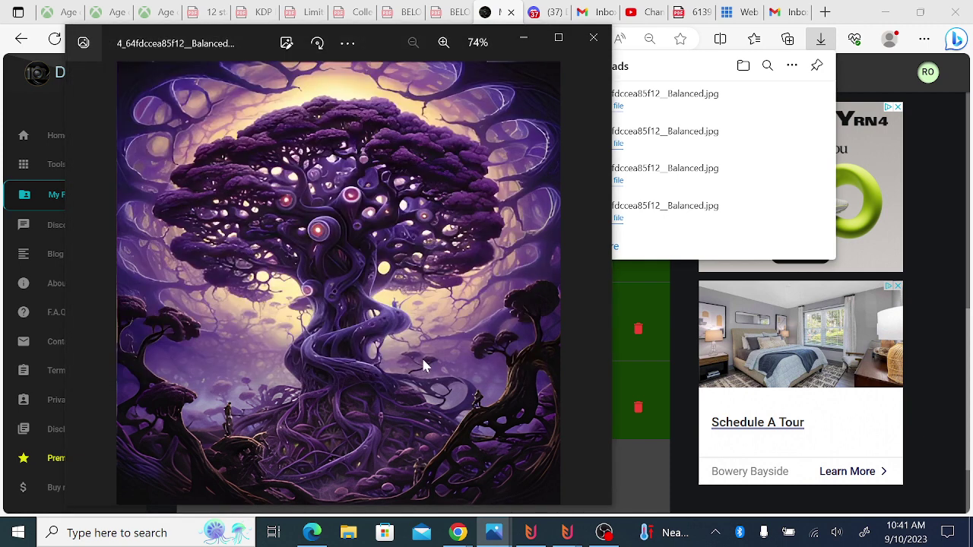
scroll(423, 365, up, 2)
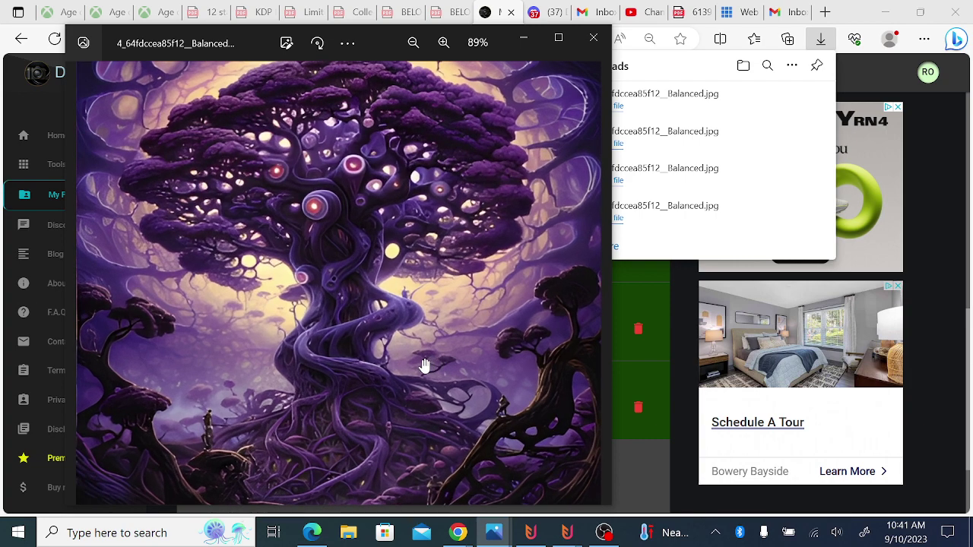
scroll(423, 365, down, 2)
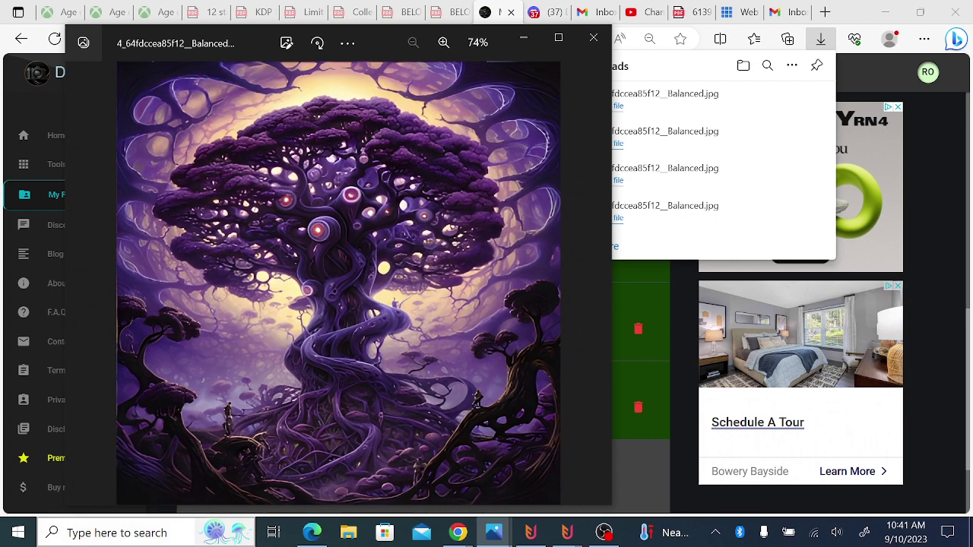
click(938, 197)
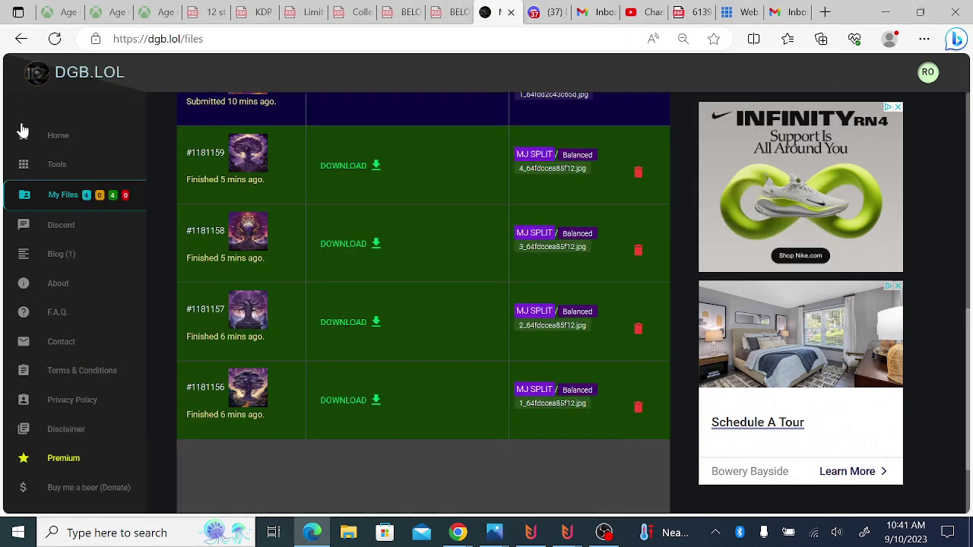
Open the DGB.LOL Tools page, retrying when it stalls.
click(64, 168)
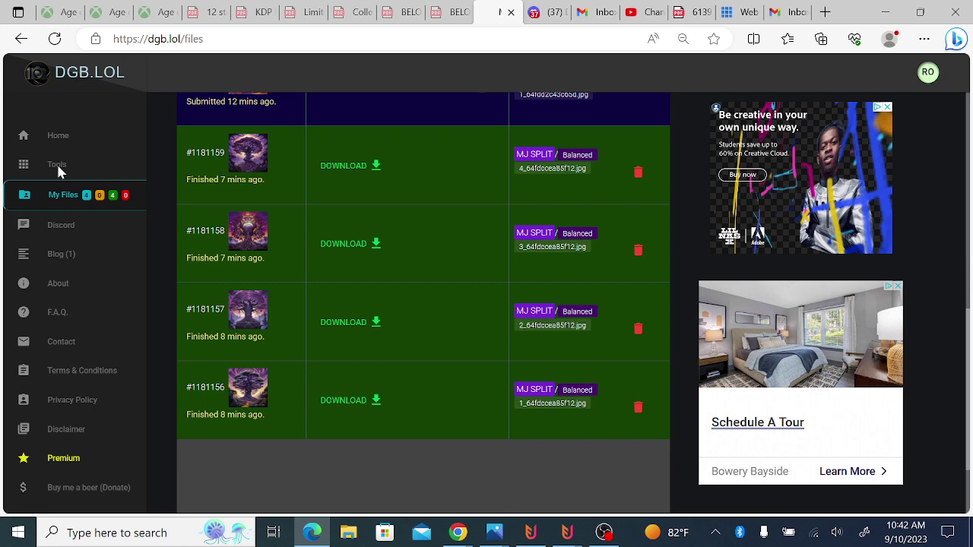
click(92, 187)
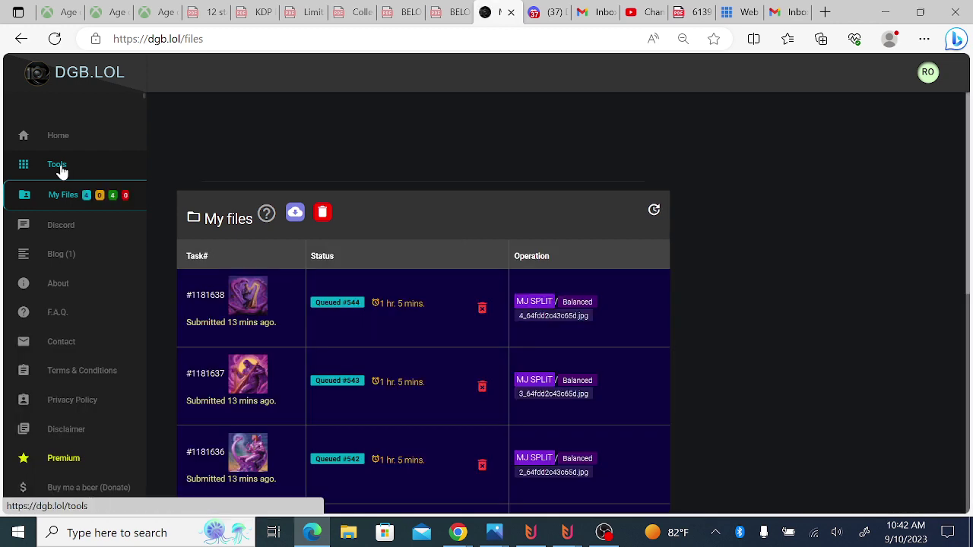
click(62, 172)
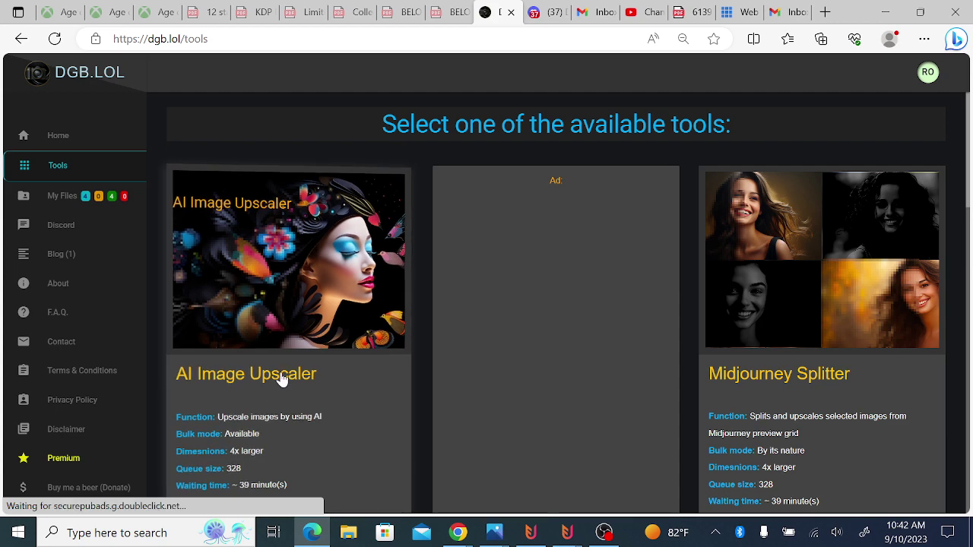
Upload the 1_, 2_ and 3_ Balanced tree JPGs from POD stuff and submit with BALANCED.
click(280, 376)
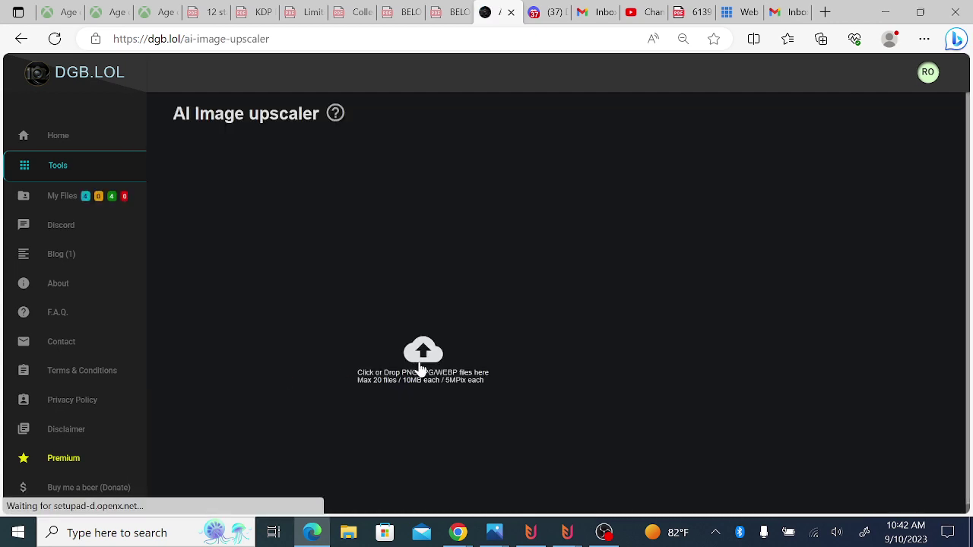
click(419, 367)
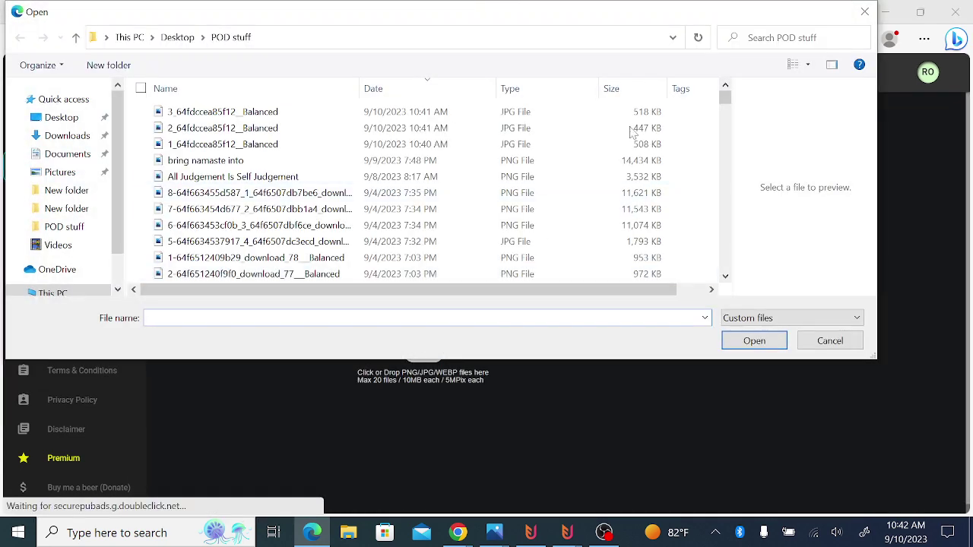
click(409, 89)
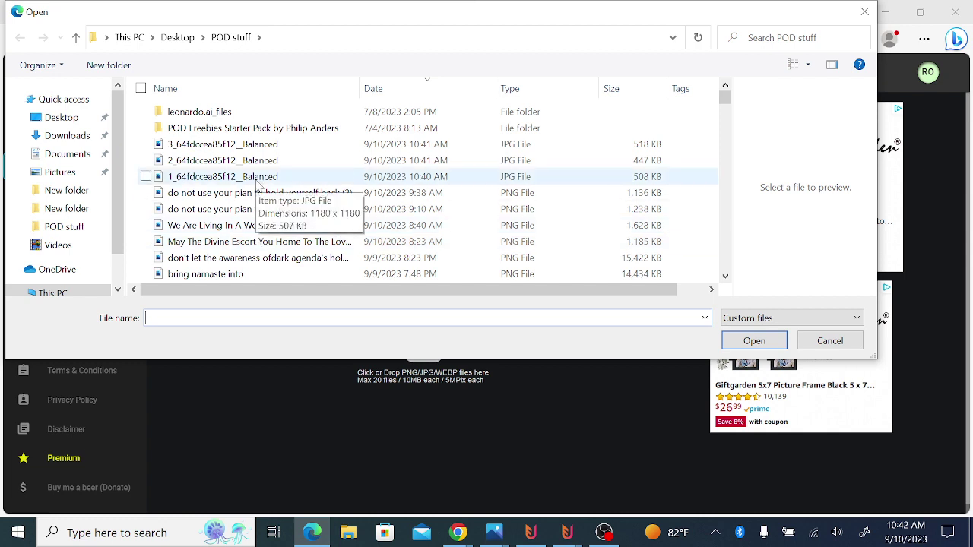
click(259, 183)
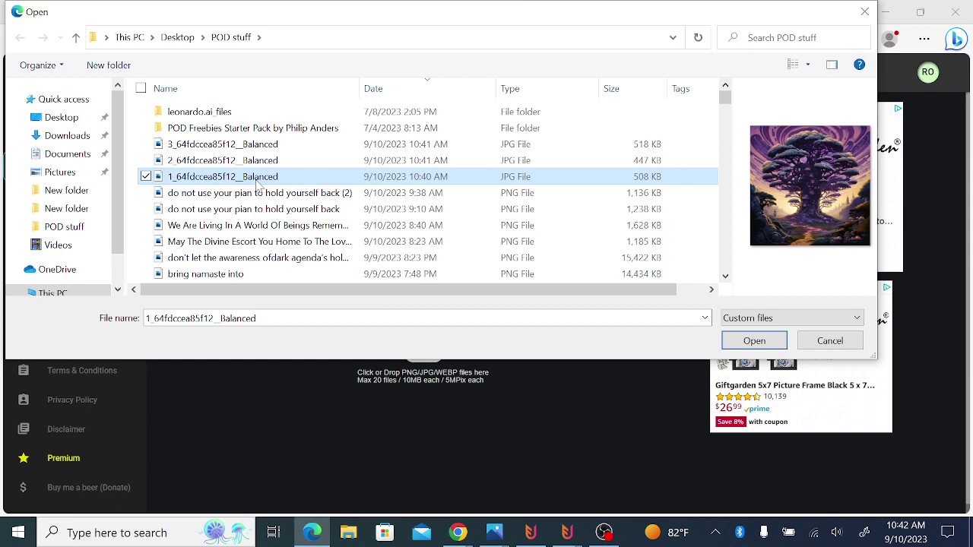
key(shift+Up)
key(shift+Up)
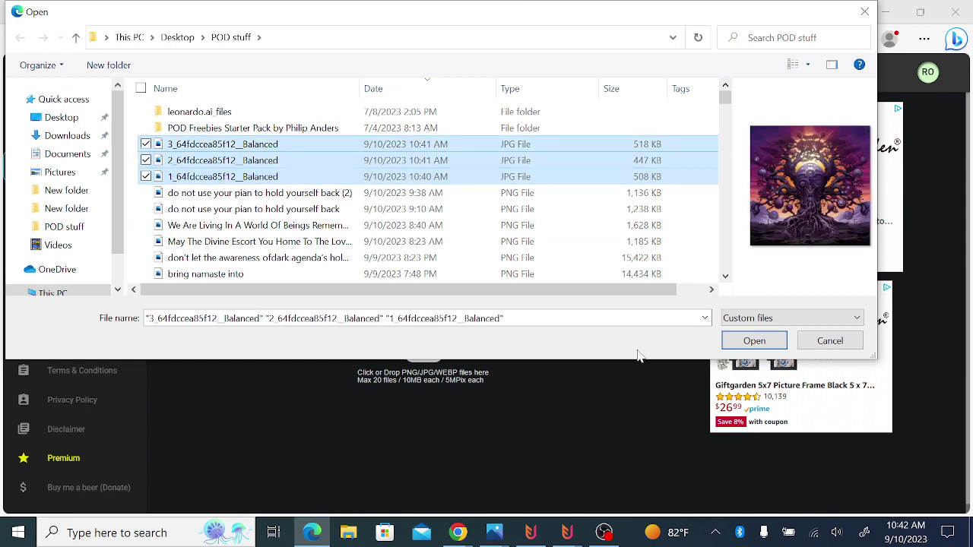
click(762, 342)
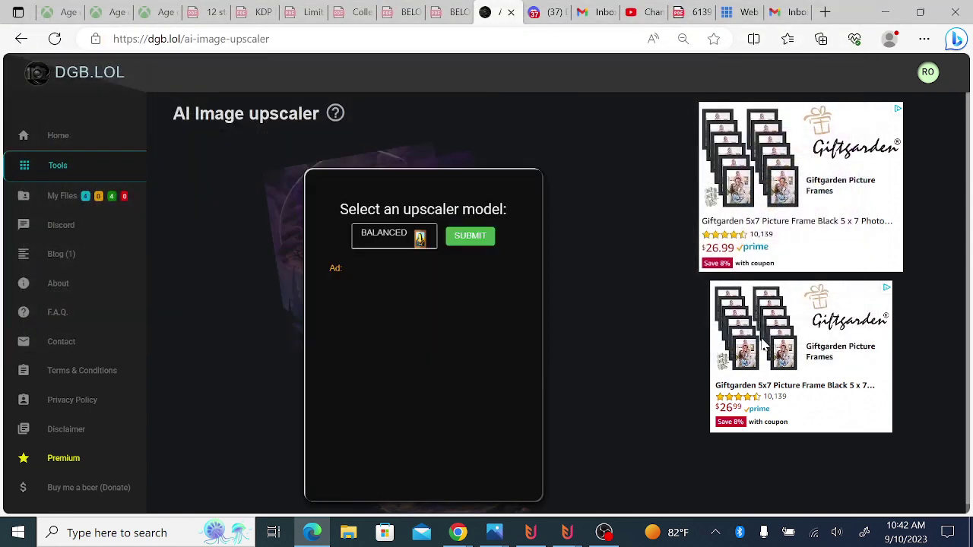
click(492, 241)
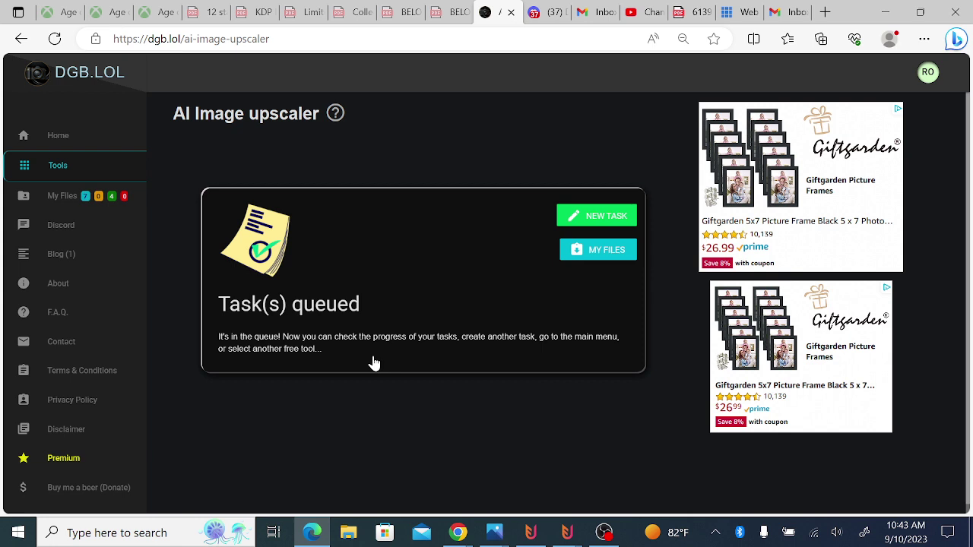
Open My files and scroll the task table to review the queued tree upscales.
click(69, 200)
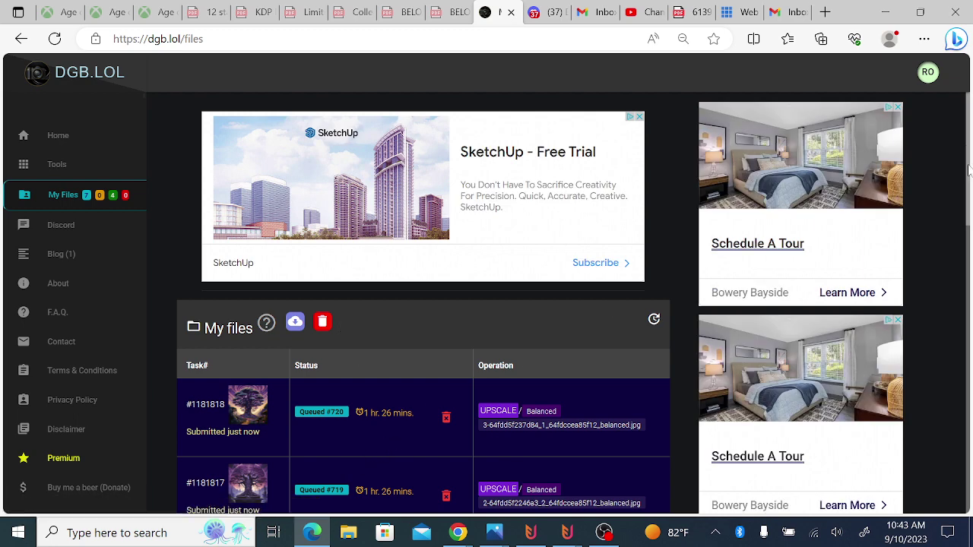
scroll(969, 171, down, 5)
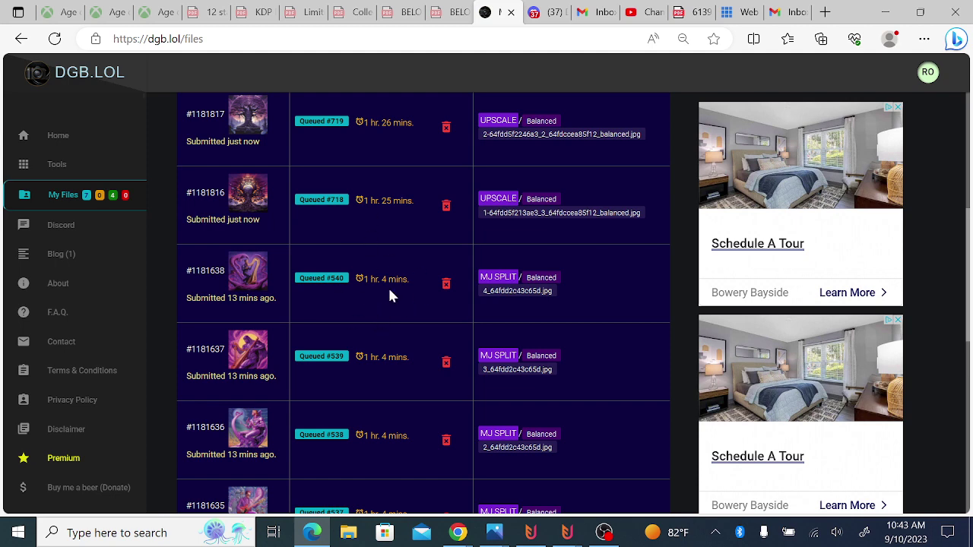
scroll(389, 296, down, 5)
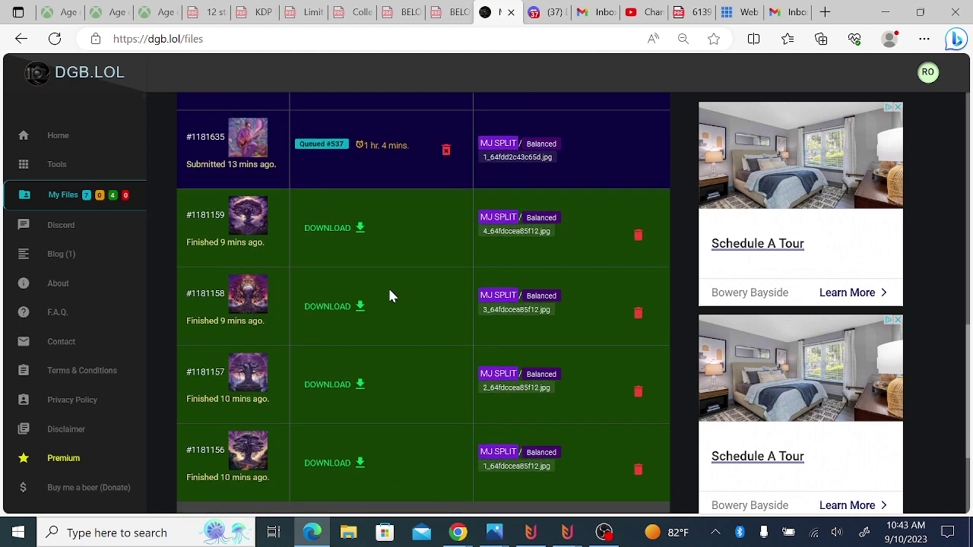
scroll(390, 297, down, 3)
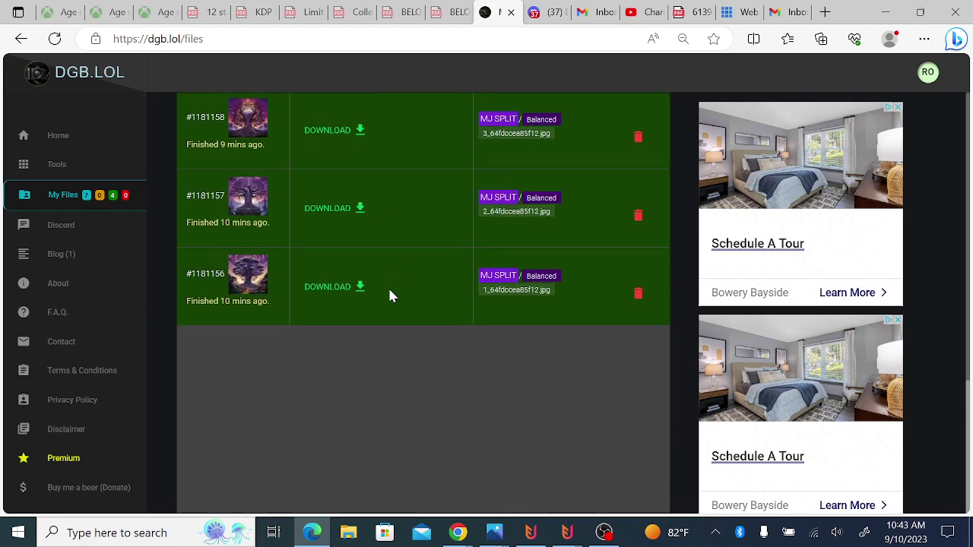
scroll(389, 297, up, 5)
scroll(389, 297, down, 1)
scroll(389, 297, down, 1)
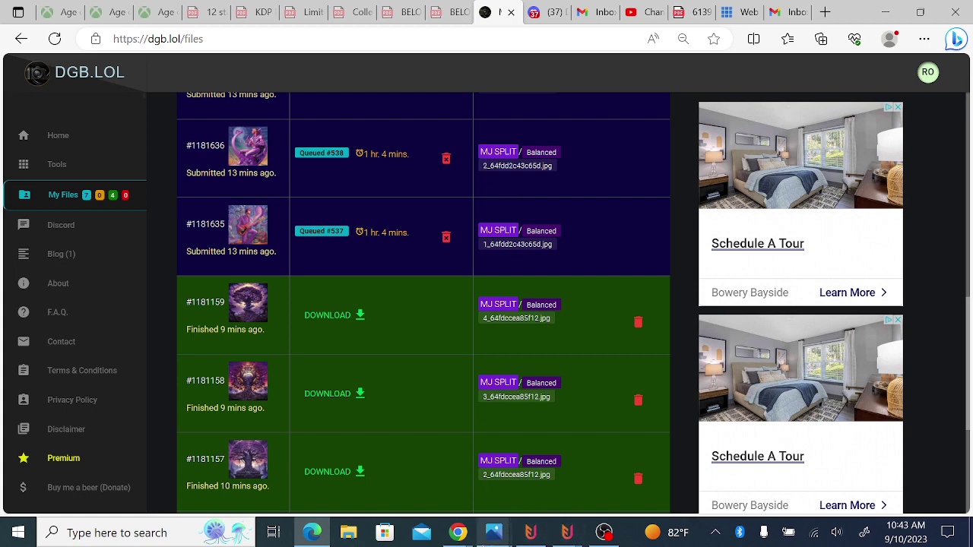
mouse_move(457, 533)
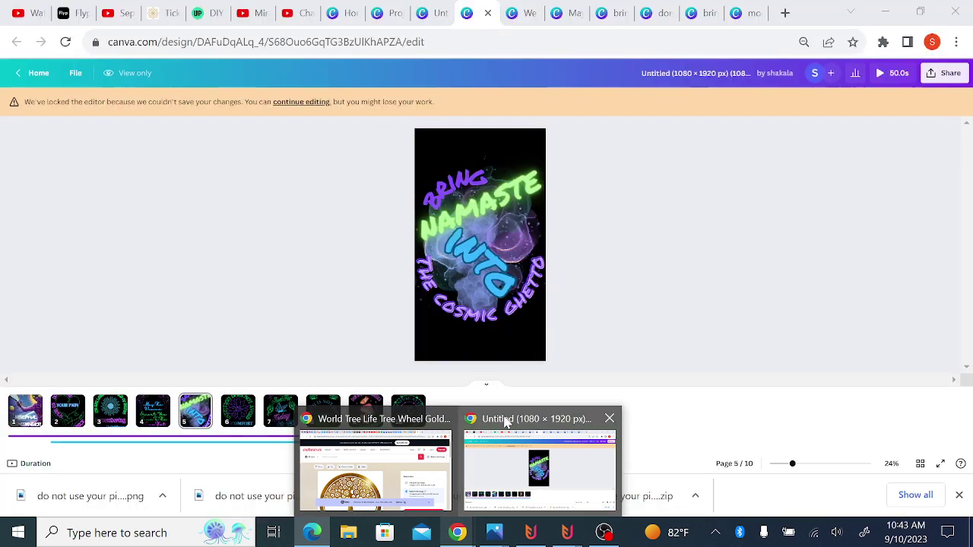
Upload the three newest Balanced tree JPGs from POD stuff, sorted by date, into Canva.
click(504, 421)
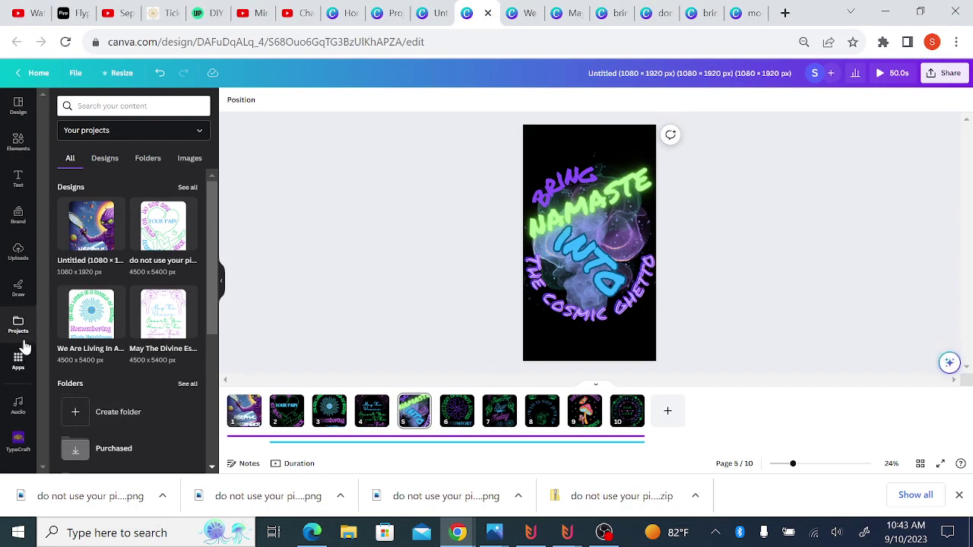
click(18, 253)
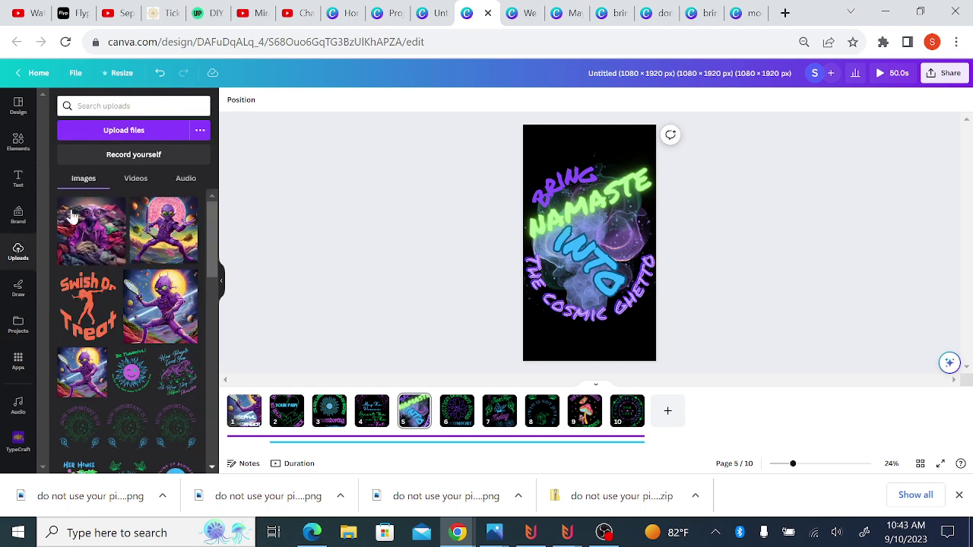
click(115, 132)
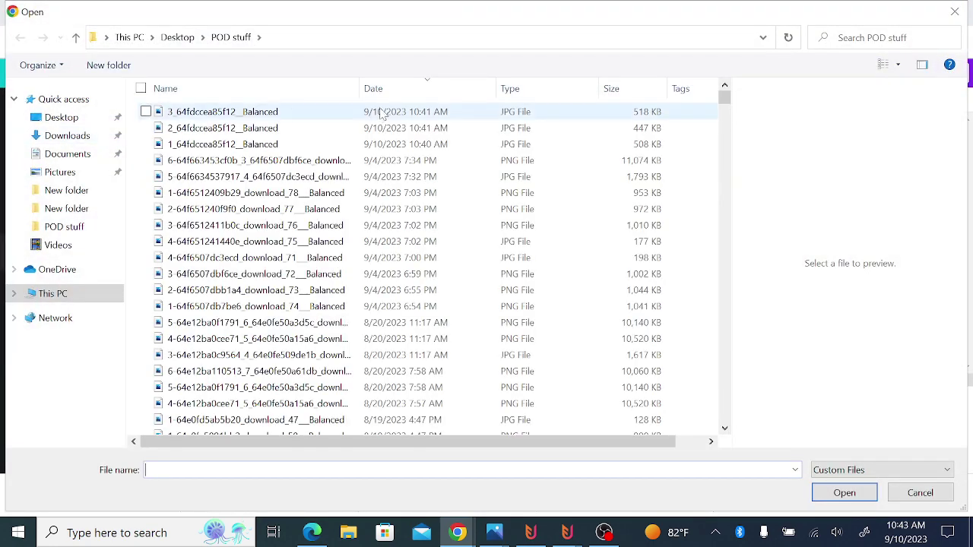
click(390, 93)
click(390, 93)
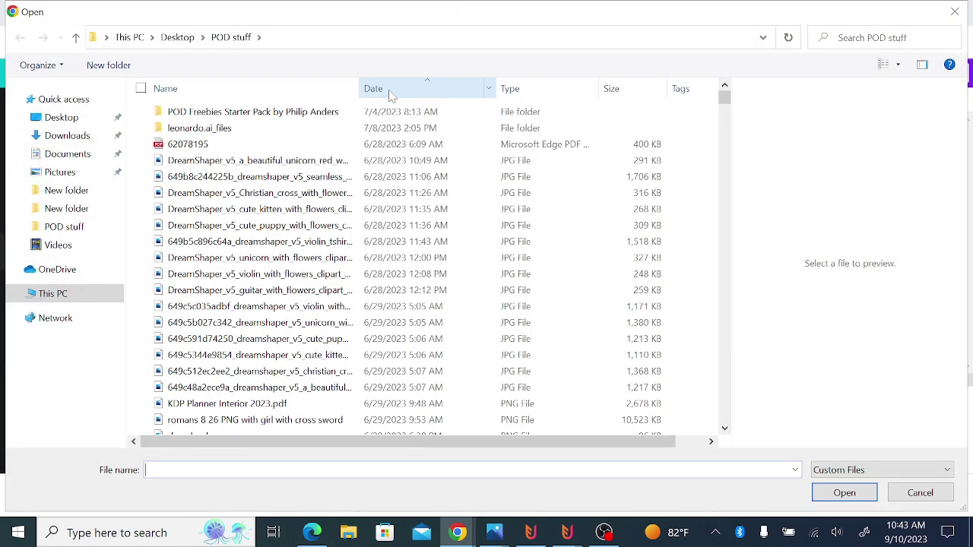
click(390, 93)
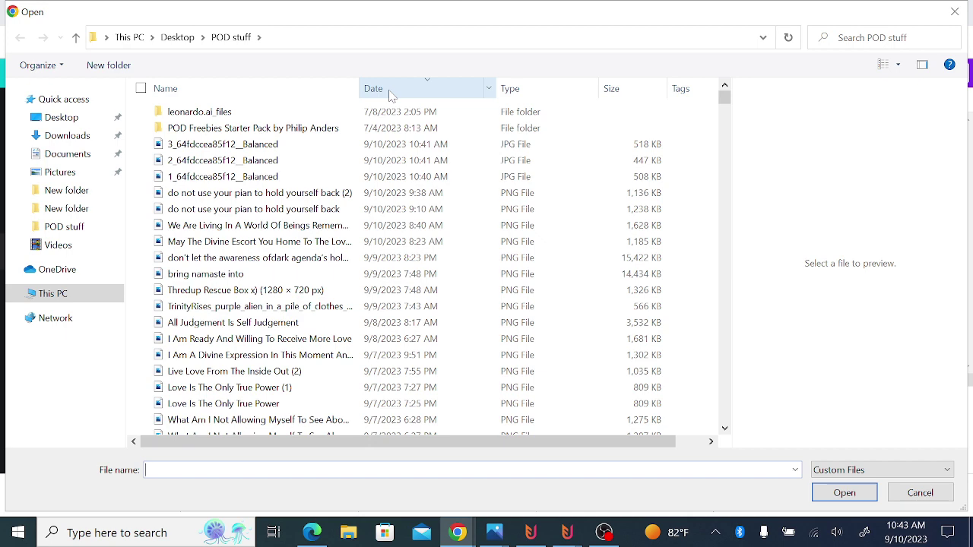
click(261, 148)
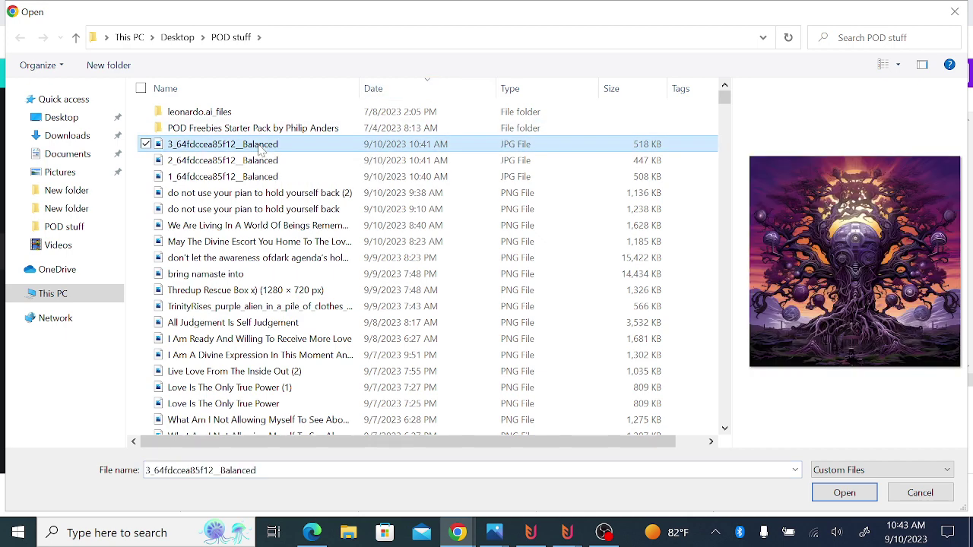
key(shift+Down)
key(shift+Down)
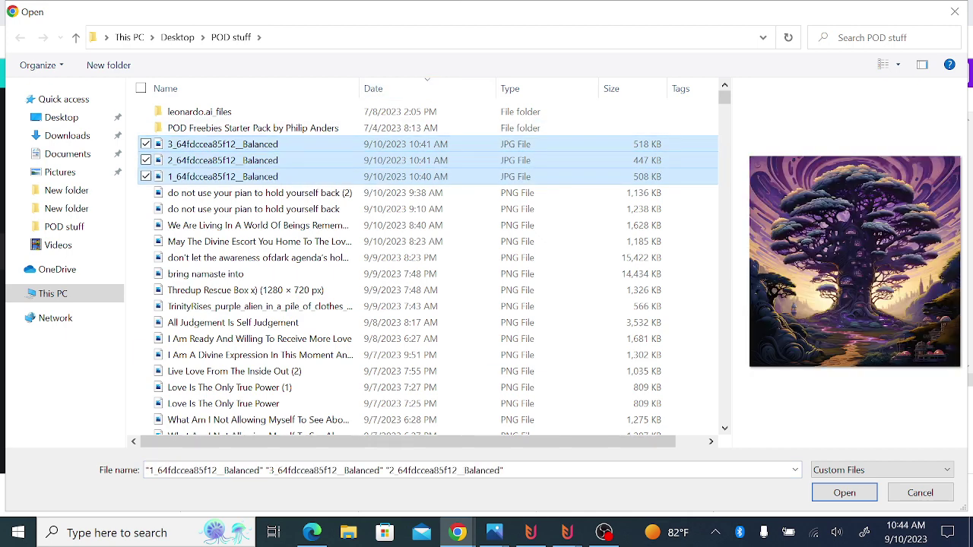
click(845, 496)
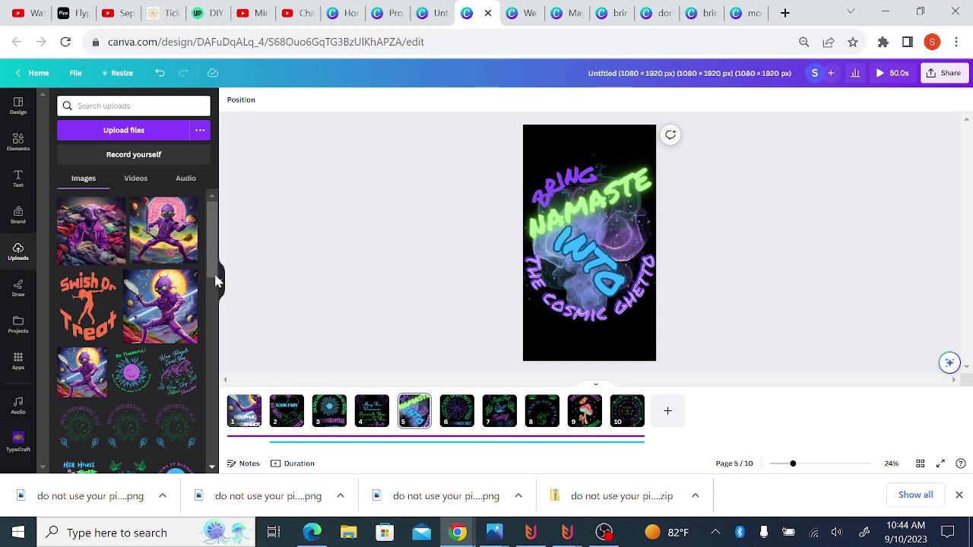
Go to page 6, Intuition Does Not Avoid Discomfort, and show the Projects panel.
drag(218, 278, 215, 344)
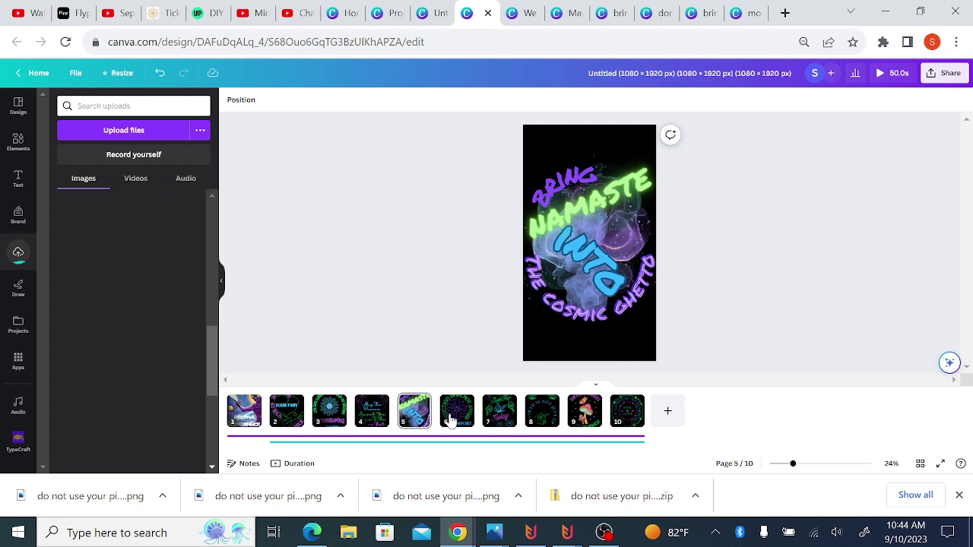
click(450, 421)
click(18, 325)
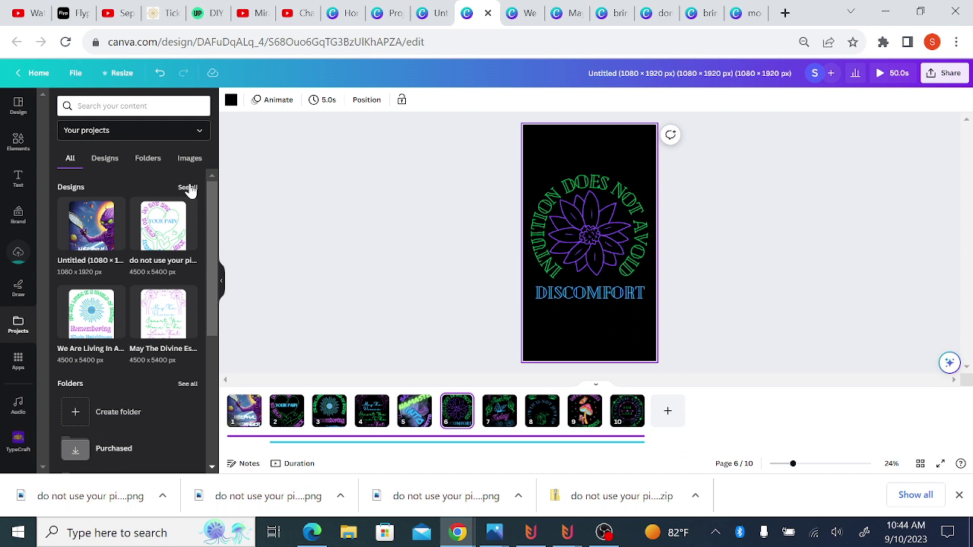
Place All Judgement on page 6 and the heart-tree Ready And Willing design on page 7.
click(187, 188)
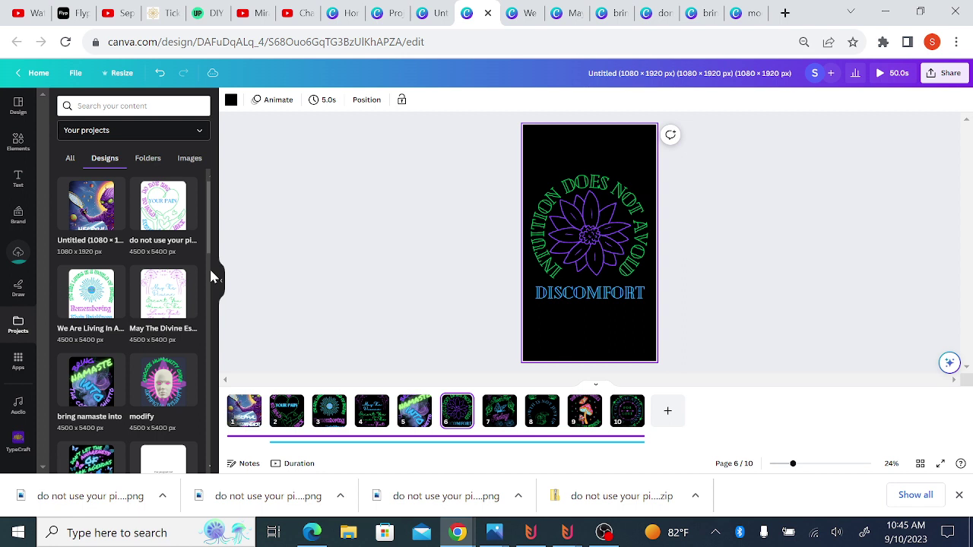
scroll(167, 285, down, 4)
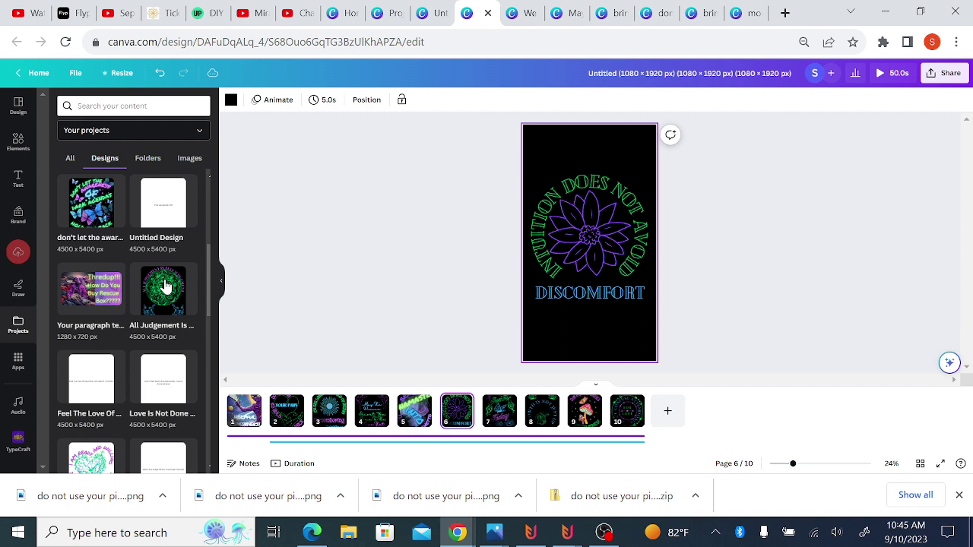
mouse_move(163, 291)
click(158, 307)
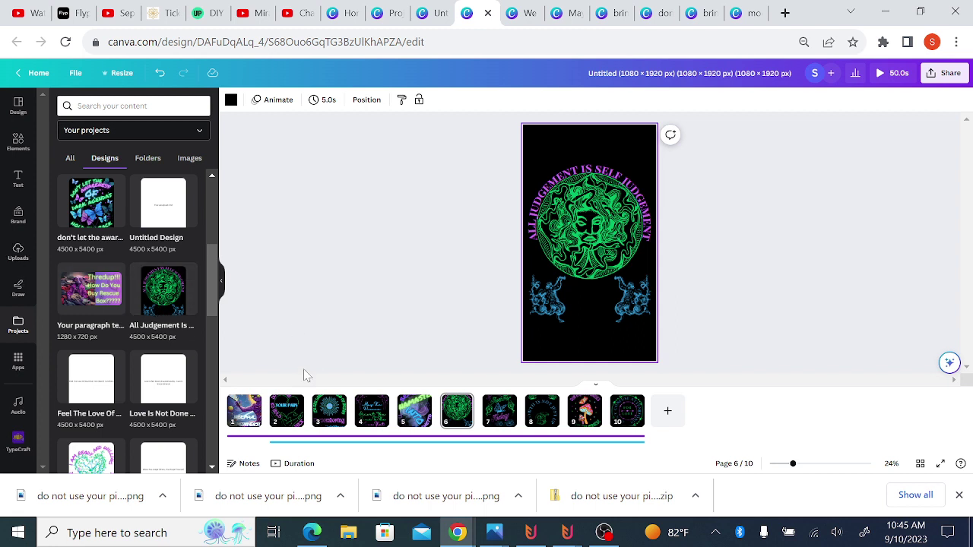
click(494, 421)
mouse_move(91, 457)
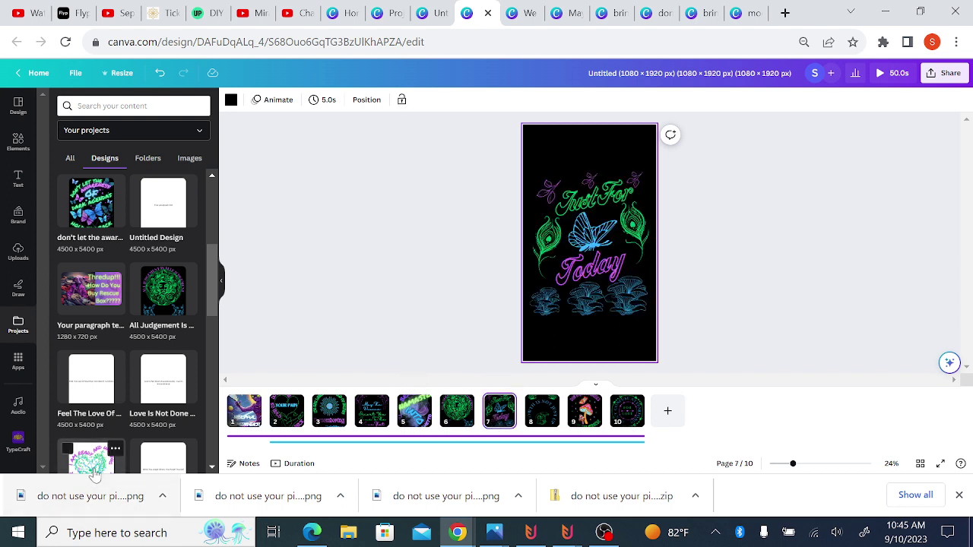
click(95, 469)
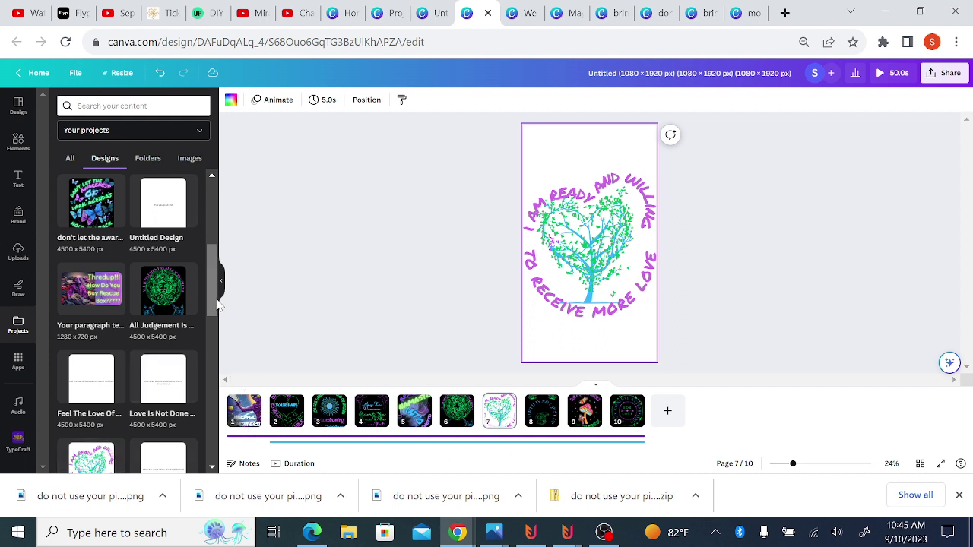
Place the Choose Humanity design on page 8.
scroll(215, 307, down, 1)
mouse_move(215, 307)
mouse_down()
mouse_move(220, 363)
mouse_move(205, 261)
mouse_up()
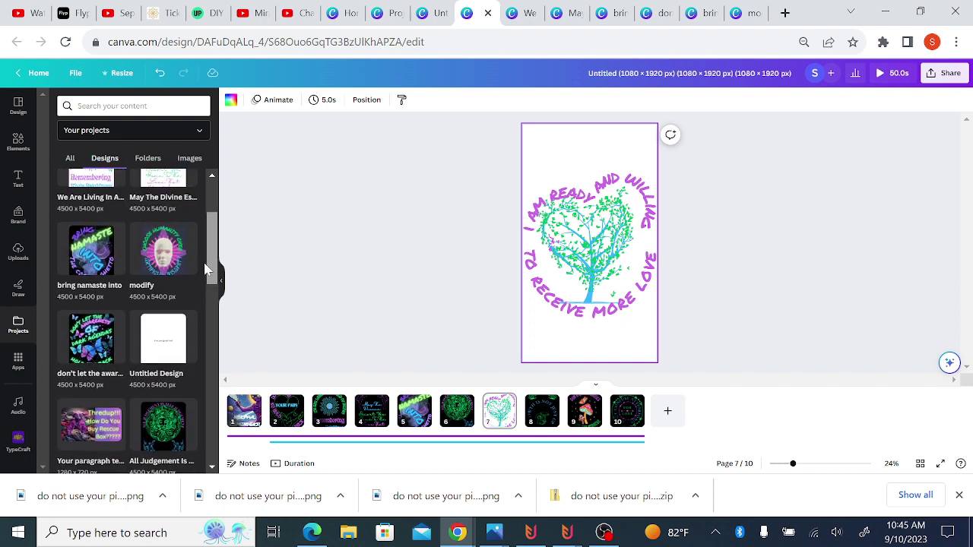
click(530, 426)
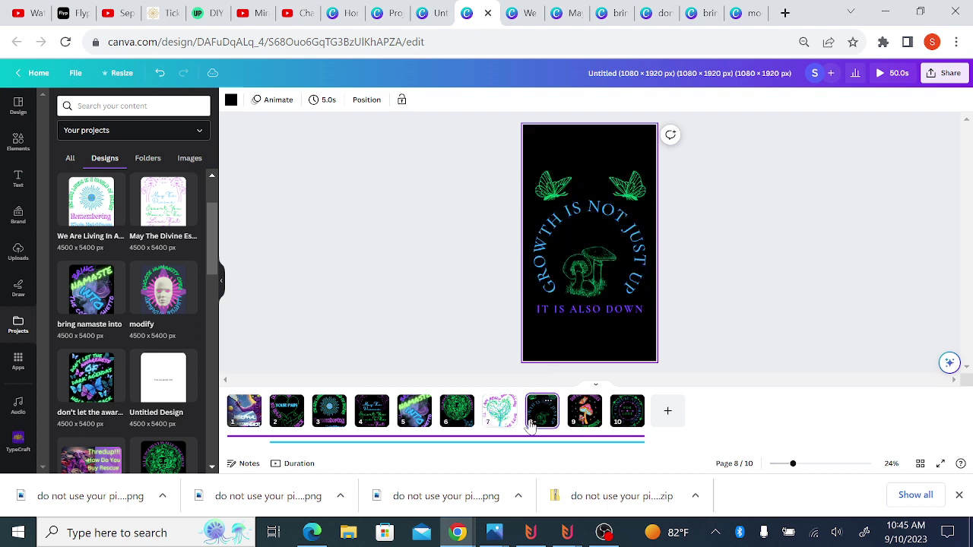
click(163, 294)
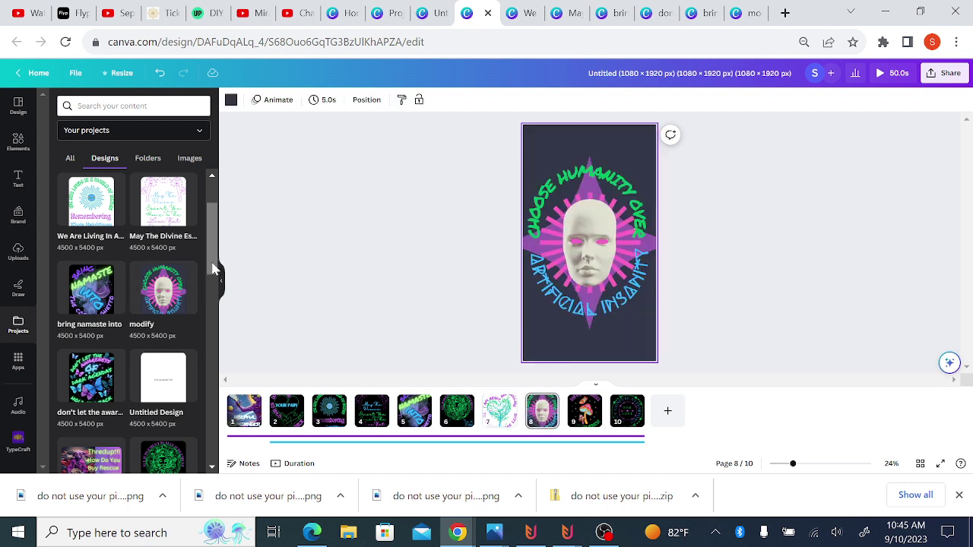
drag(212, 266, 212, 239)
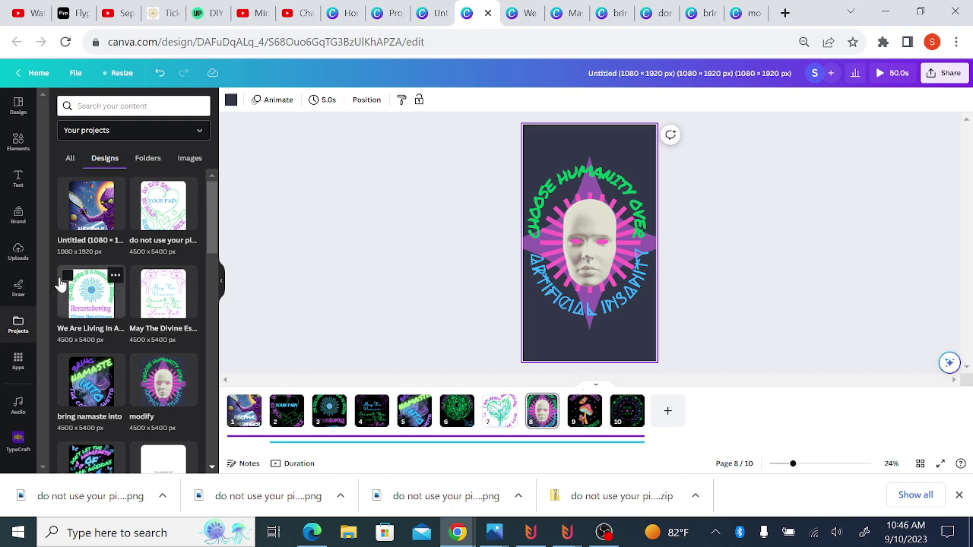
Add the purple tree image to the cover and move the alien background off the page.
click(20, 251)
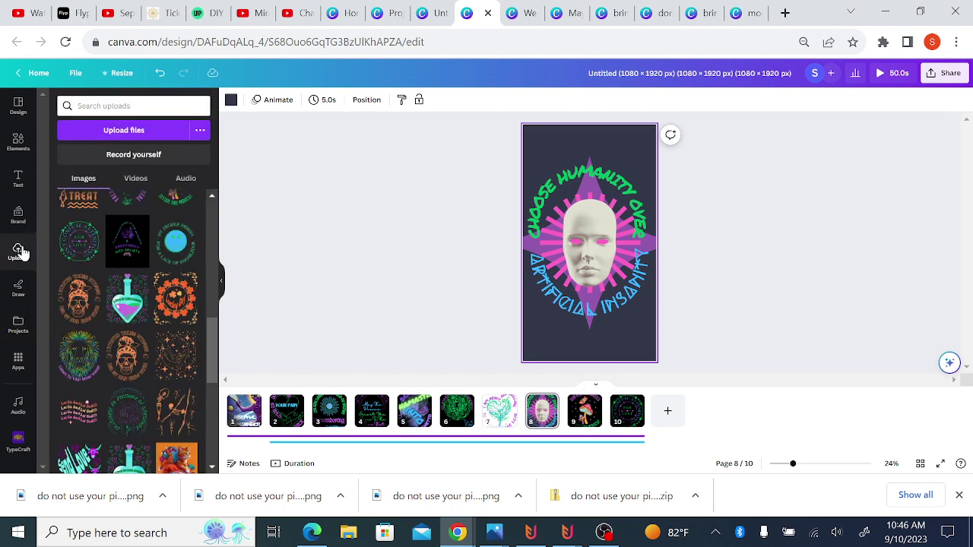
scroll(213, 218, up, 10)
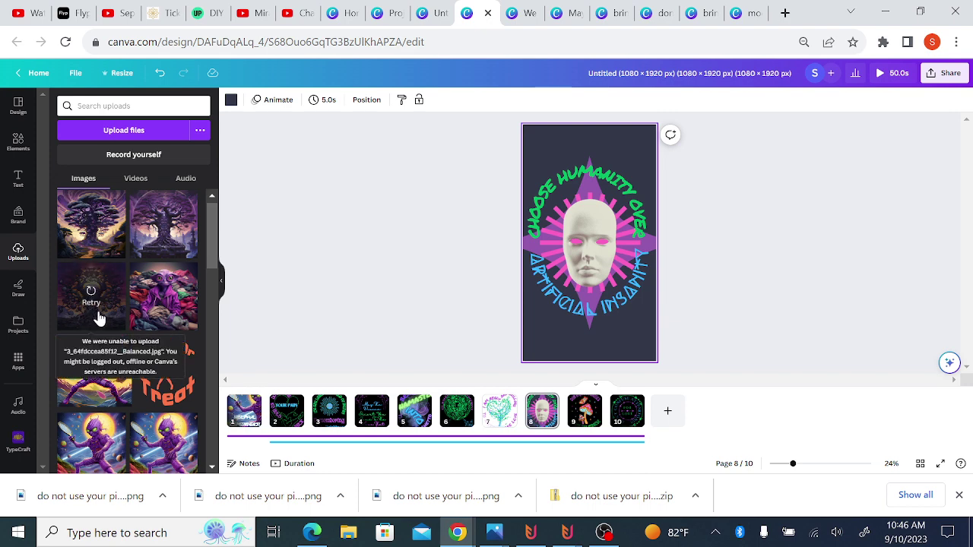
click(237, 411)
mouse_move(91, 224)
click(92, 242)
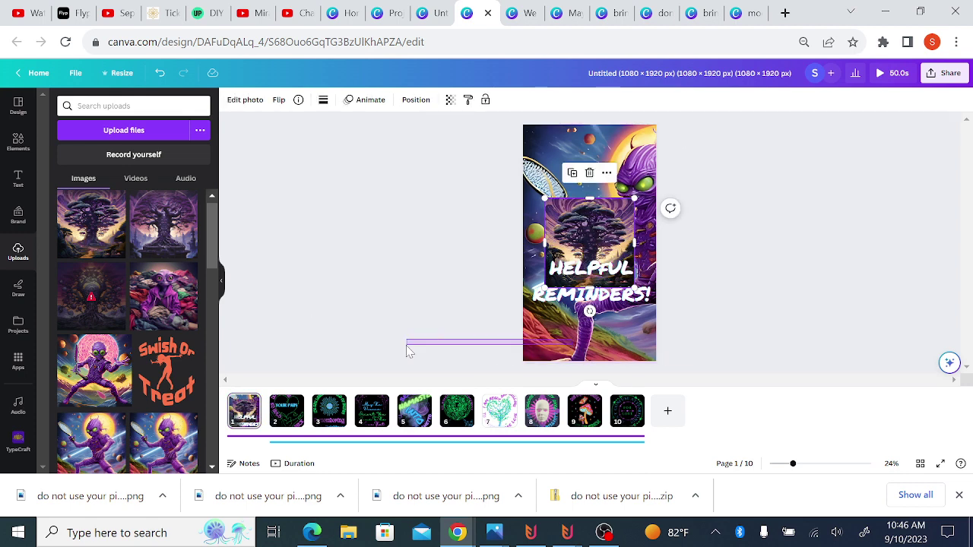
click(456, 350)
click(606, 353)
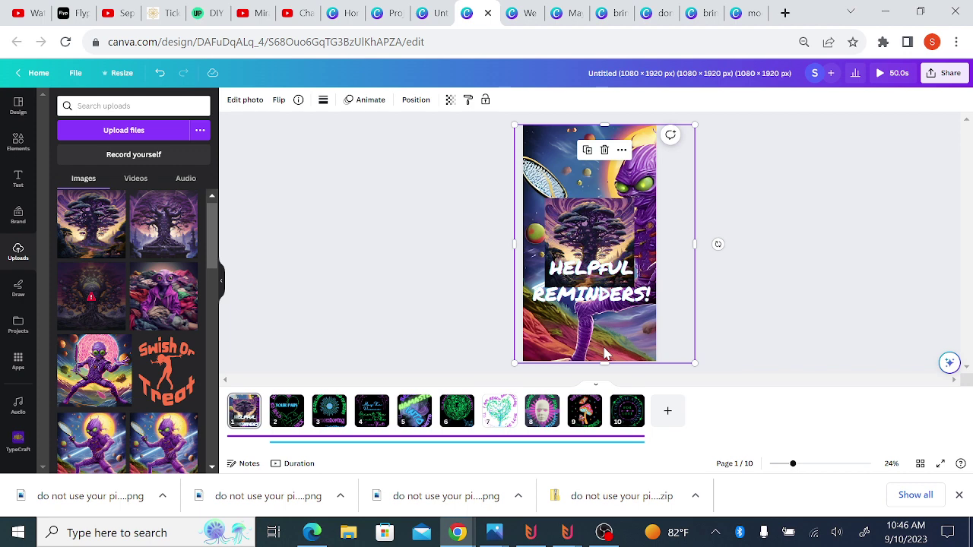
drag(606, 353, 845, 319)
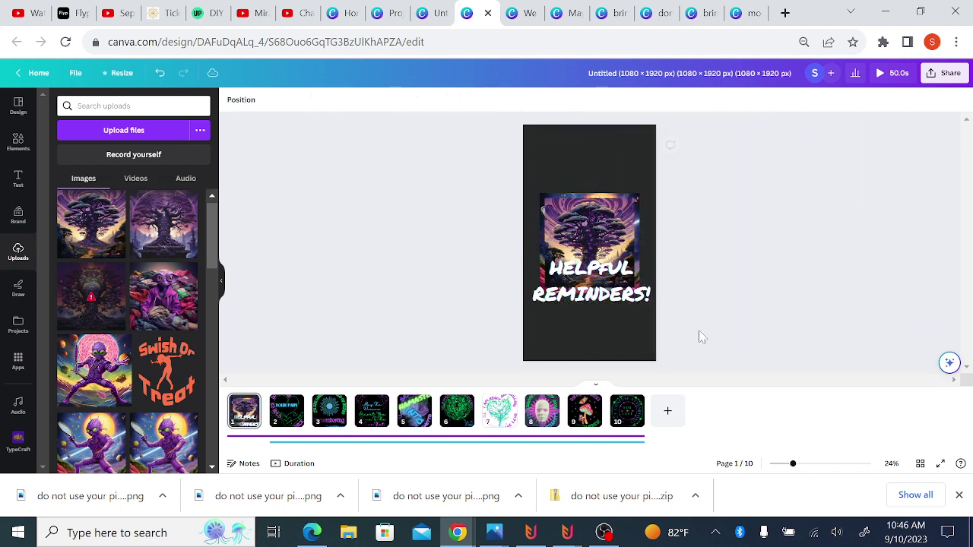
Resize the purple tree image to fill the full cover page.
drag(601, 243, 590, 335)
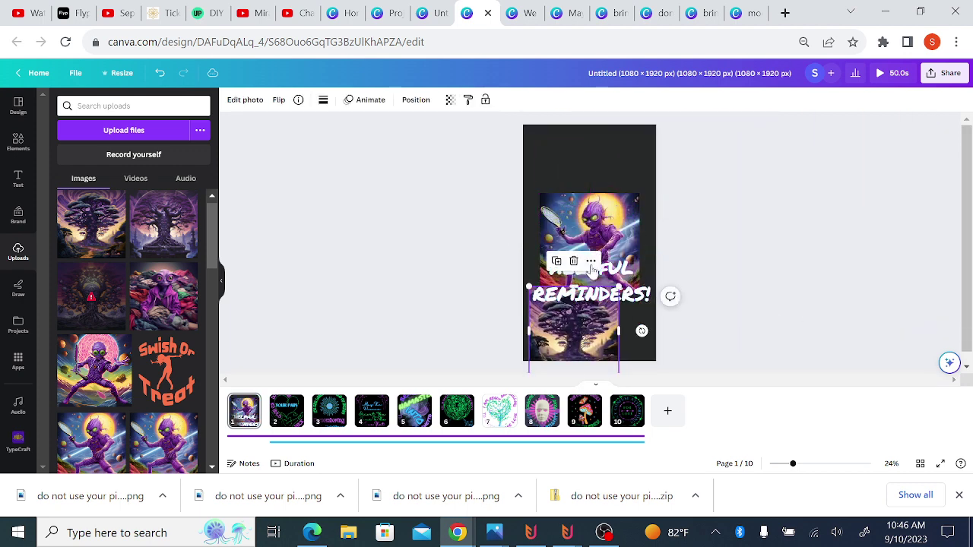
drag(589, 228, 872, 211)
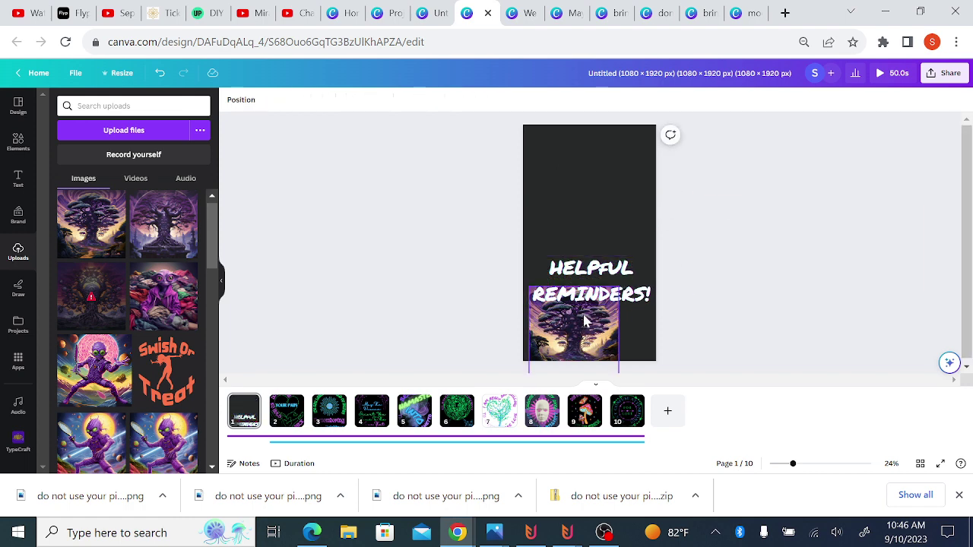
drag(584, 323, 577, 158)
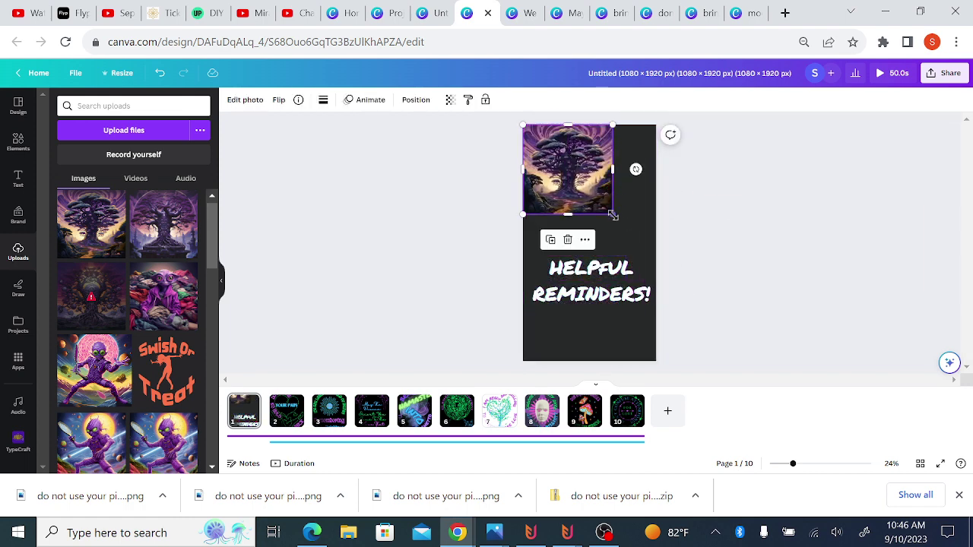
drag(613, 216, 657, 257)
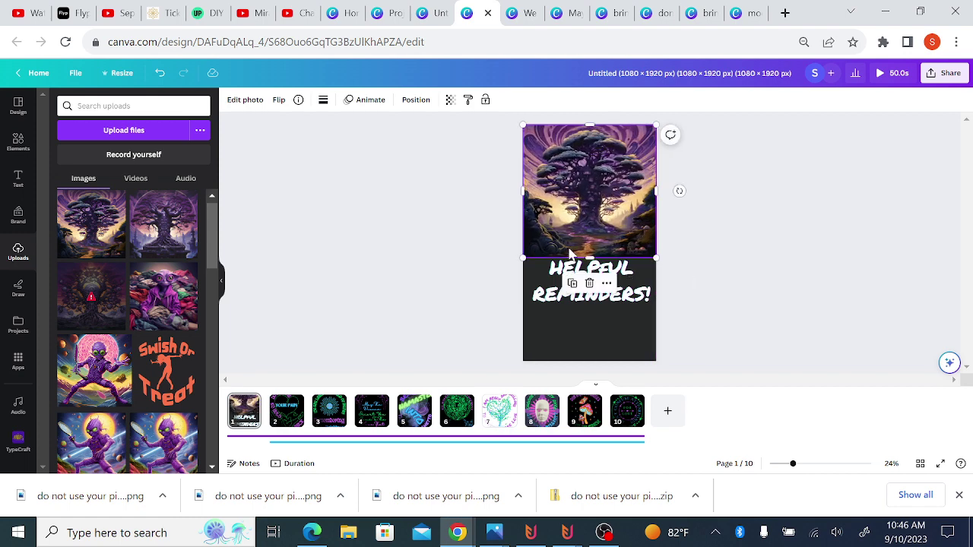
mouse_move(590, 258)
mouse_down()
mouse_move(609, 371)
mouse_move(602, 361)
mouse_up()
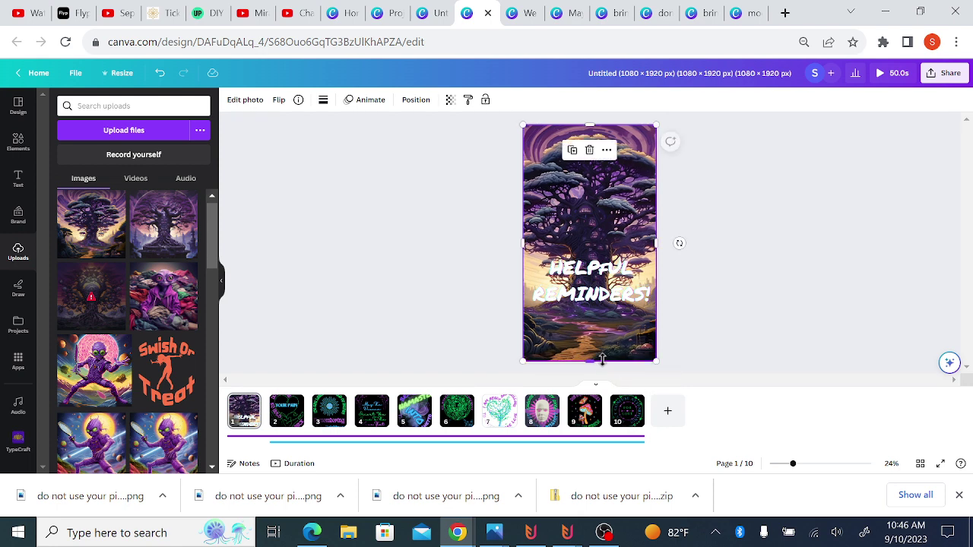
click(736, 223)
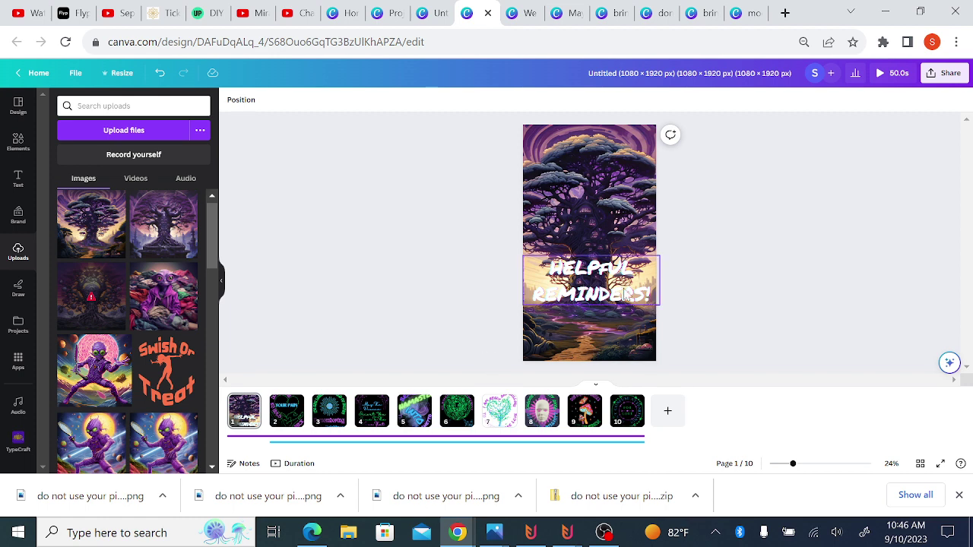
Move the Helpful Reminders title to the bottom, undoing the accidental delete and image changes.
drag(607, 287, 599, 338)
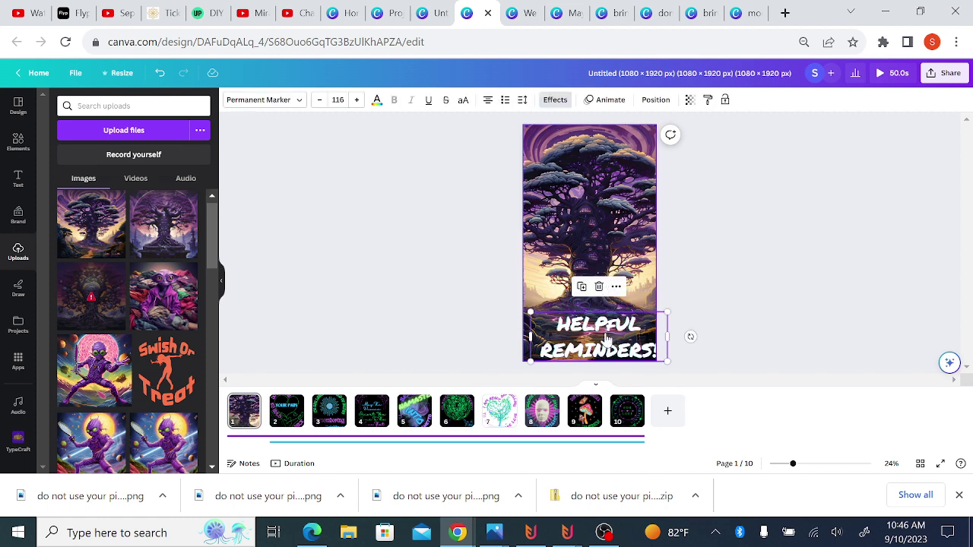
click(599, 287)
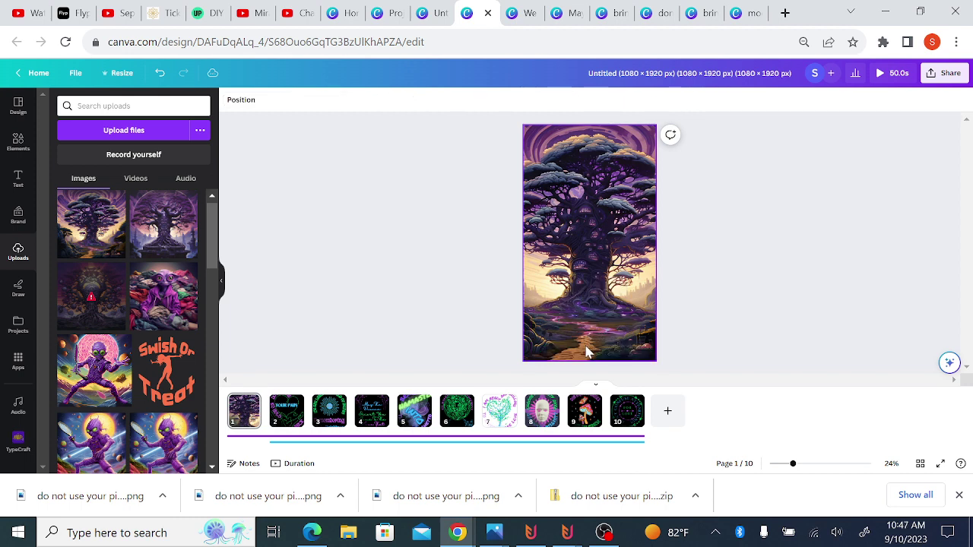
click(587, 352)
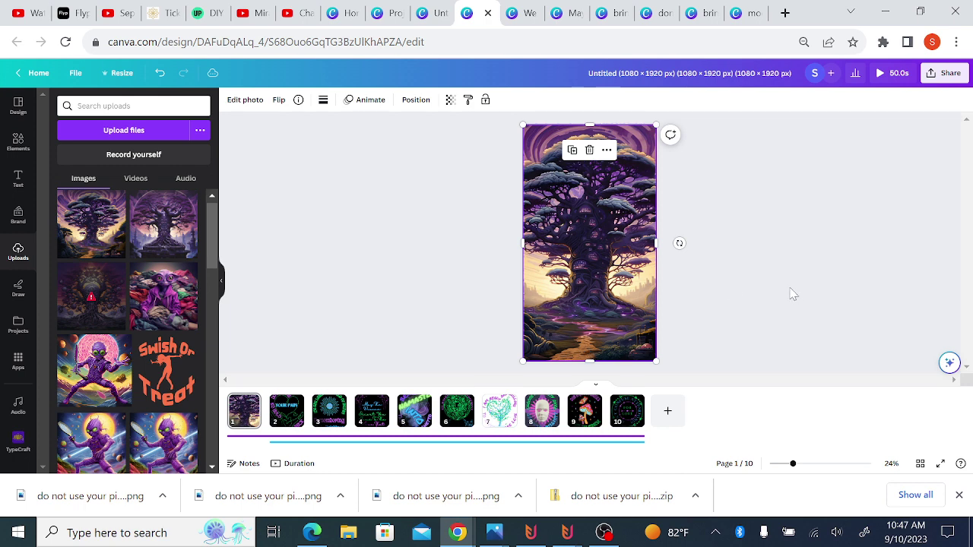
key(ctrl+z)
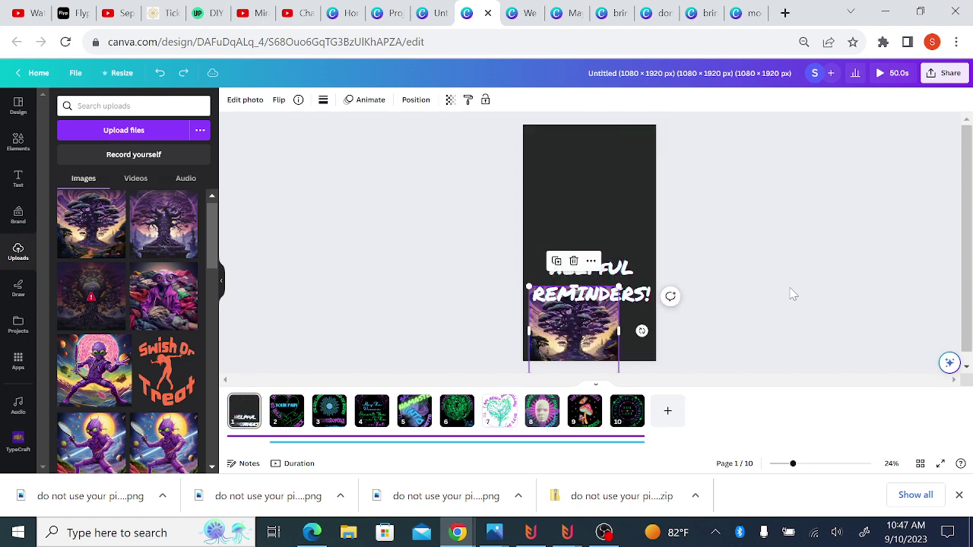
key(ctrl+z)
key(ctrl+z)
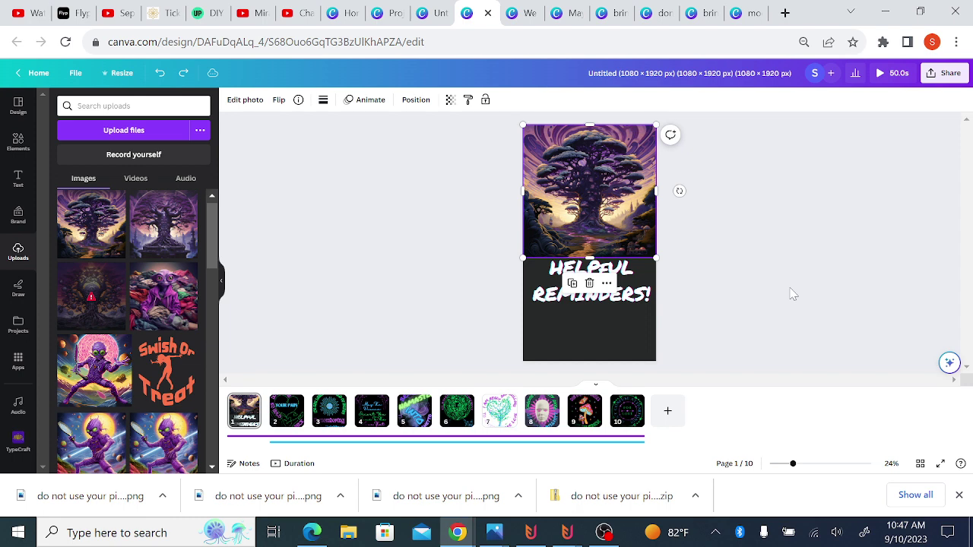
key(ctrl+z)
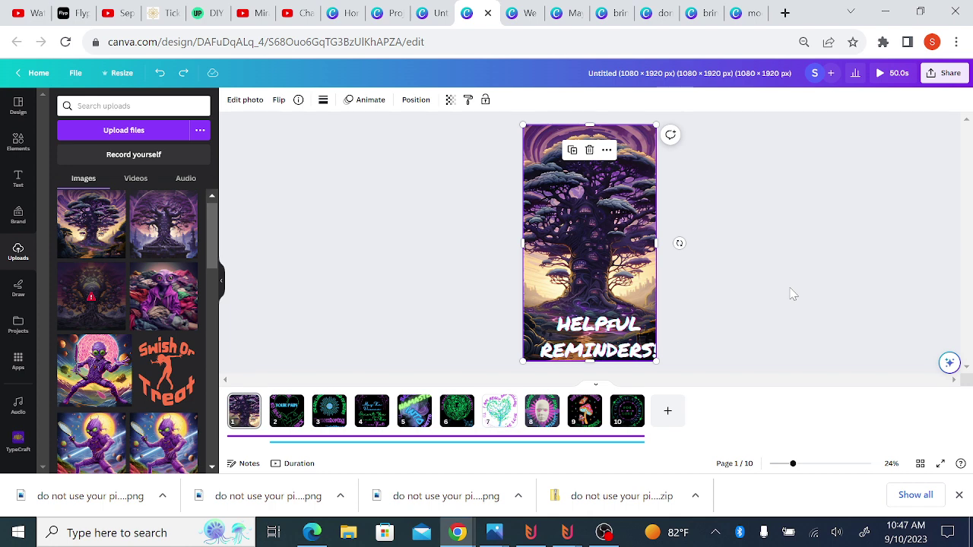
key(ctrl+minus)
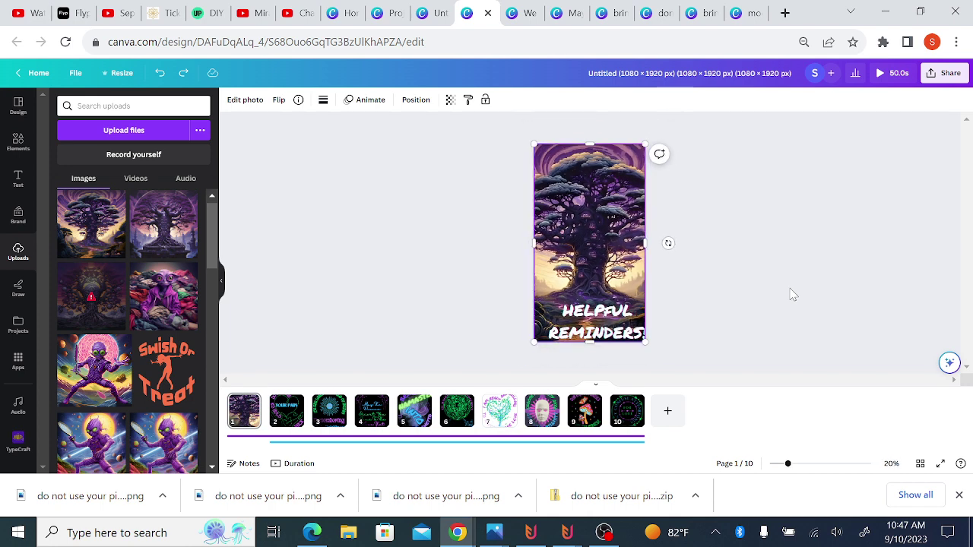
key(ctrl+minus)
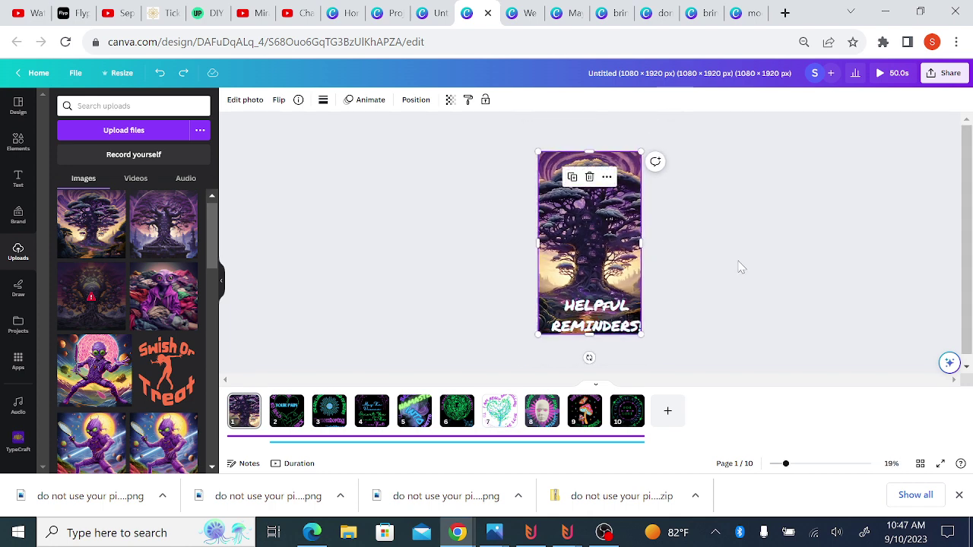
click(738, 266)
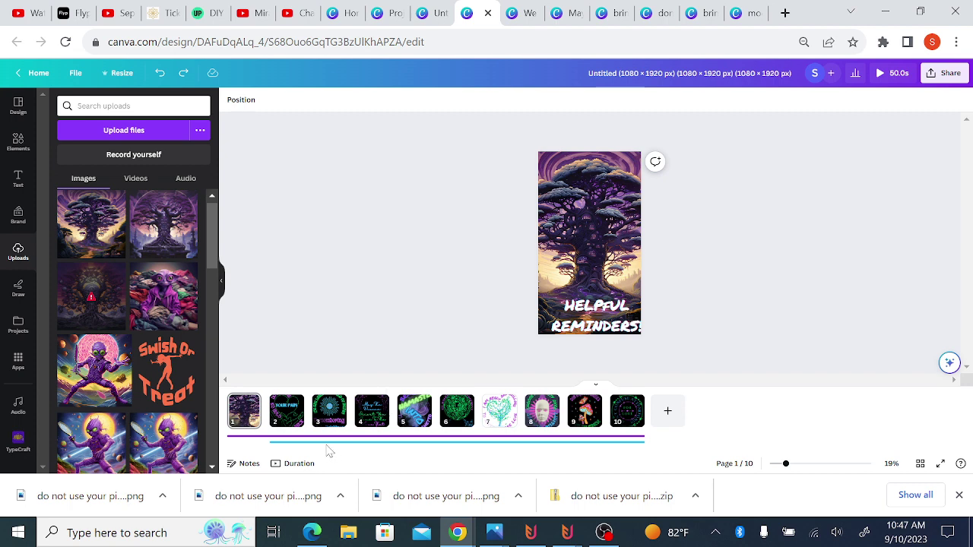
Search audio for 'relax' and add the relaxing instrumental track I Remember Well.
click(18, 411)
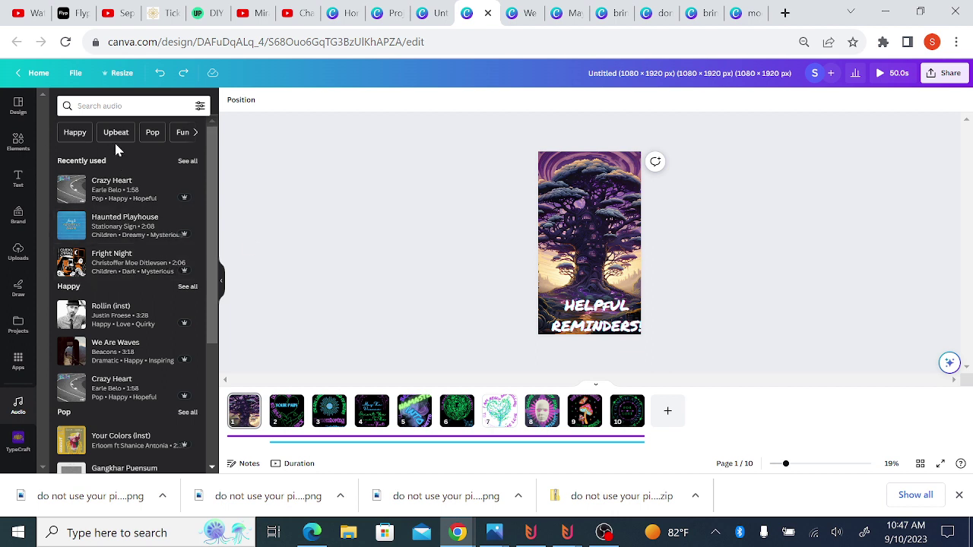
click(74, 133)
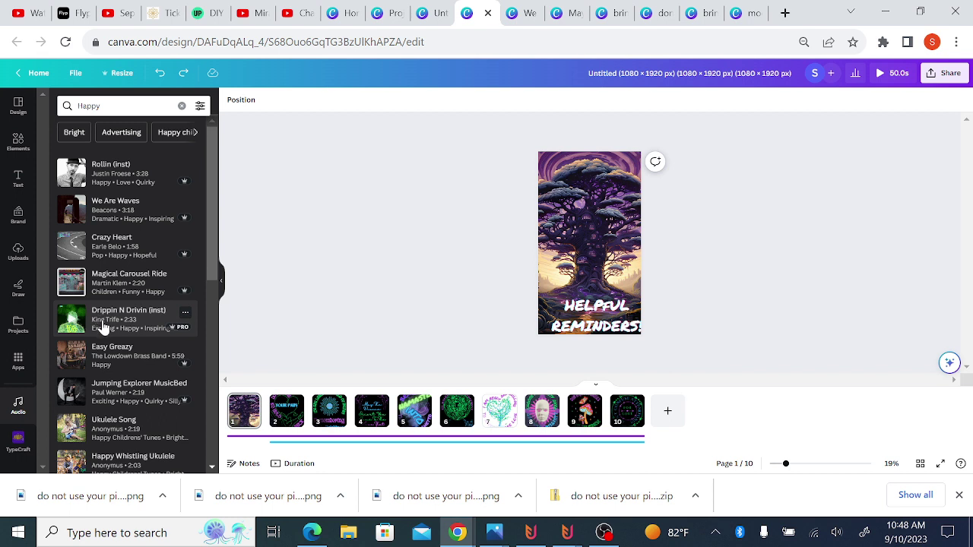
mouse_move(122, 355)
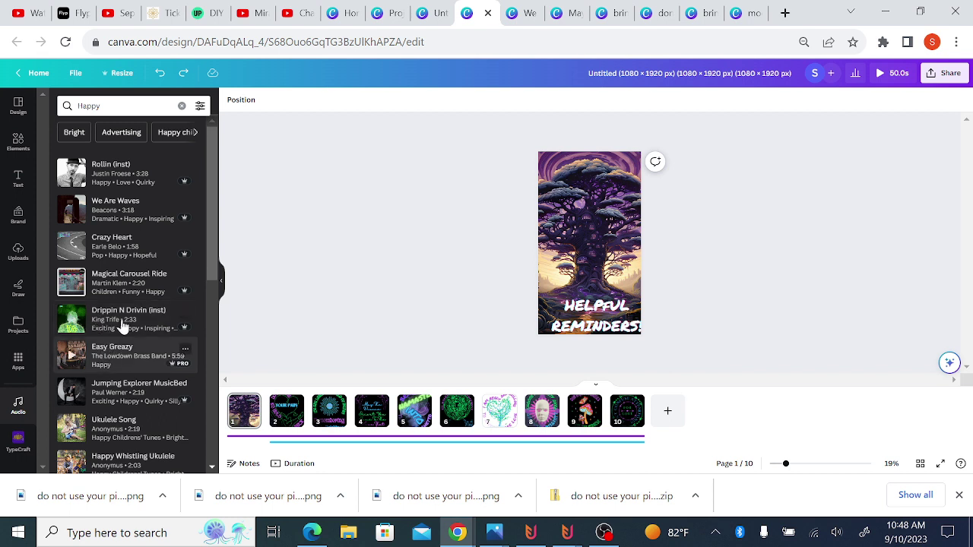
click(194, 133)
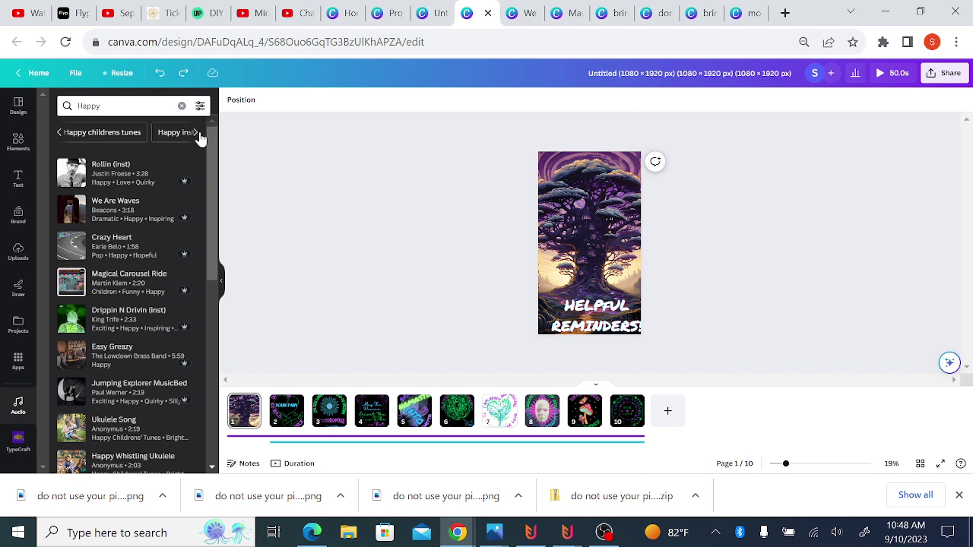
click(198, 134)
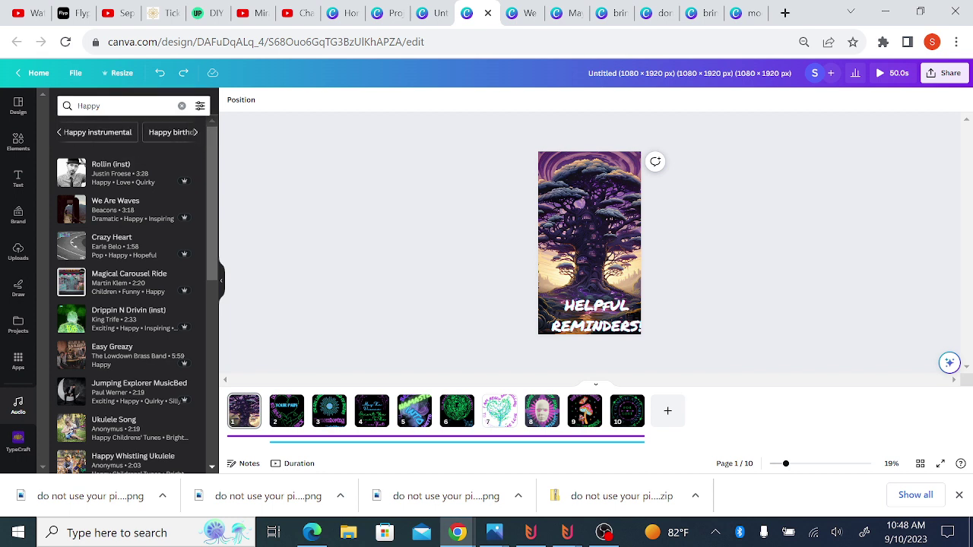
click(129, 106)
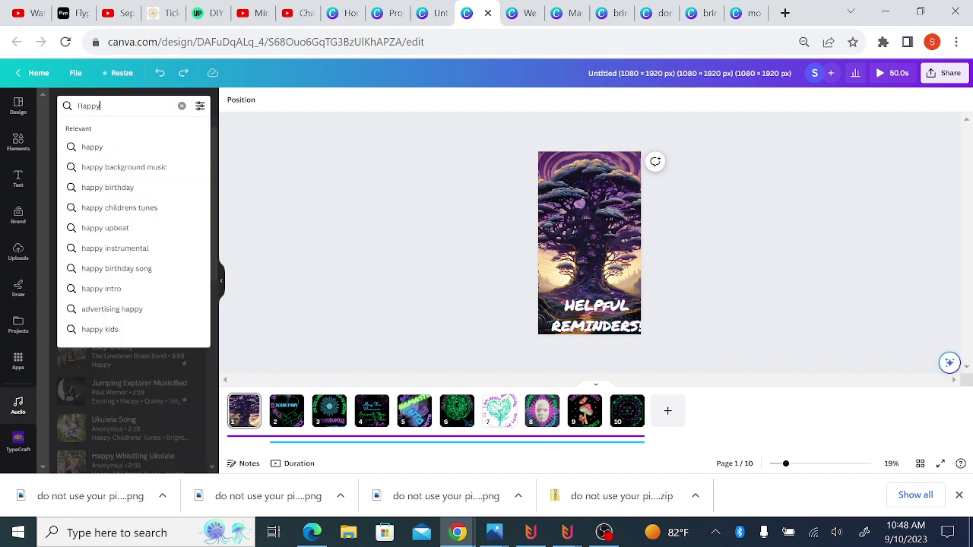
key(BackSpace)
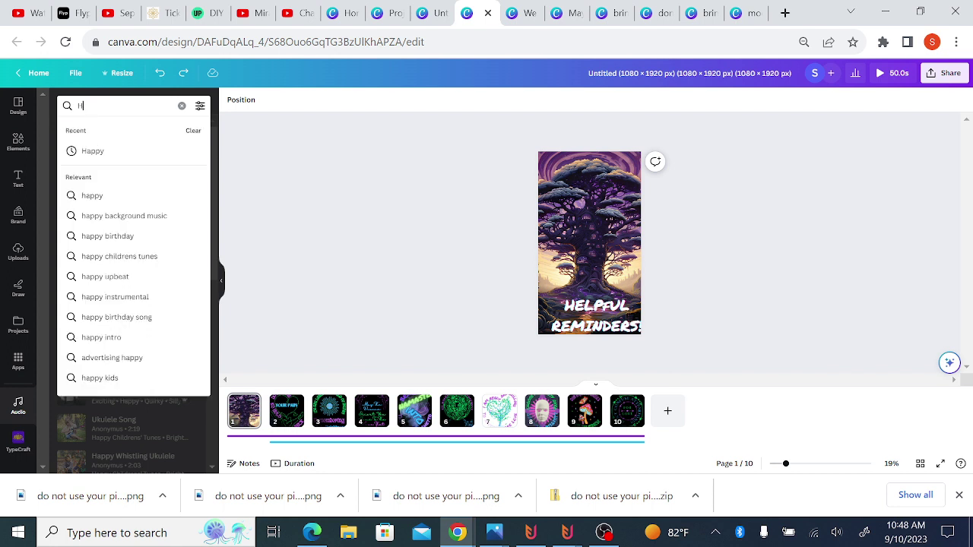
key(BackSpace)
text(rela)
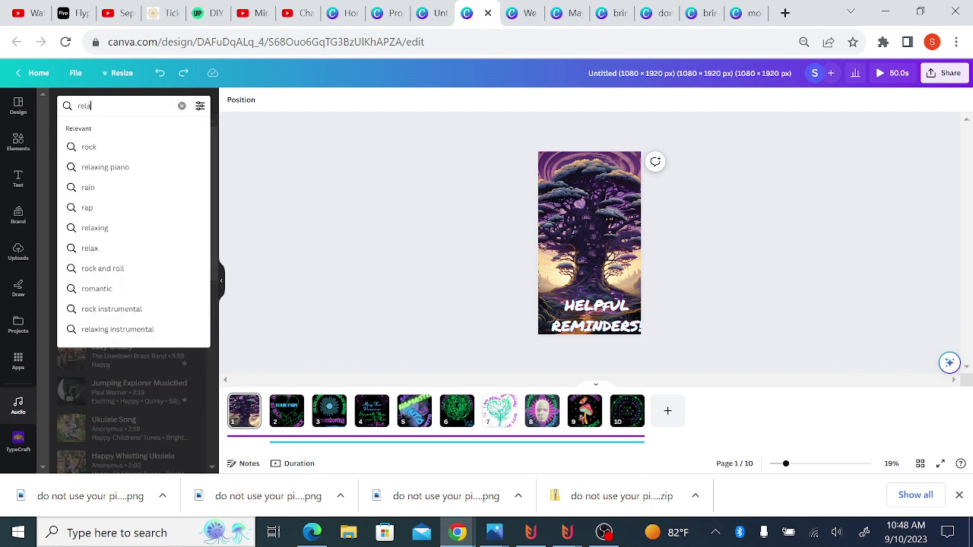
text(x)
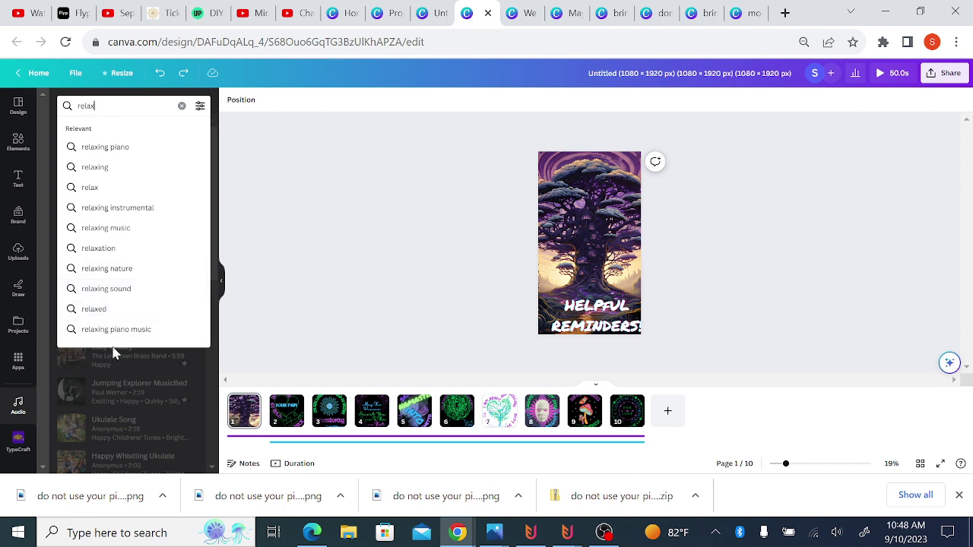
click(114, 211)
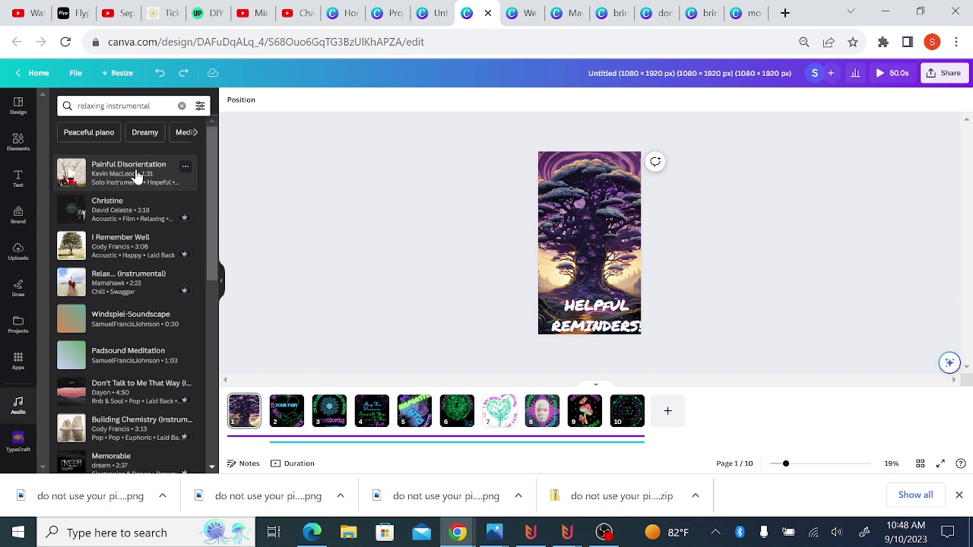
click(117, 257)
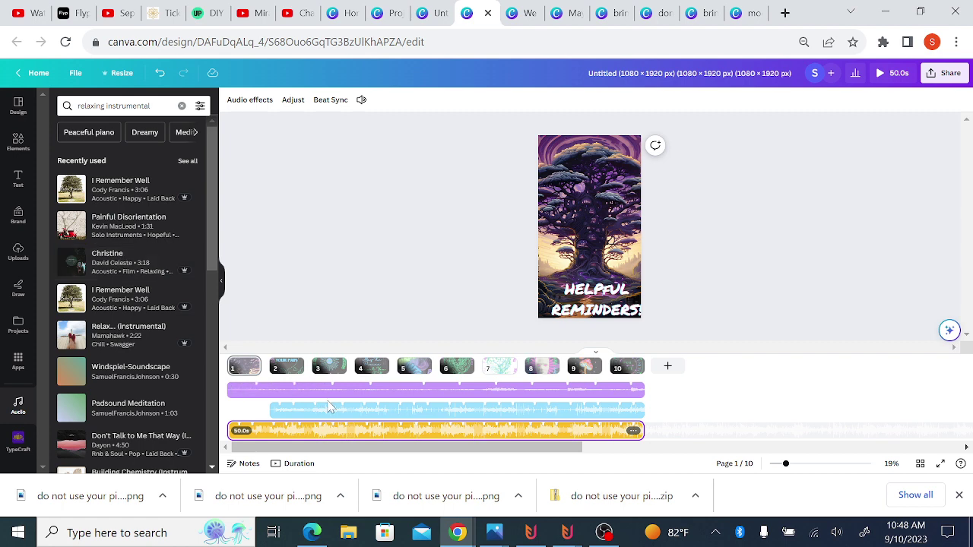
Delete the purple We Are Waves and blue Rollin (Inst) audio tracks.
click(282, 399)
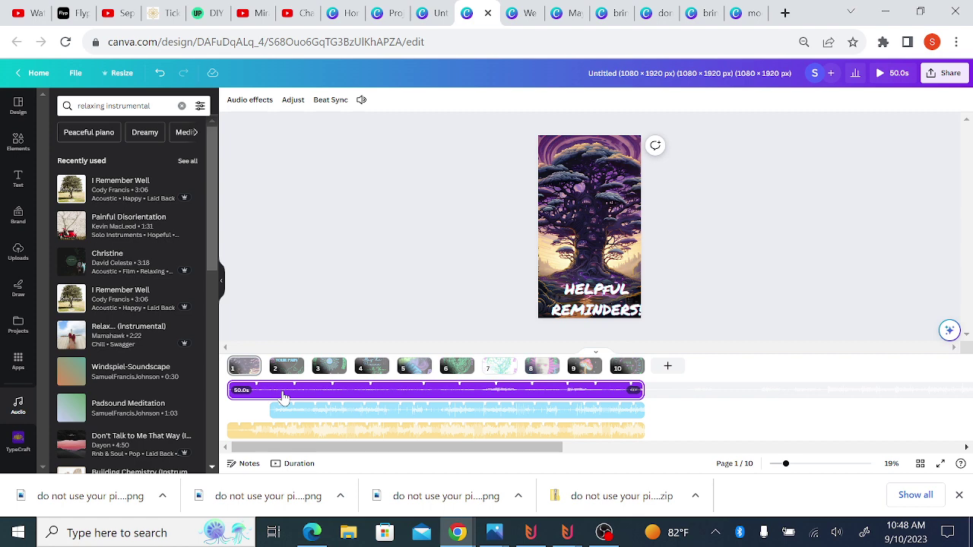
key(Delete)
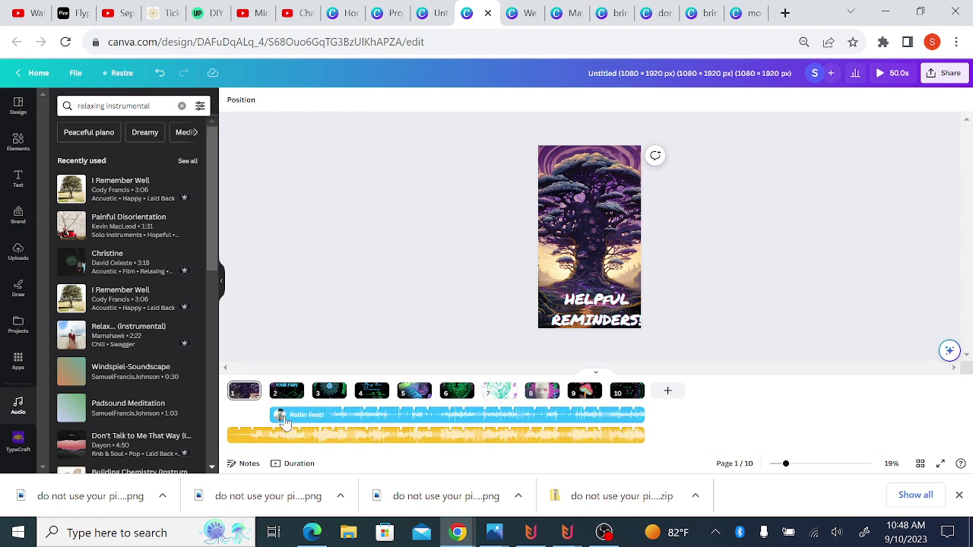
click(282, 420)
key(Delete)
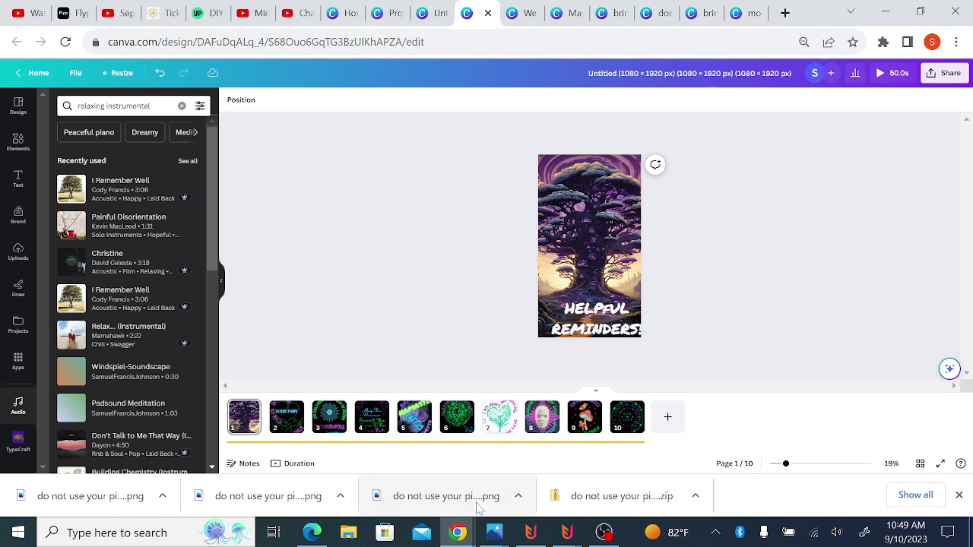
Download all 10 pages as a 1080p MP4 video from Share > Download.
click(939, 80)
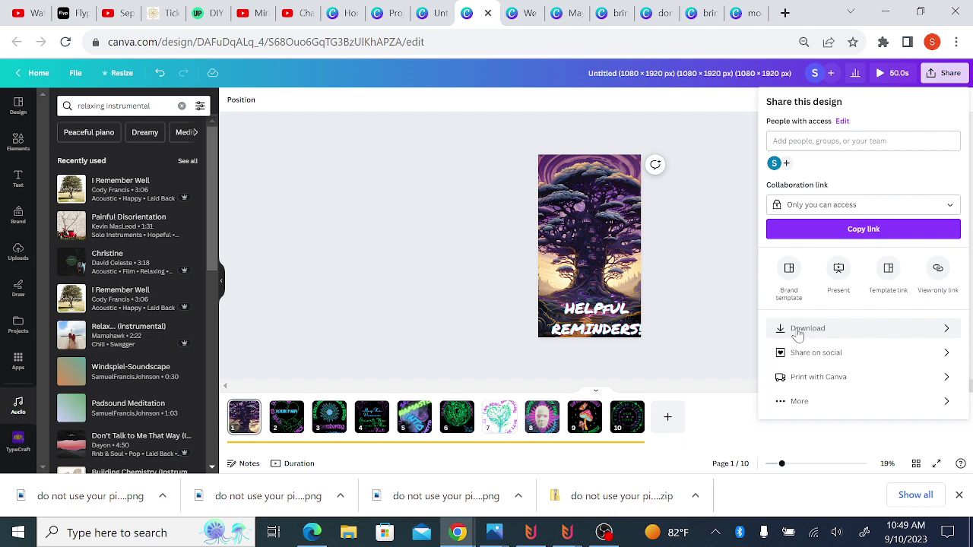
click(796, 334)
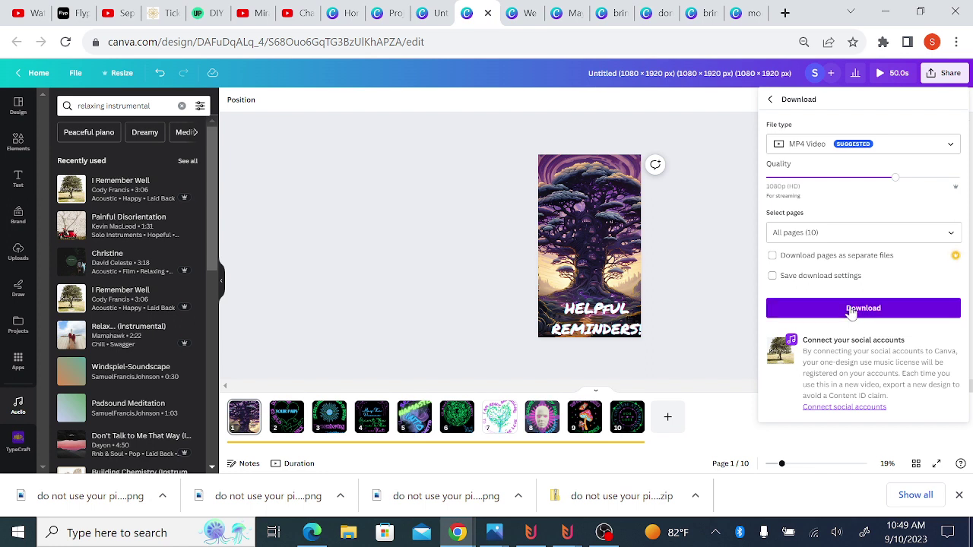
click(850, 311)
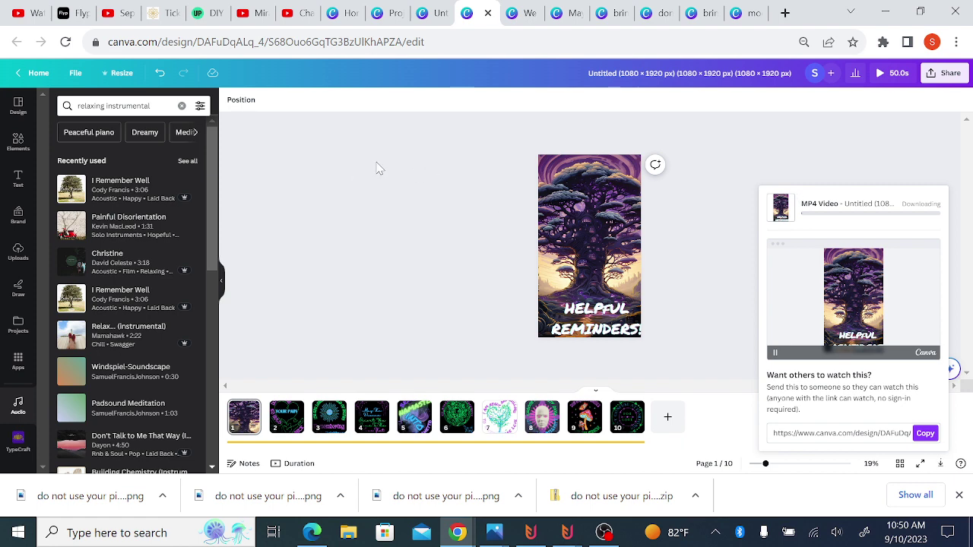
Browse the social media and Videos design types on the Canva home page.
click(340, 13)
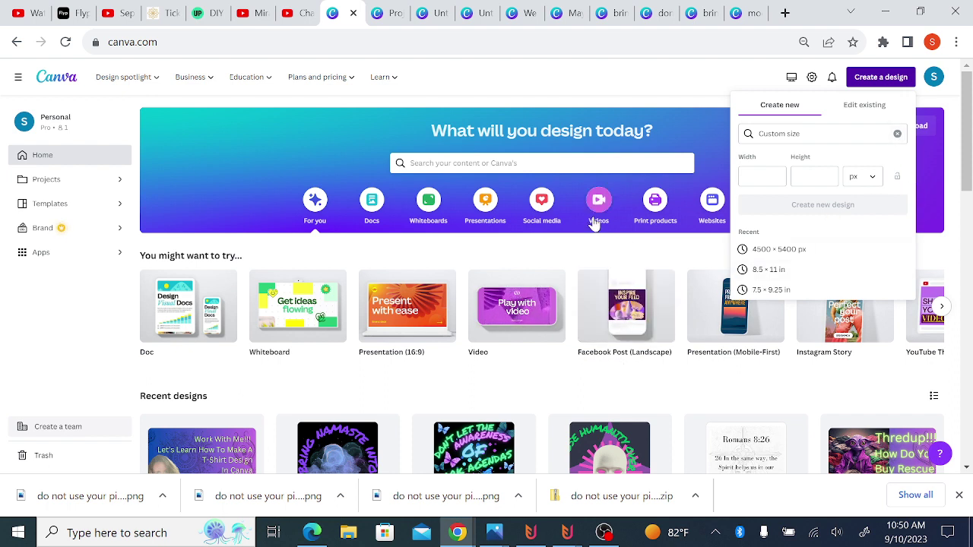
click(537, 213)
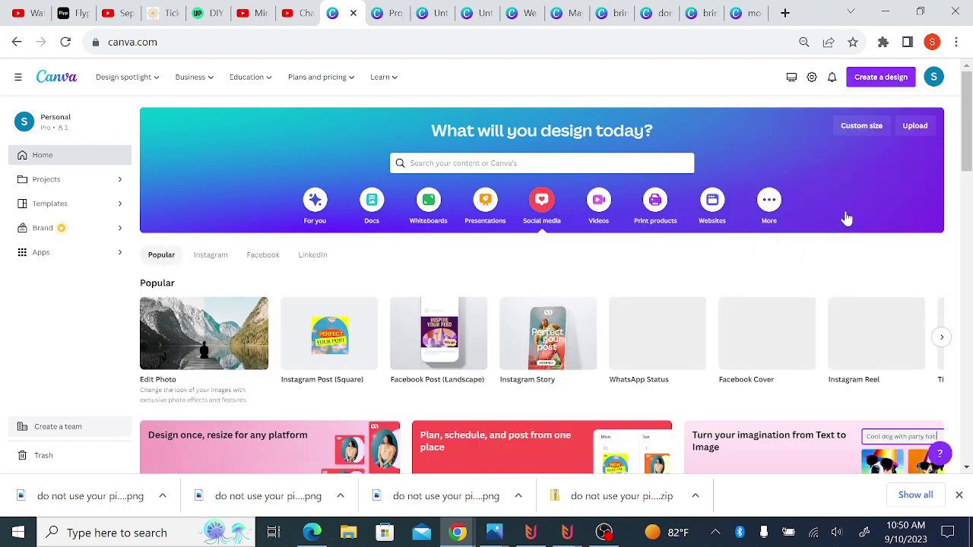
scroll(969, 160, down, 1)
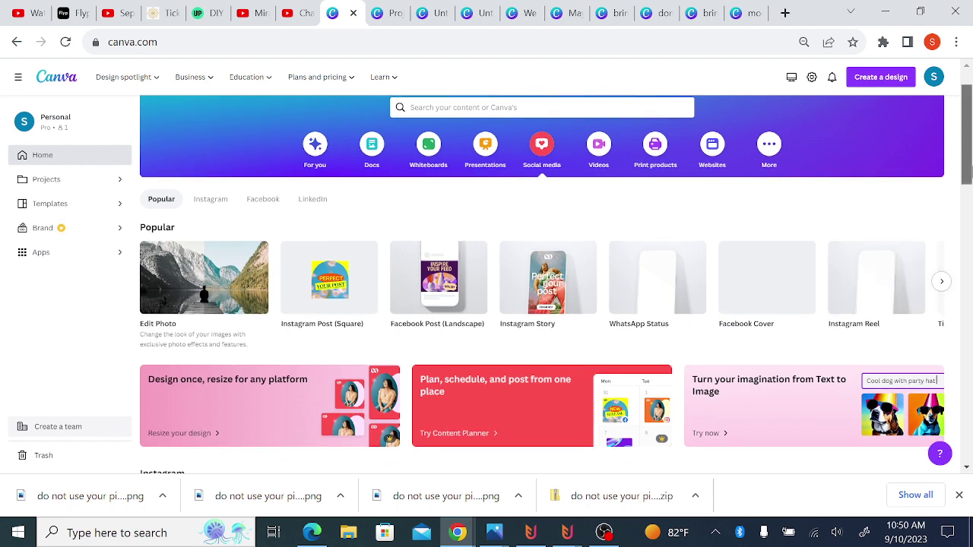
drag(967, 171, 959, 283)
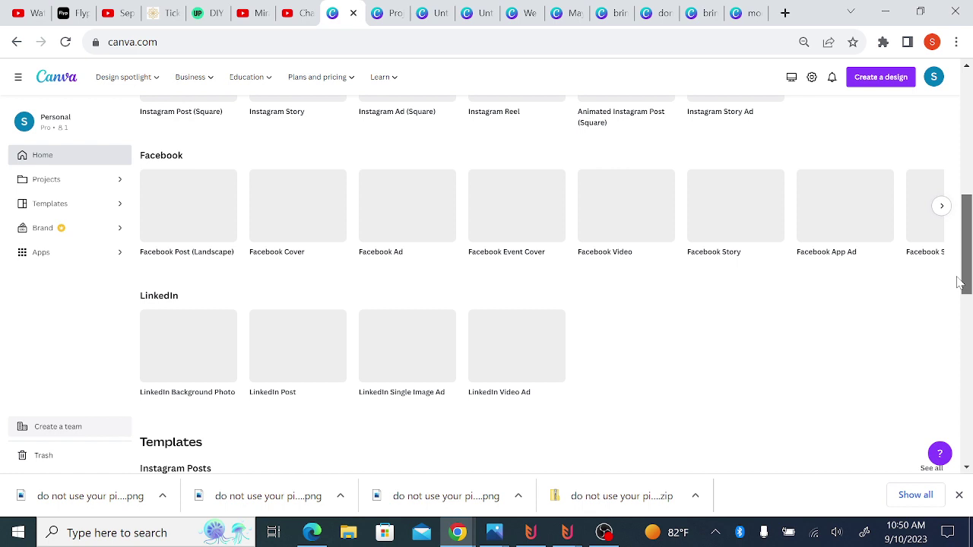
drag(960, 283, 640, 278)
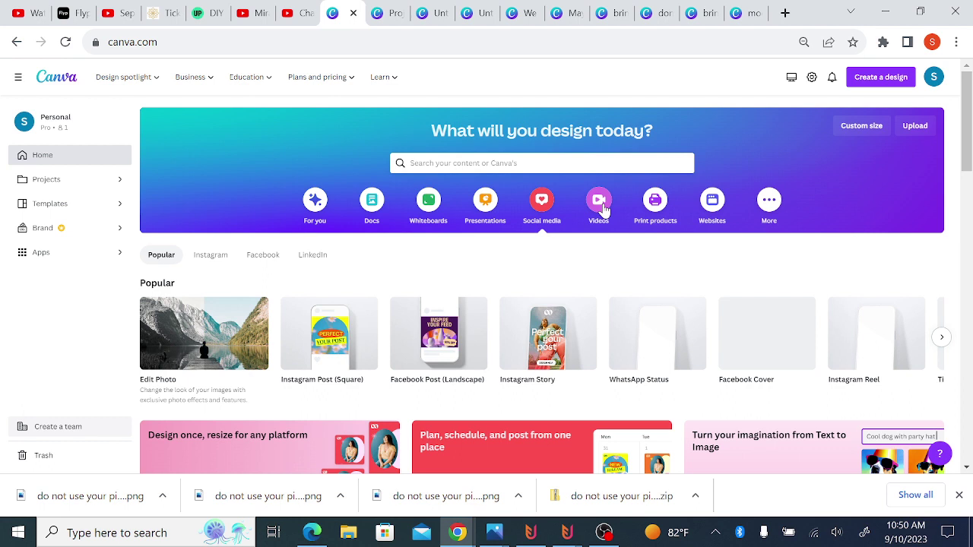
click(600, 204)
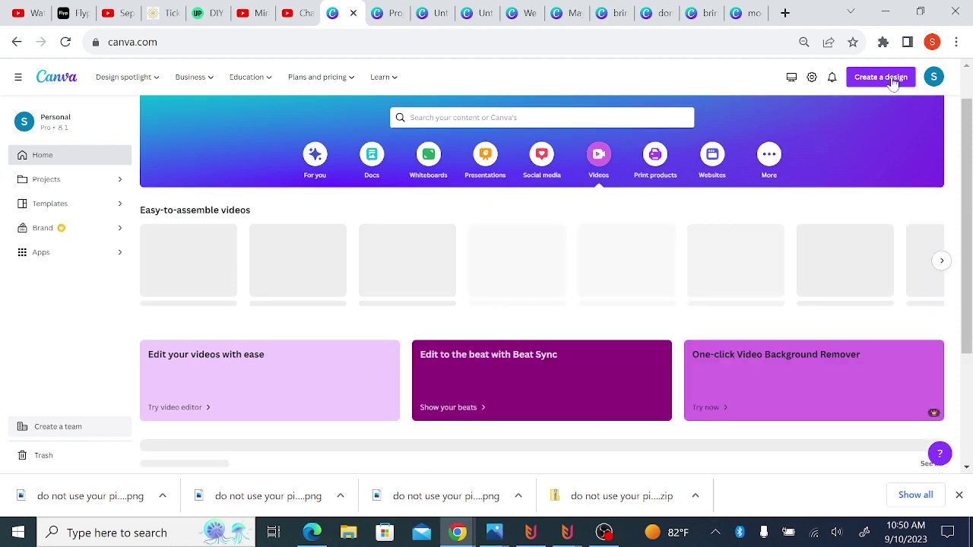
mouse_move(968, 294)
mouse_down()
mouse_move(968, 400)
mouse_move(970, 175)
mouse_up()
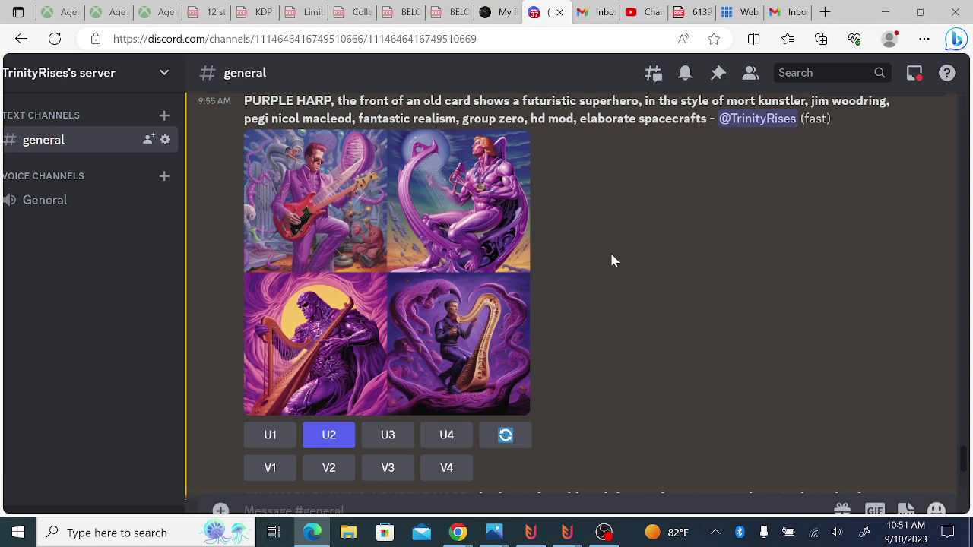
Copy the purple pumpkin grid's image link from Discord and return to DGB.LOL.
scroll(613, 258, up, 3)
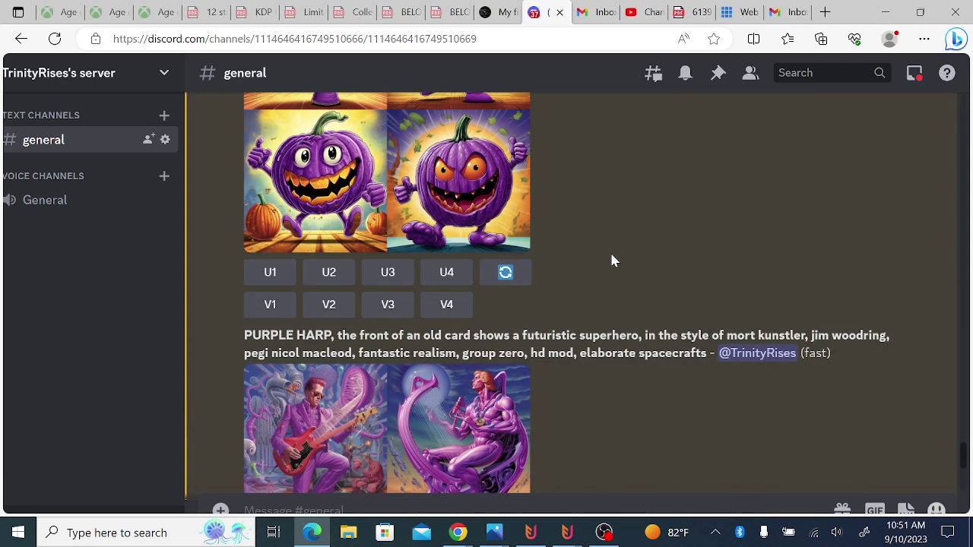
click(388, 127)
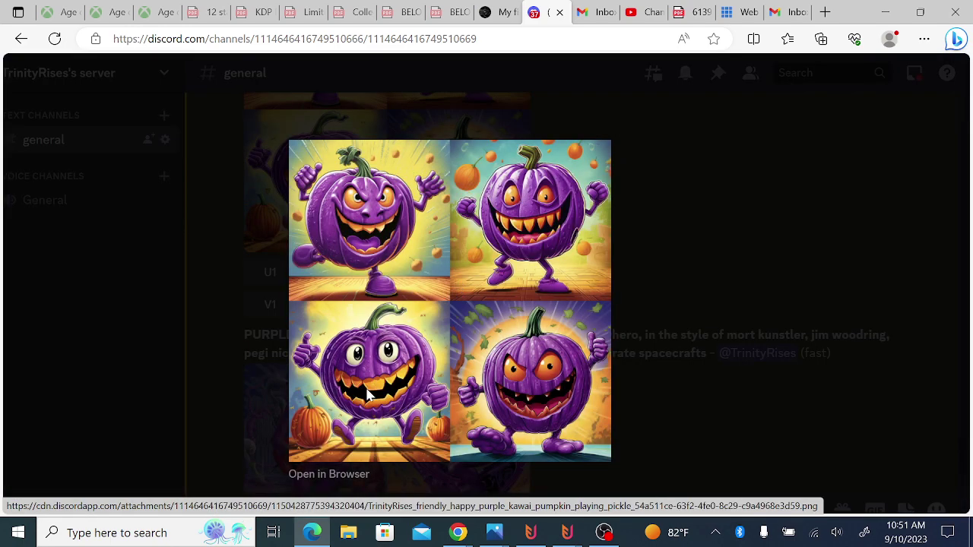
mouse_move(445, 304)
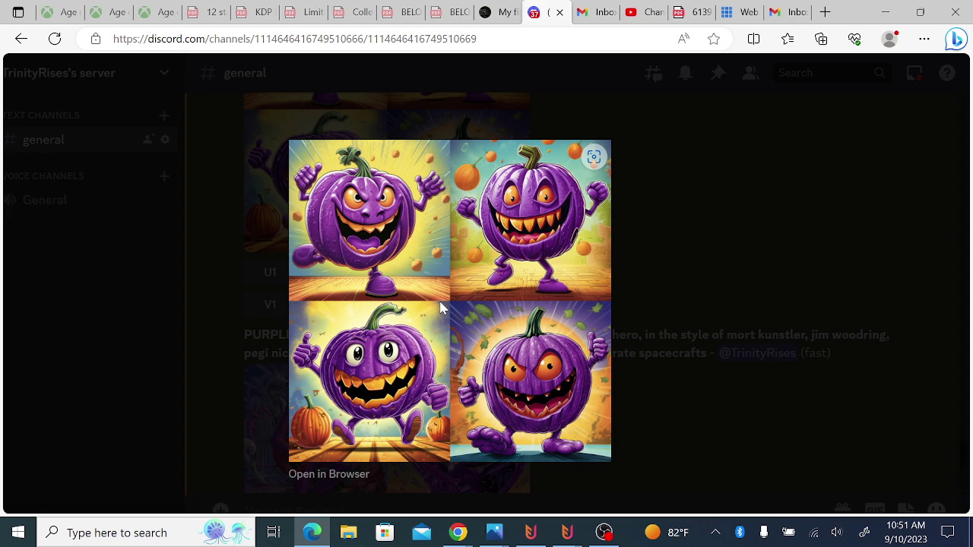
right_click(441, 308)
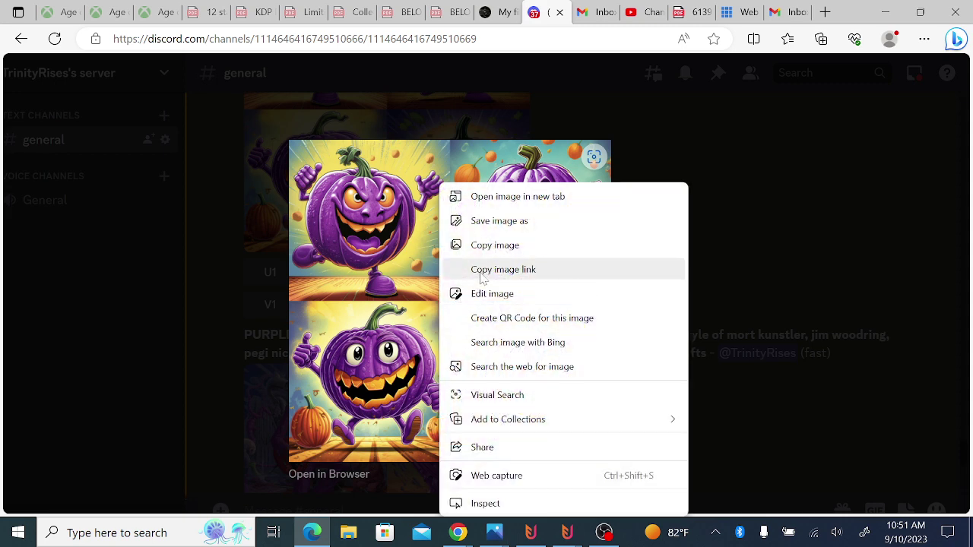
click(480, 271)
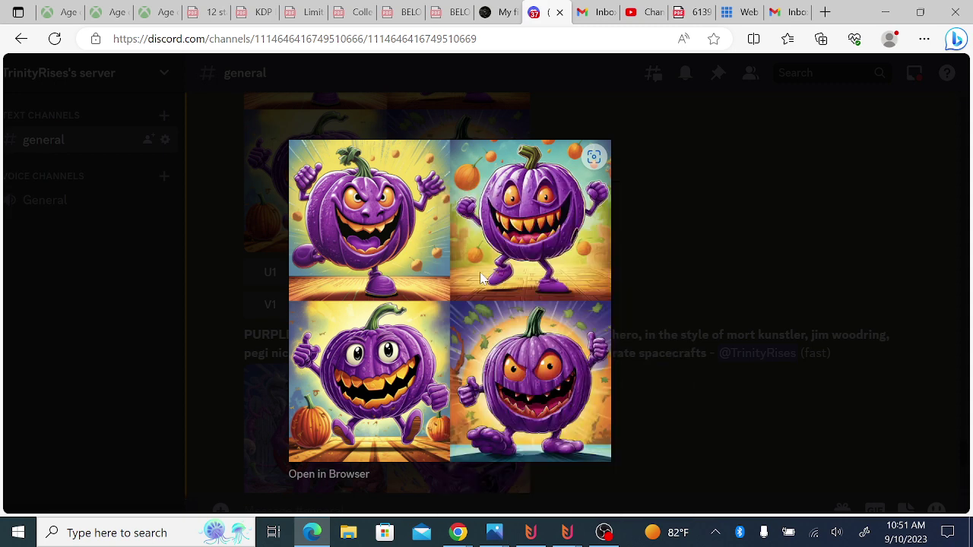
click(502, 12)
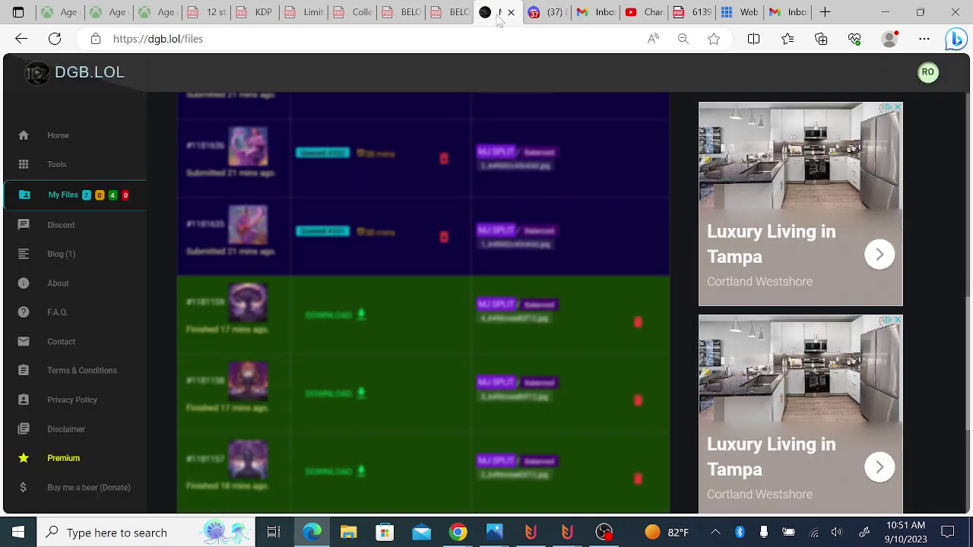
Paste the pumpkin grid link into Midjourney Splitter, select all four images, submit with Balanced.
click(70, 168)
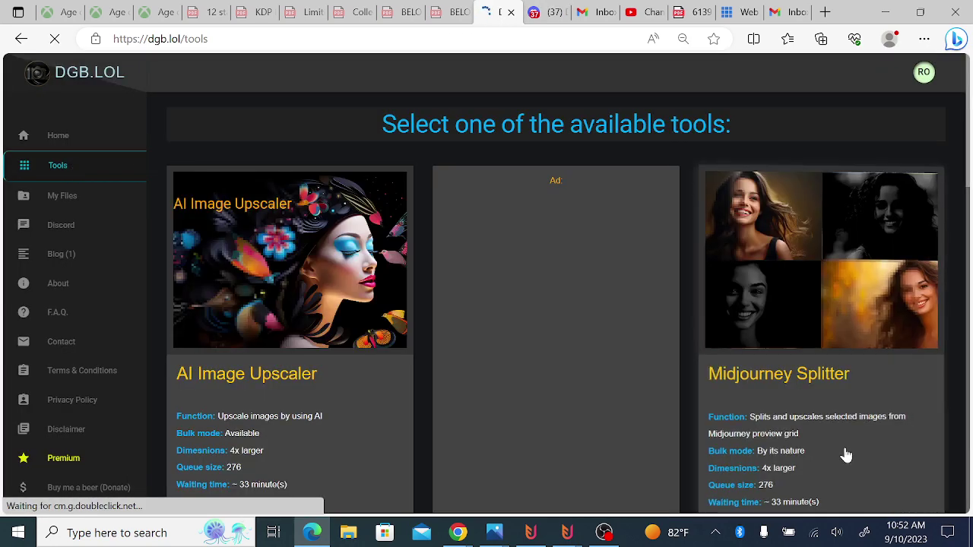
click(821, 385)
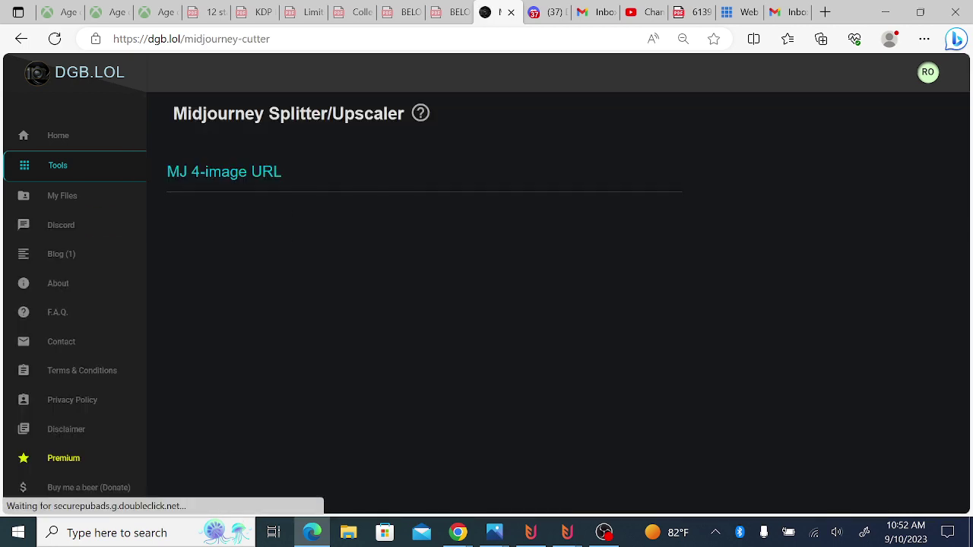
click(380, 178)
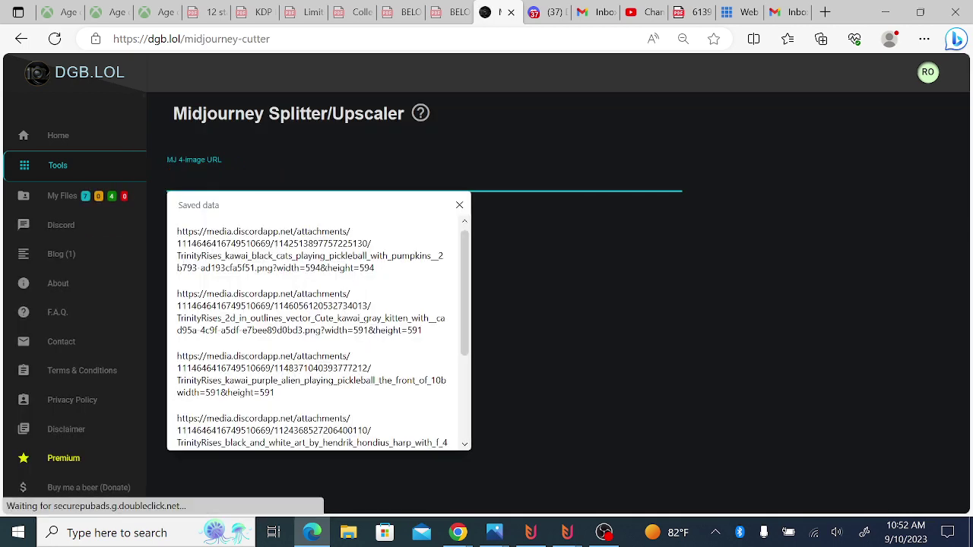
key(ctrl+v)
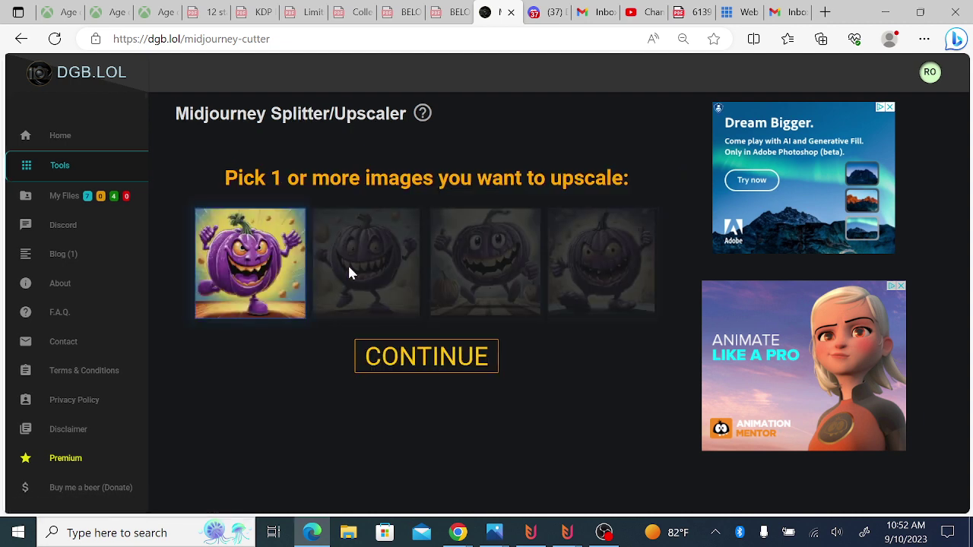
click(384, 260)
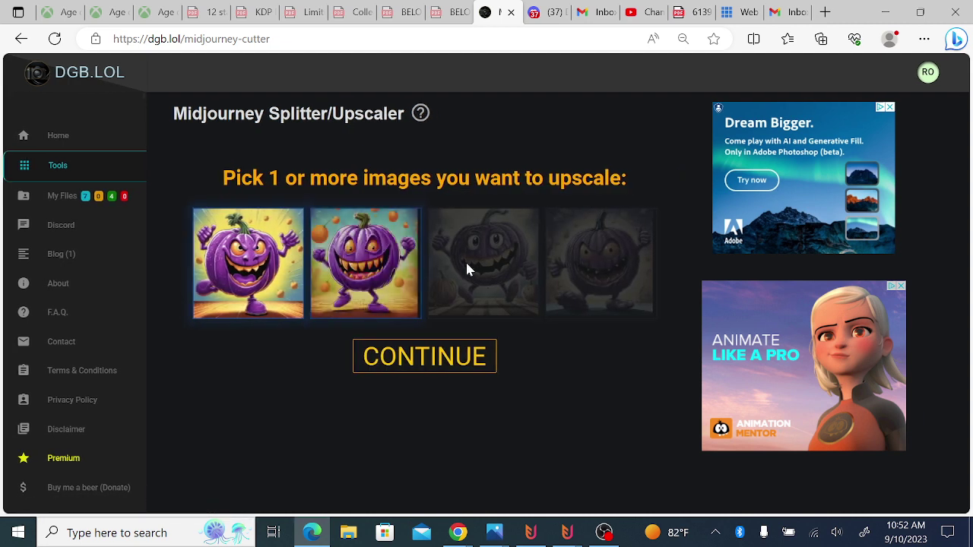
click(477, 272)
click(590, 281)
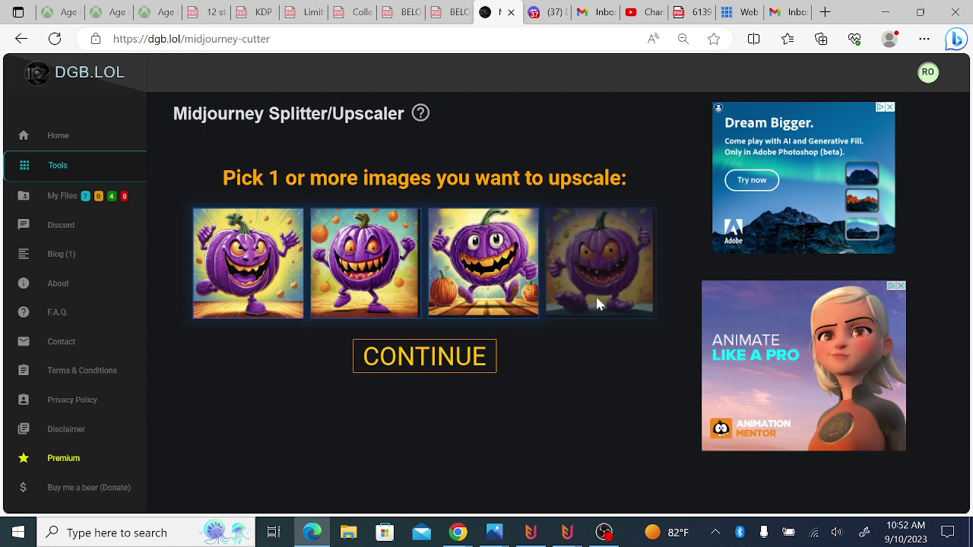
click(454, 360)
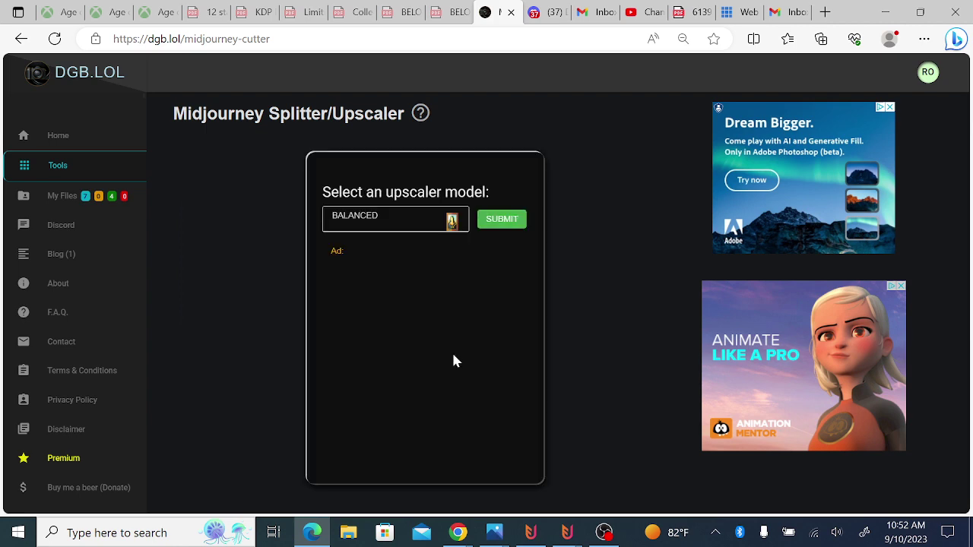
click(373, 225)
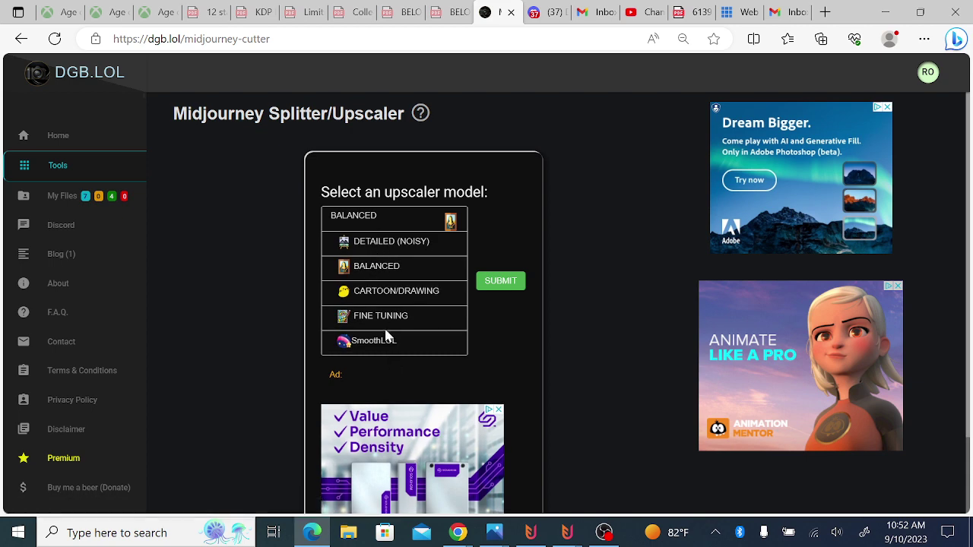
click(512, 288)
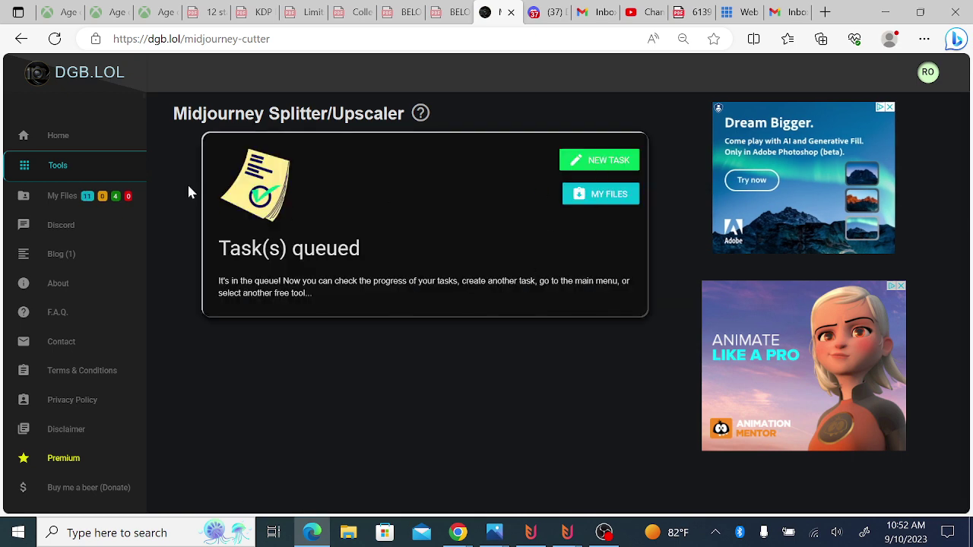
Open My Files and check the pumpkin jobs queued near position 604.
click(85, 205)
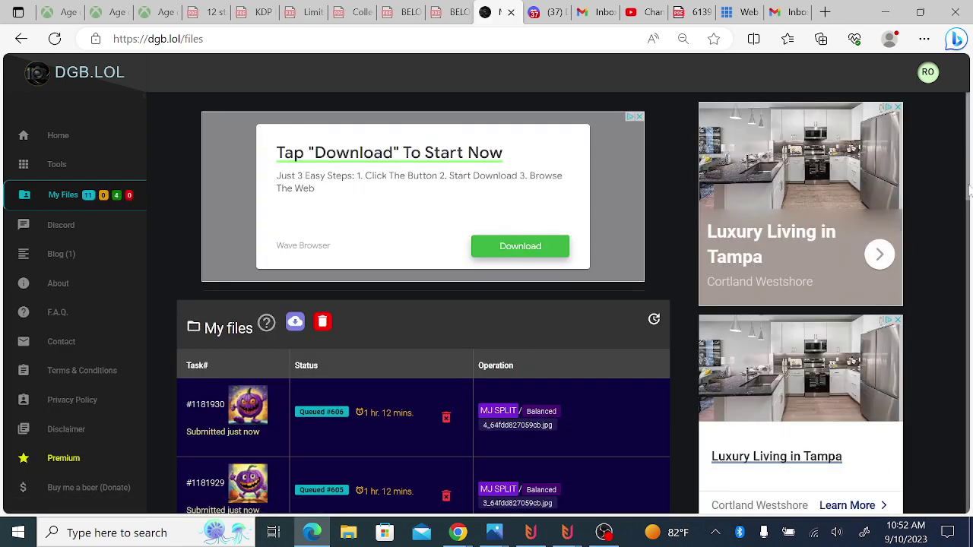
scroll(971, 238, down, 5)
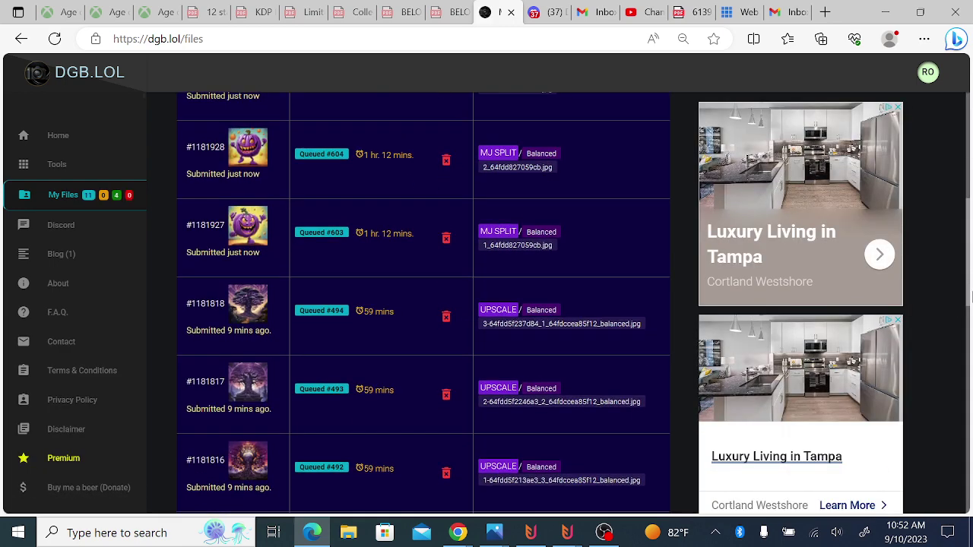
drag(971, 294, 971, 389)
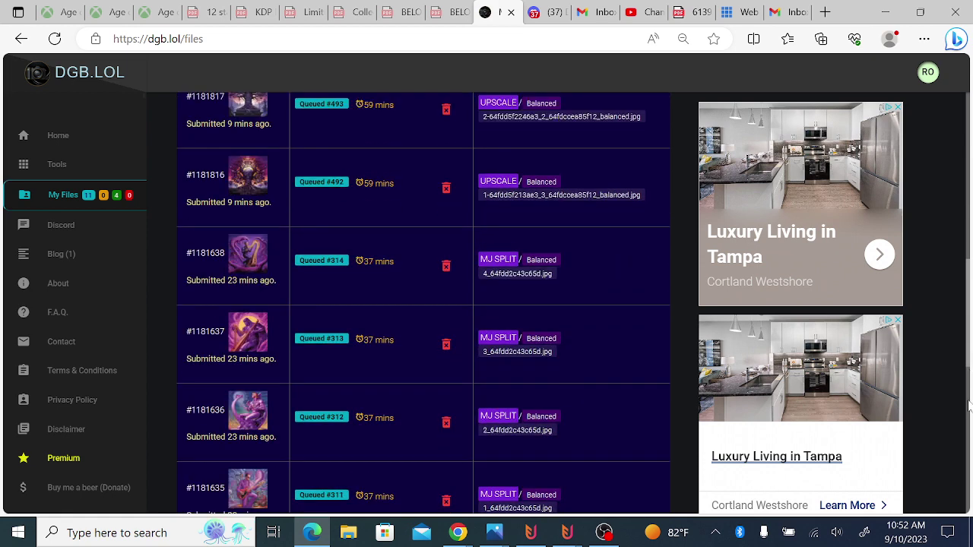
drag(971, 371, 971, 406)
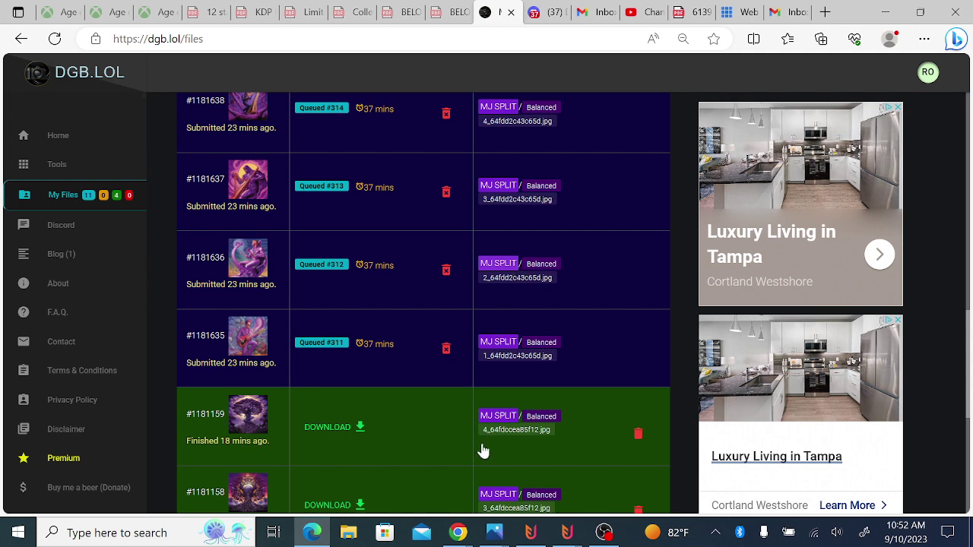
Return to the Canva Helpful Reminders window as the MP4 downloads, then open a new blank tab.
click(456, 533)
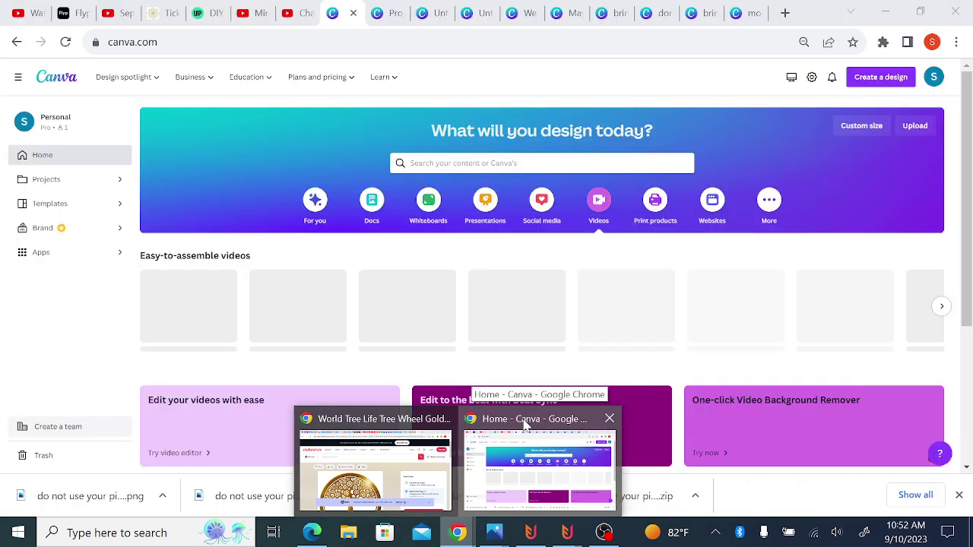
click(525, 424)
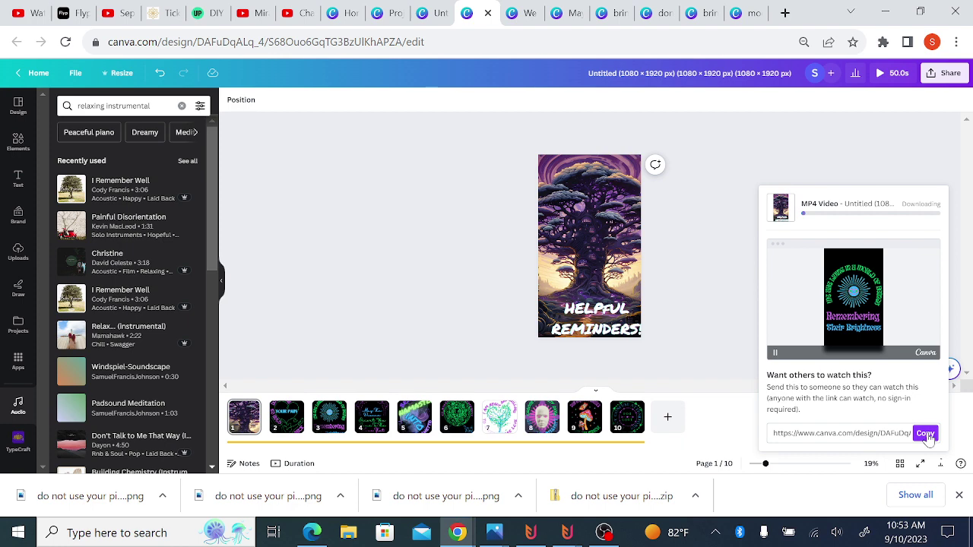
click(786, 14)
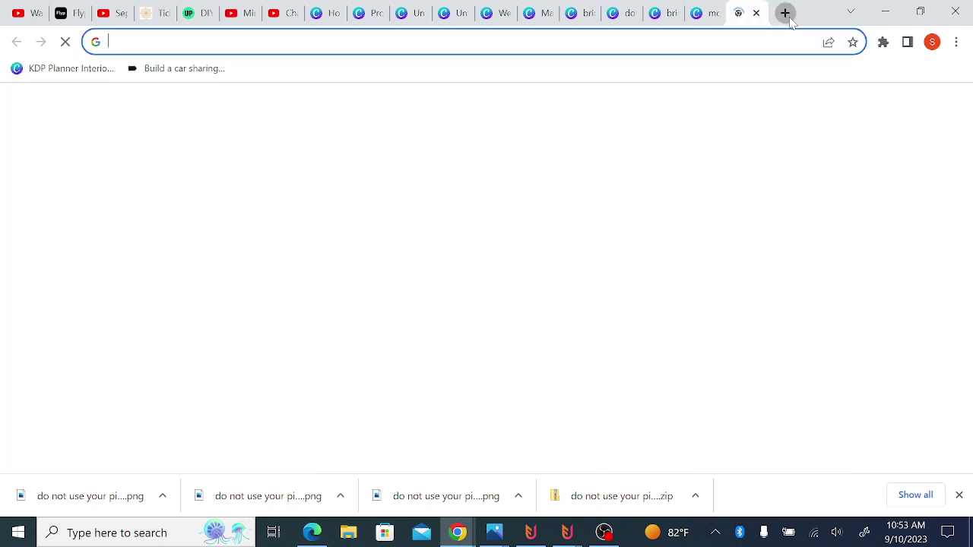
Copy the Canva share link and load the Helpful Reminders watch page in a browser tab.
key(ctrl+v)
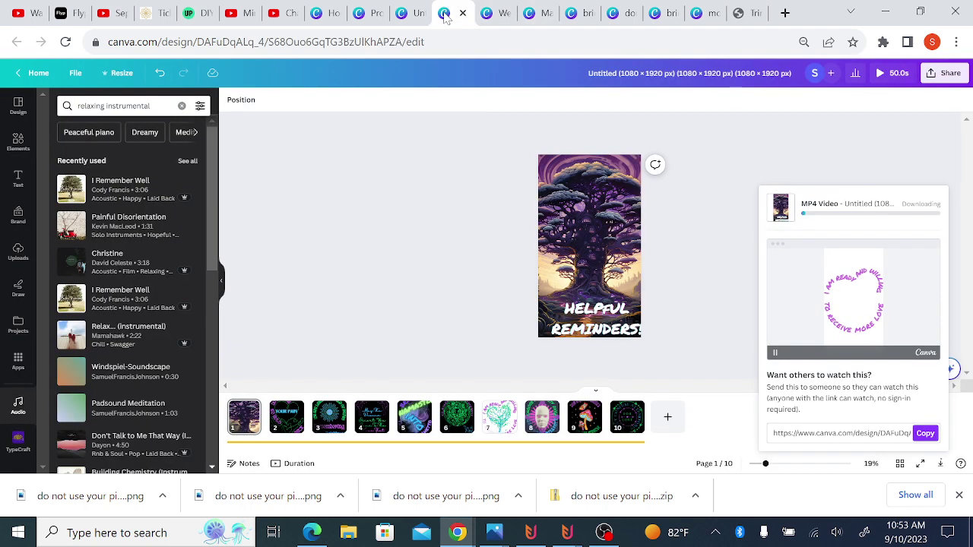
click(925, 435)
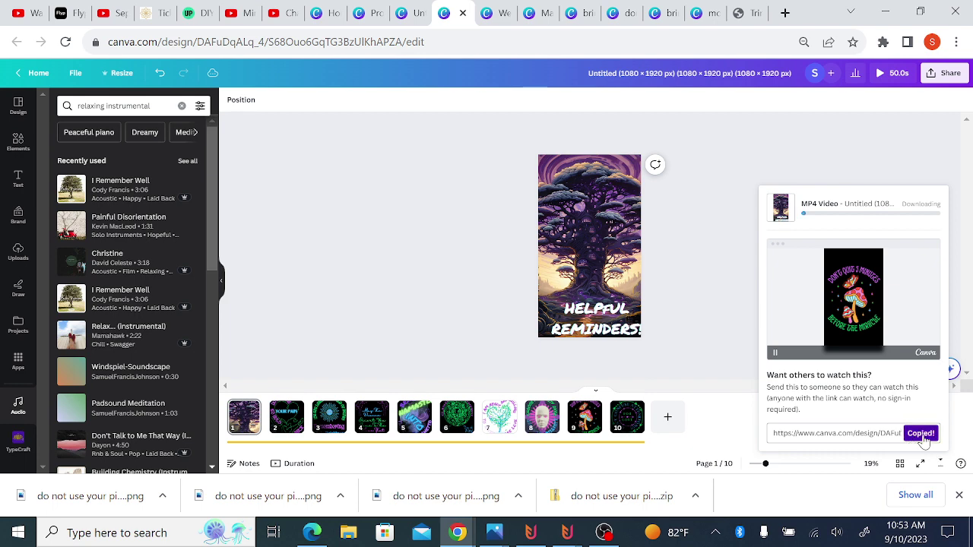
click(743, 13)
click(335, 41)
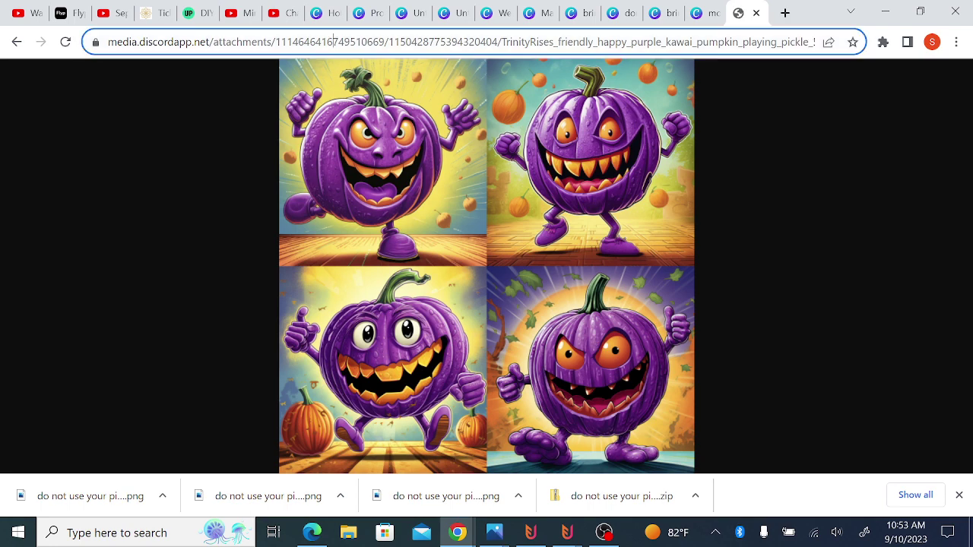
key(ctrl+v)
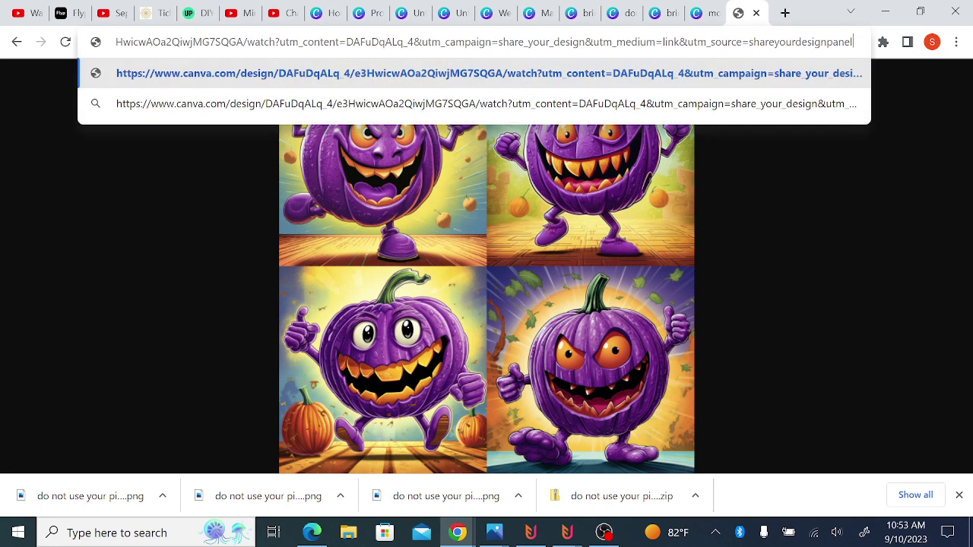
key(Return)
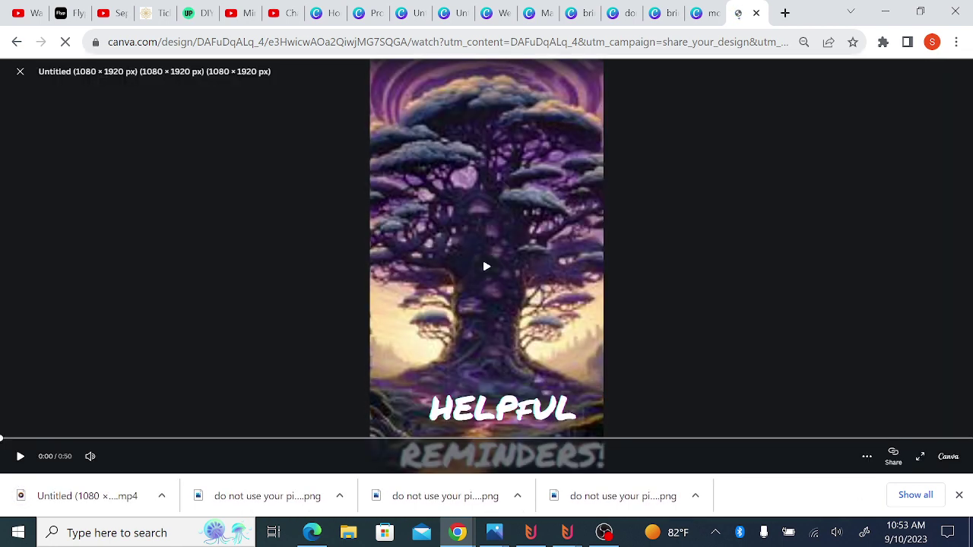
Play the shared Helpful Reminders video through to its final quote page.
click(20, 457)
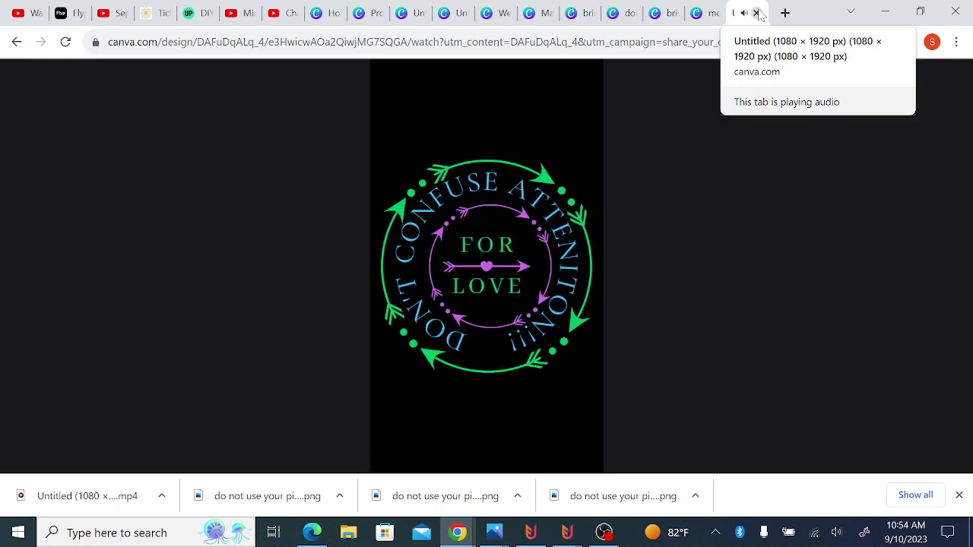
Close the watch tab and switch to the 10-page vertical video design.
click(757, 13)
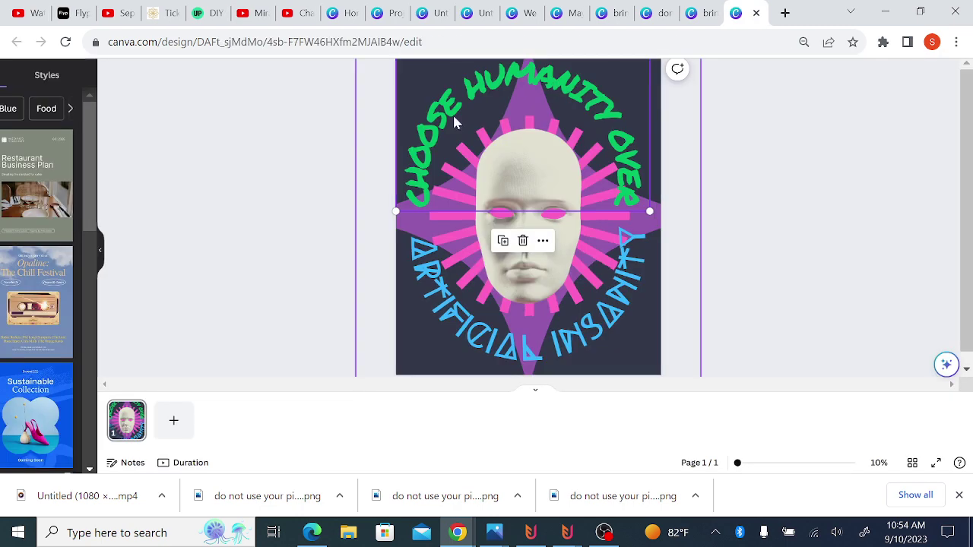
click(527, 15)
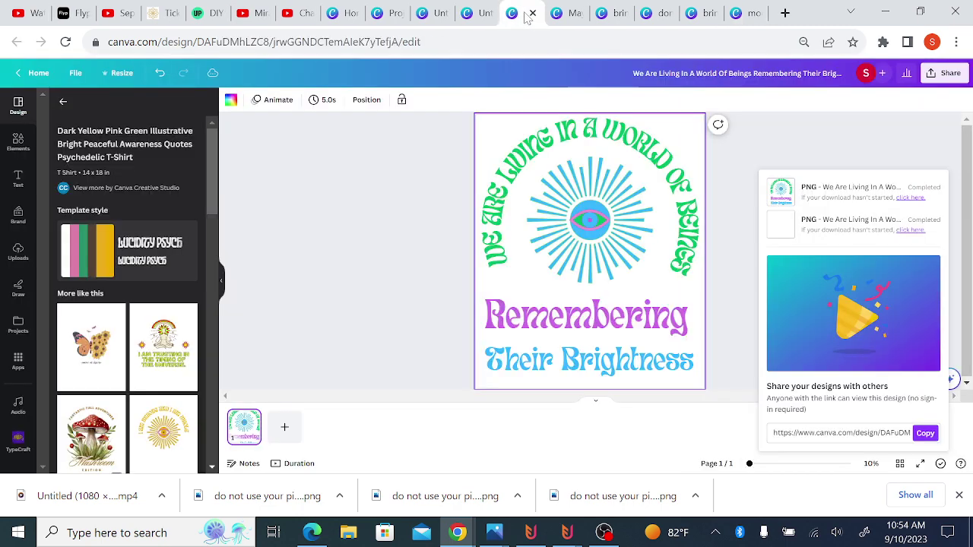
click(478, 15)
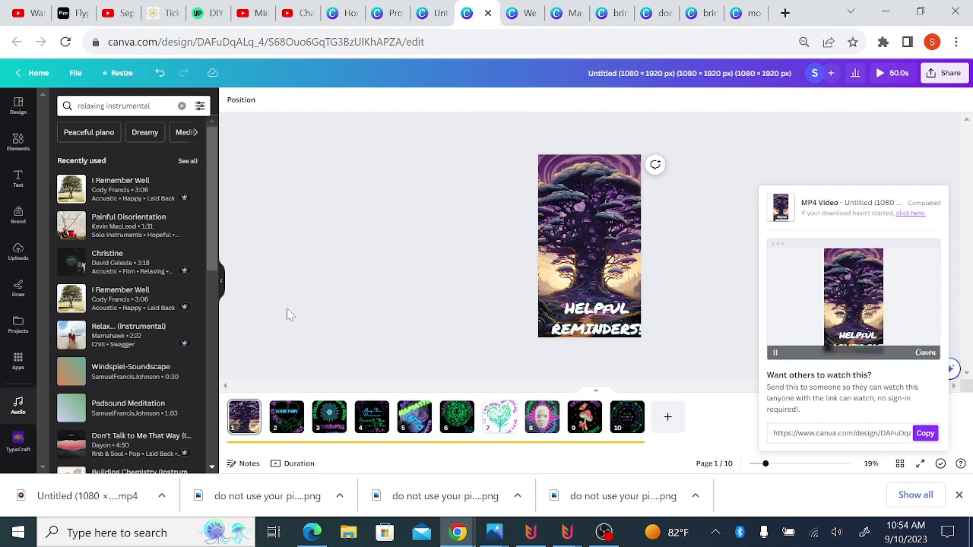
Give page 7's heart-tree quote a black #000000 background, leaving its 5.0s timing unchanged.
click(488, 432)
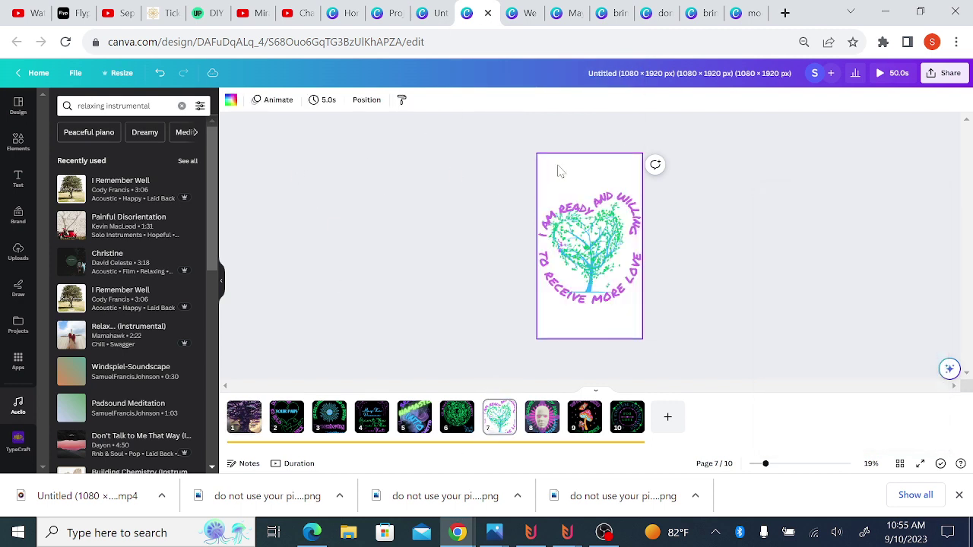
click(232, 102)
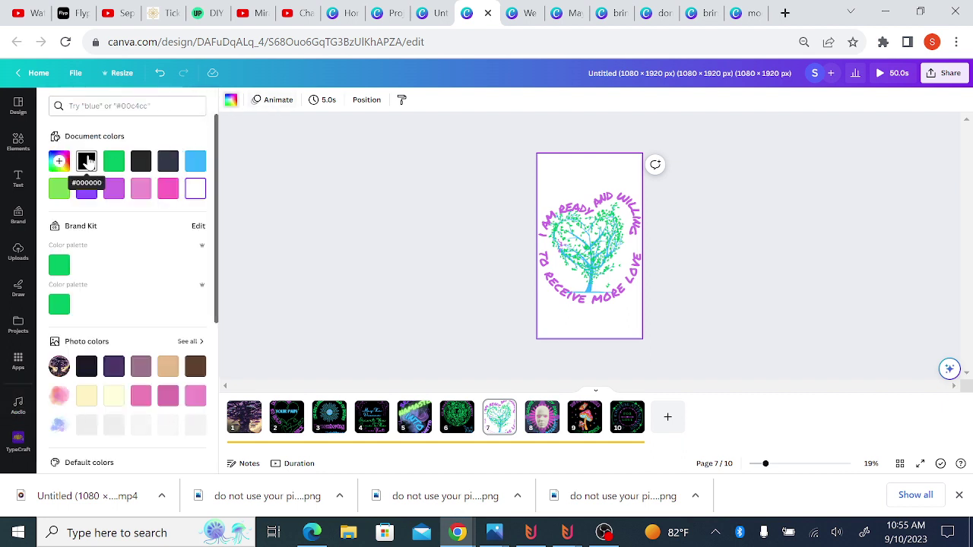
click(87, 161)
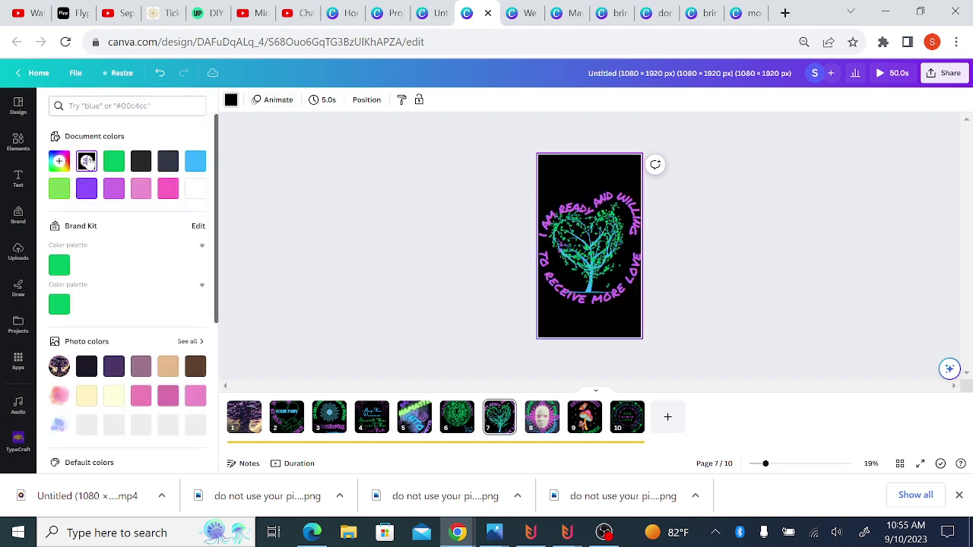
click(323, 105)
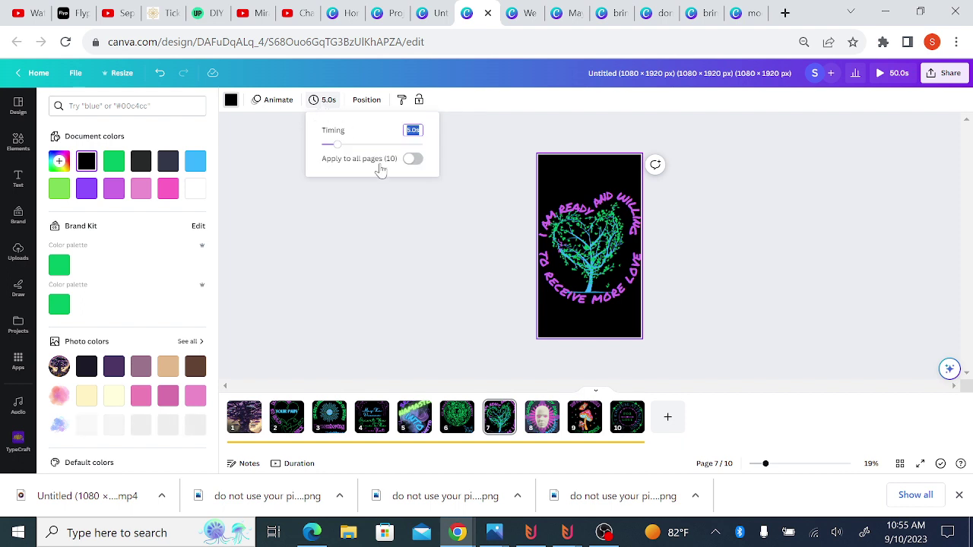
click(382, 248)
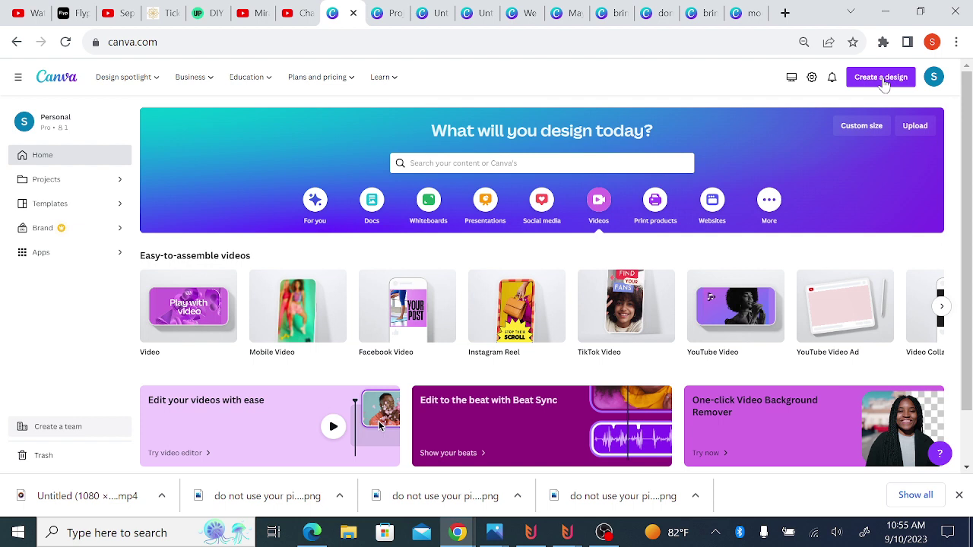
Dismiss the Create a design menu and switch to the 11-page alien design tab.
click(882, 78)
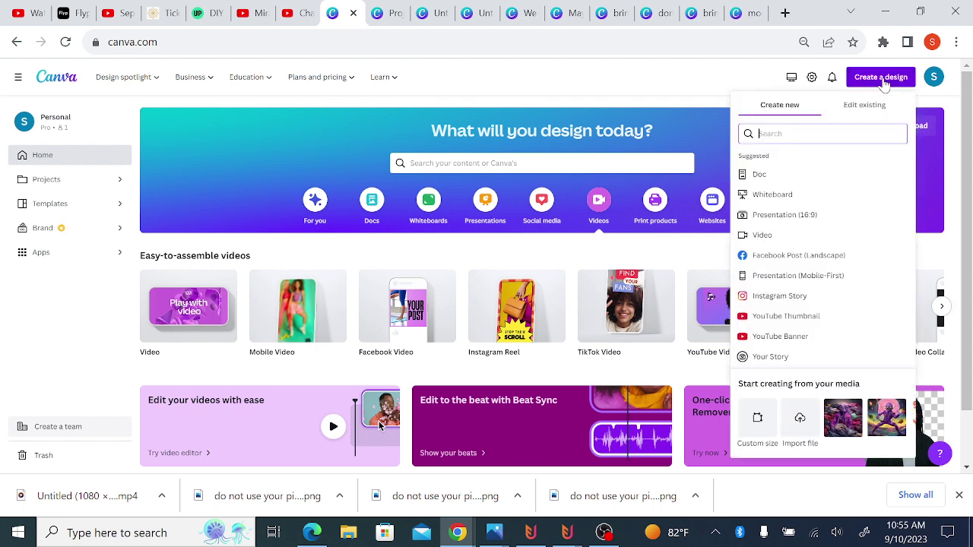
click(884, 84)
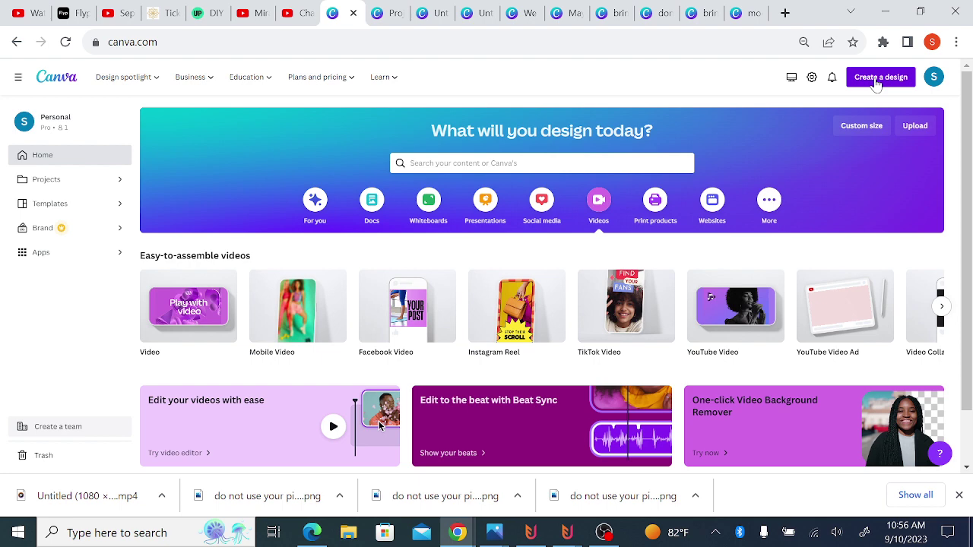
key(ctrl+Tab)
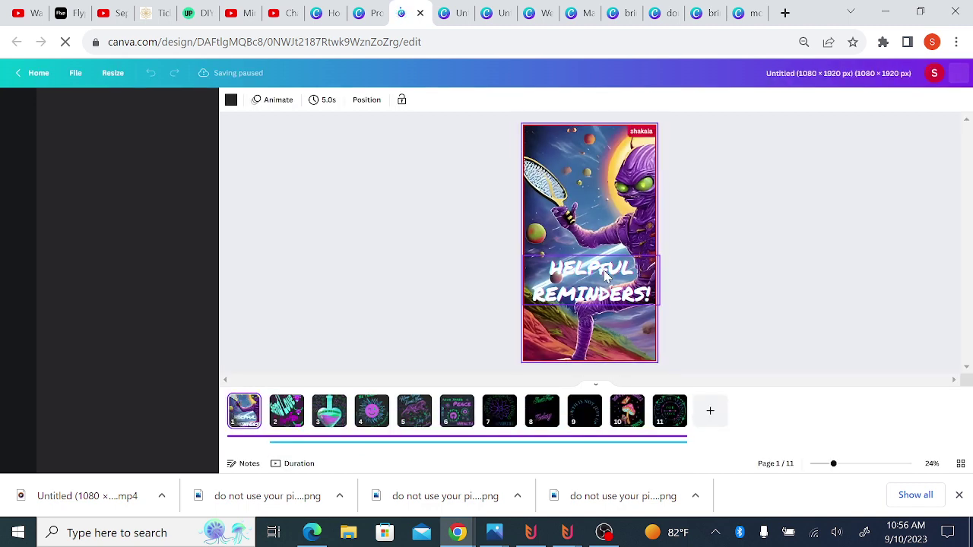
View the alien design's page 11, then move through tabs to the 10-page heart-tree video.
click(683, 420)
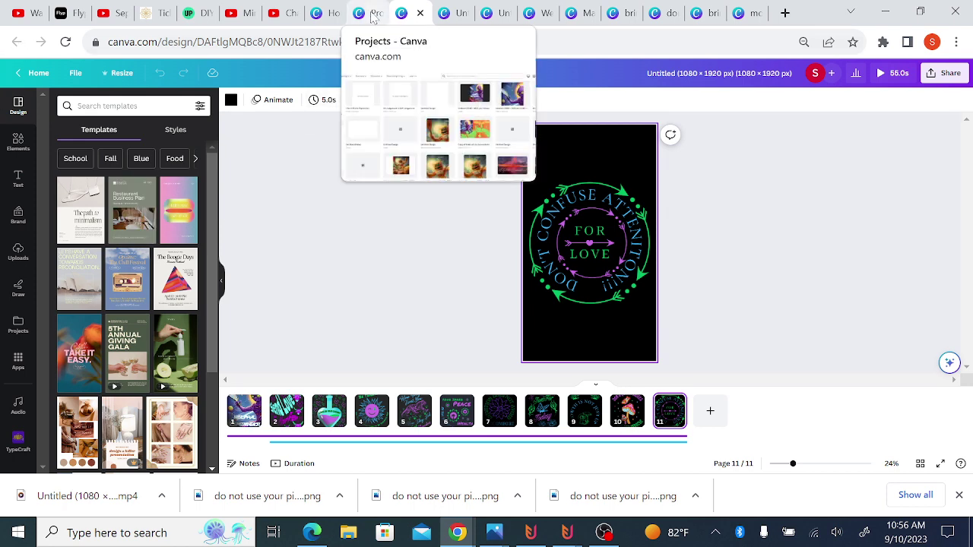
click(317, 13)
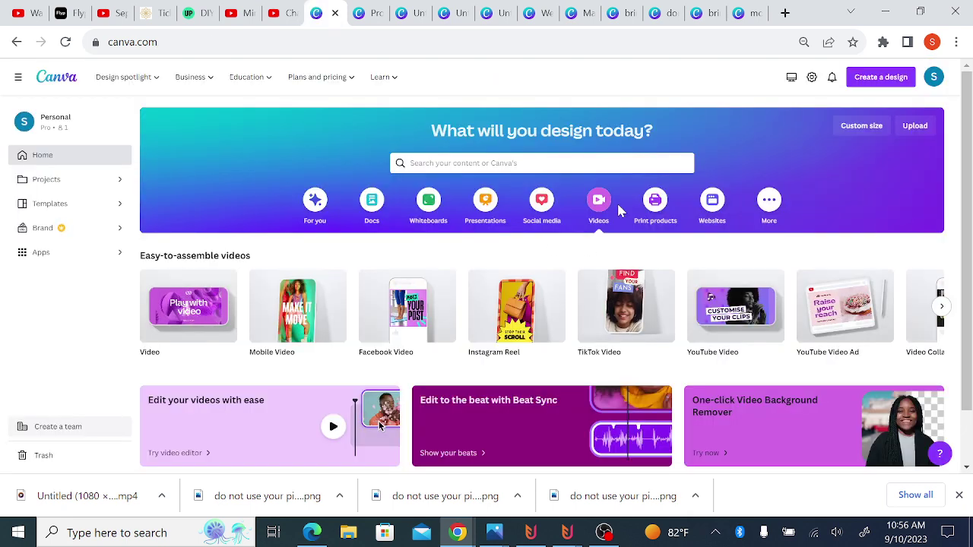
mouse_move(735, 305)
scroll(970, 306, down, 2)
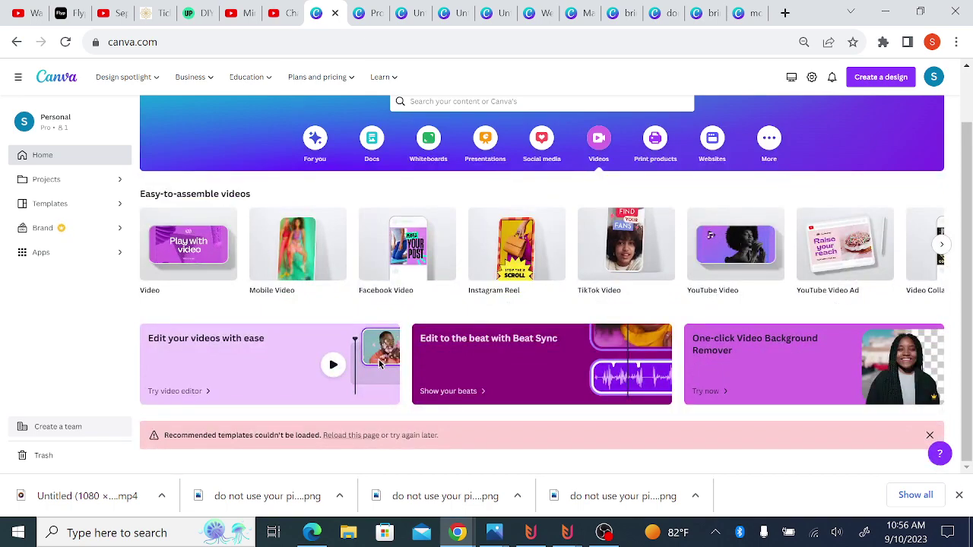
click(361, 15)
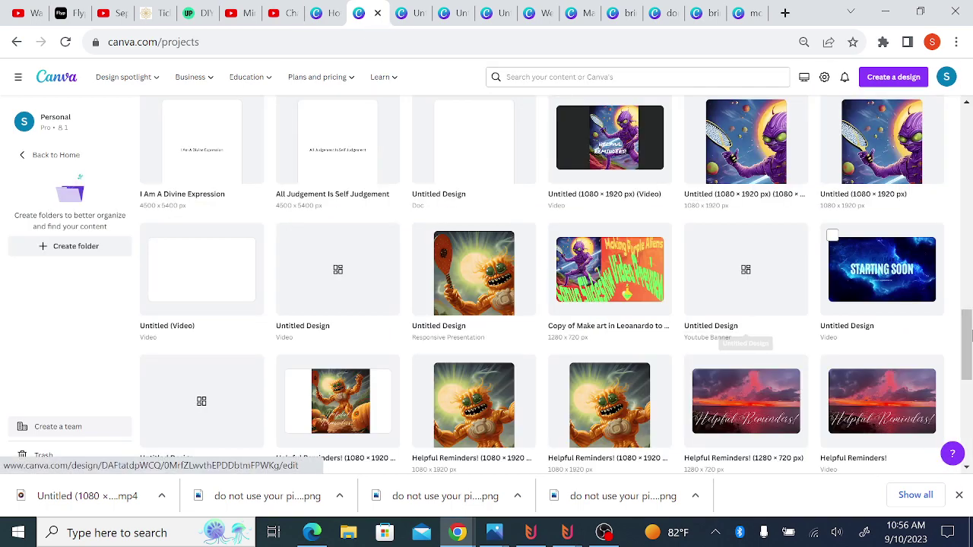
drag(970, 342, 967, 212)
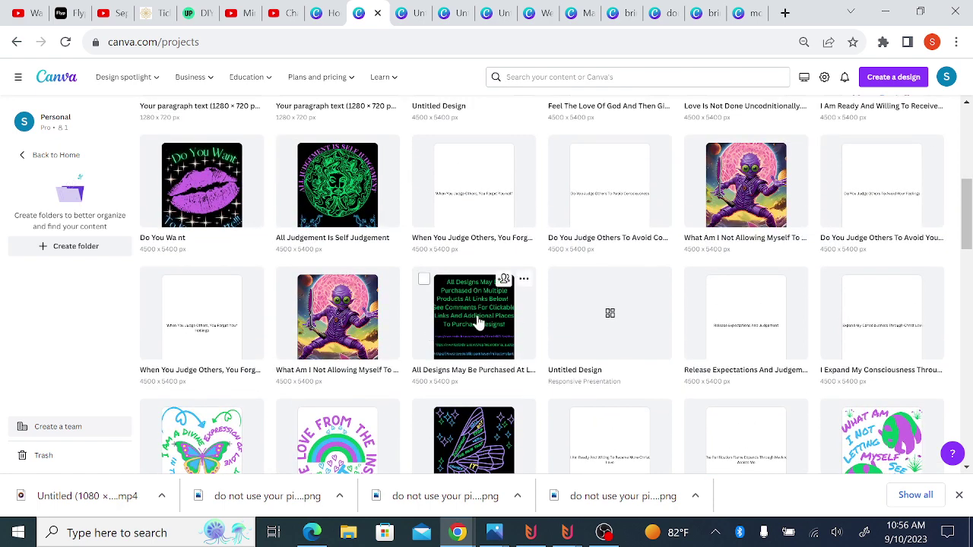
click(406, 15)
click(445, 15)
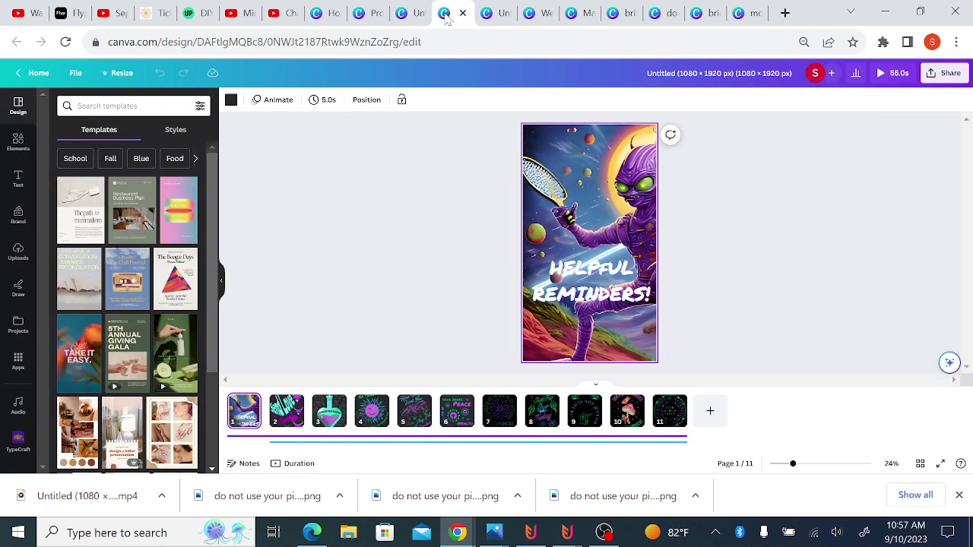
click(492, 15)
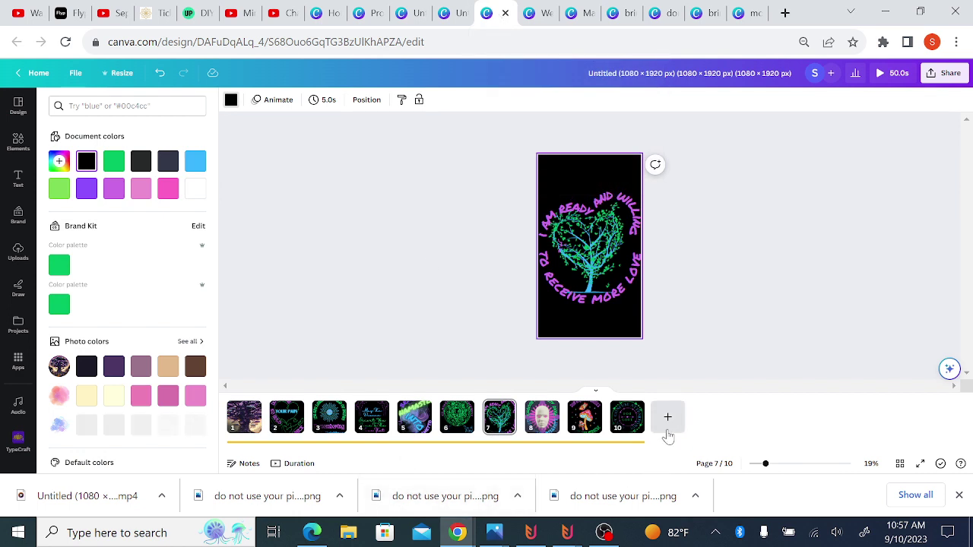
Add page 11 holding the All Designs May Be Purchased design from Projects.
click(668, 418)
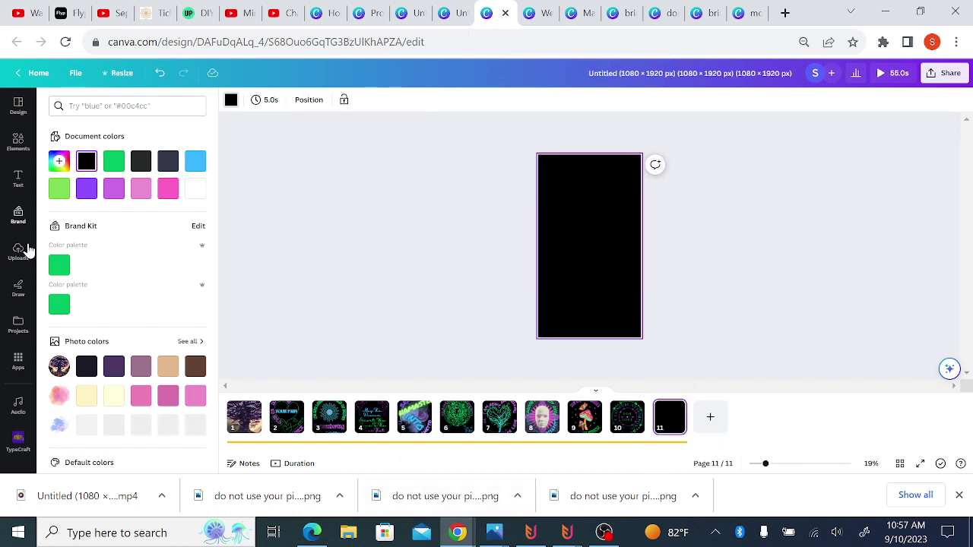
click(18, 325)
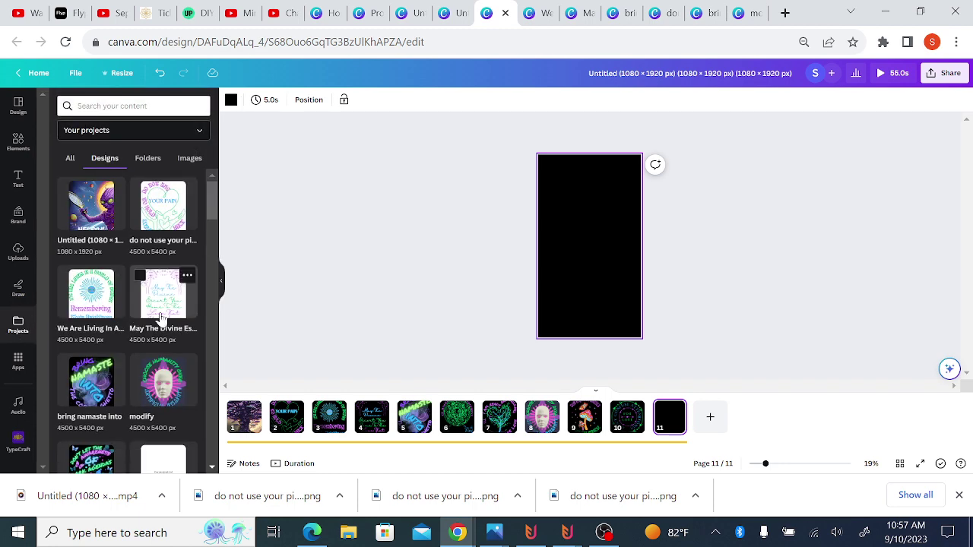
scroll(213, 305, down, 3)
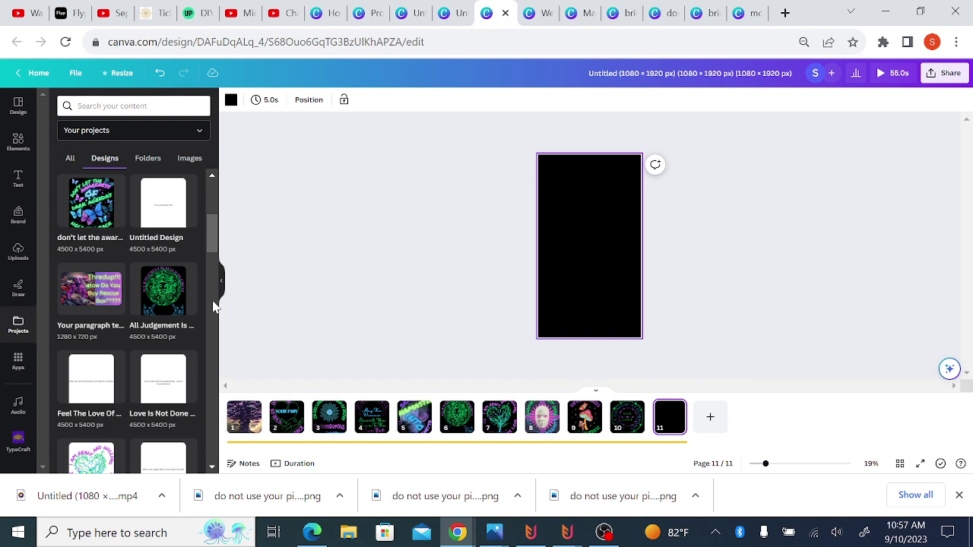
drag(213, 251, 214, 276)
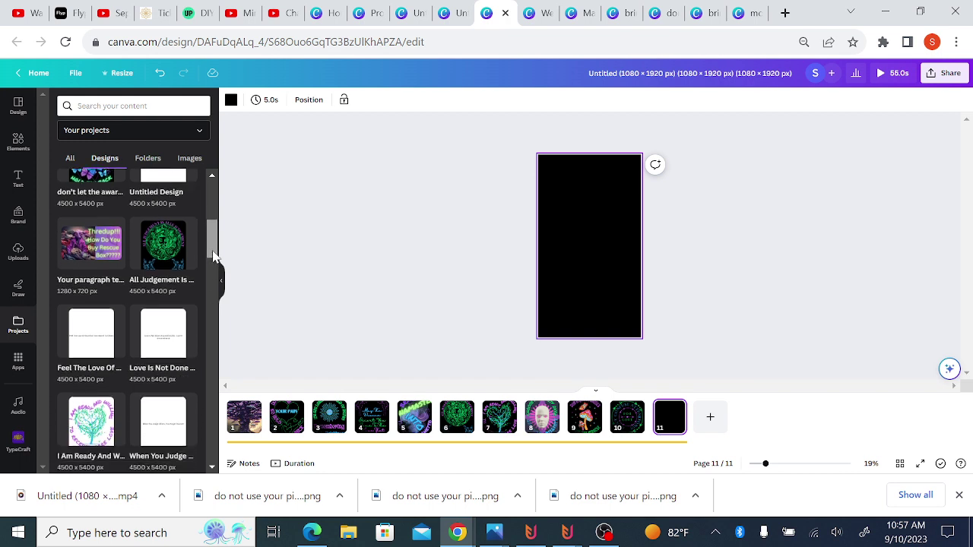
scroll(215, 280, down, 1)
scroll(216, 279, down, 1)
scroll(216, 278, down, 1)
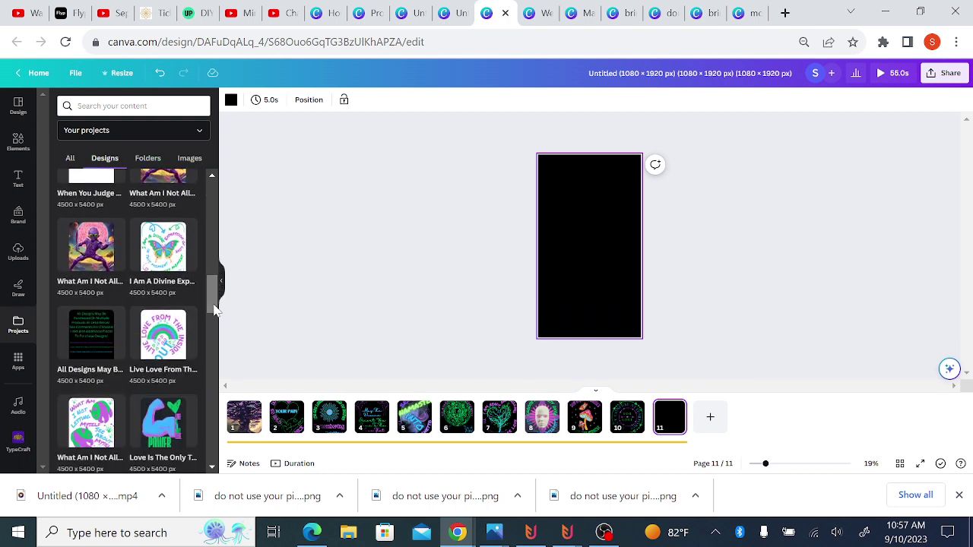
click(84, 357)
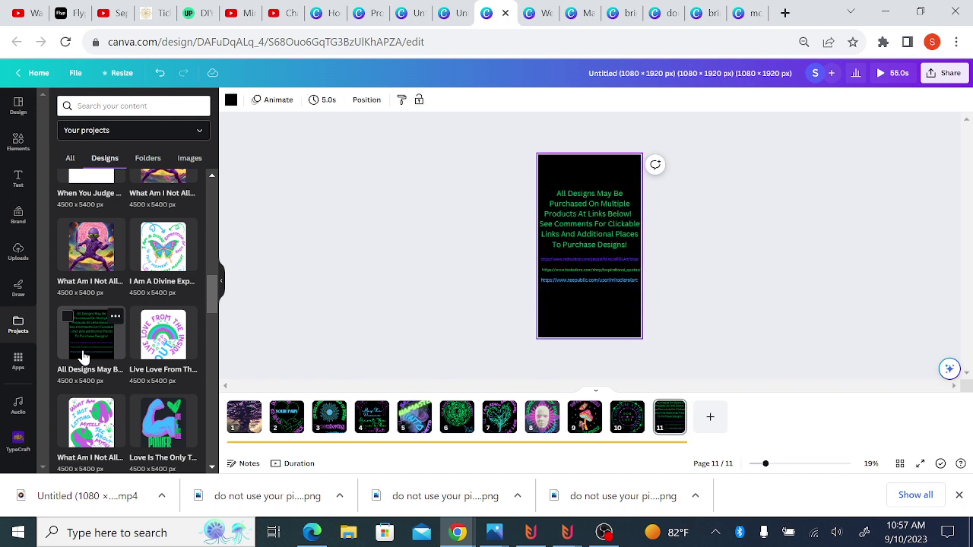